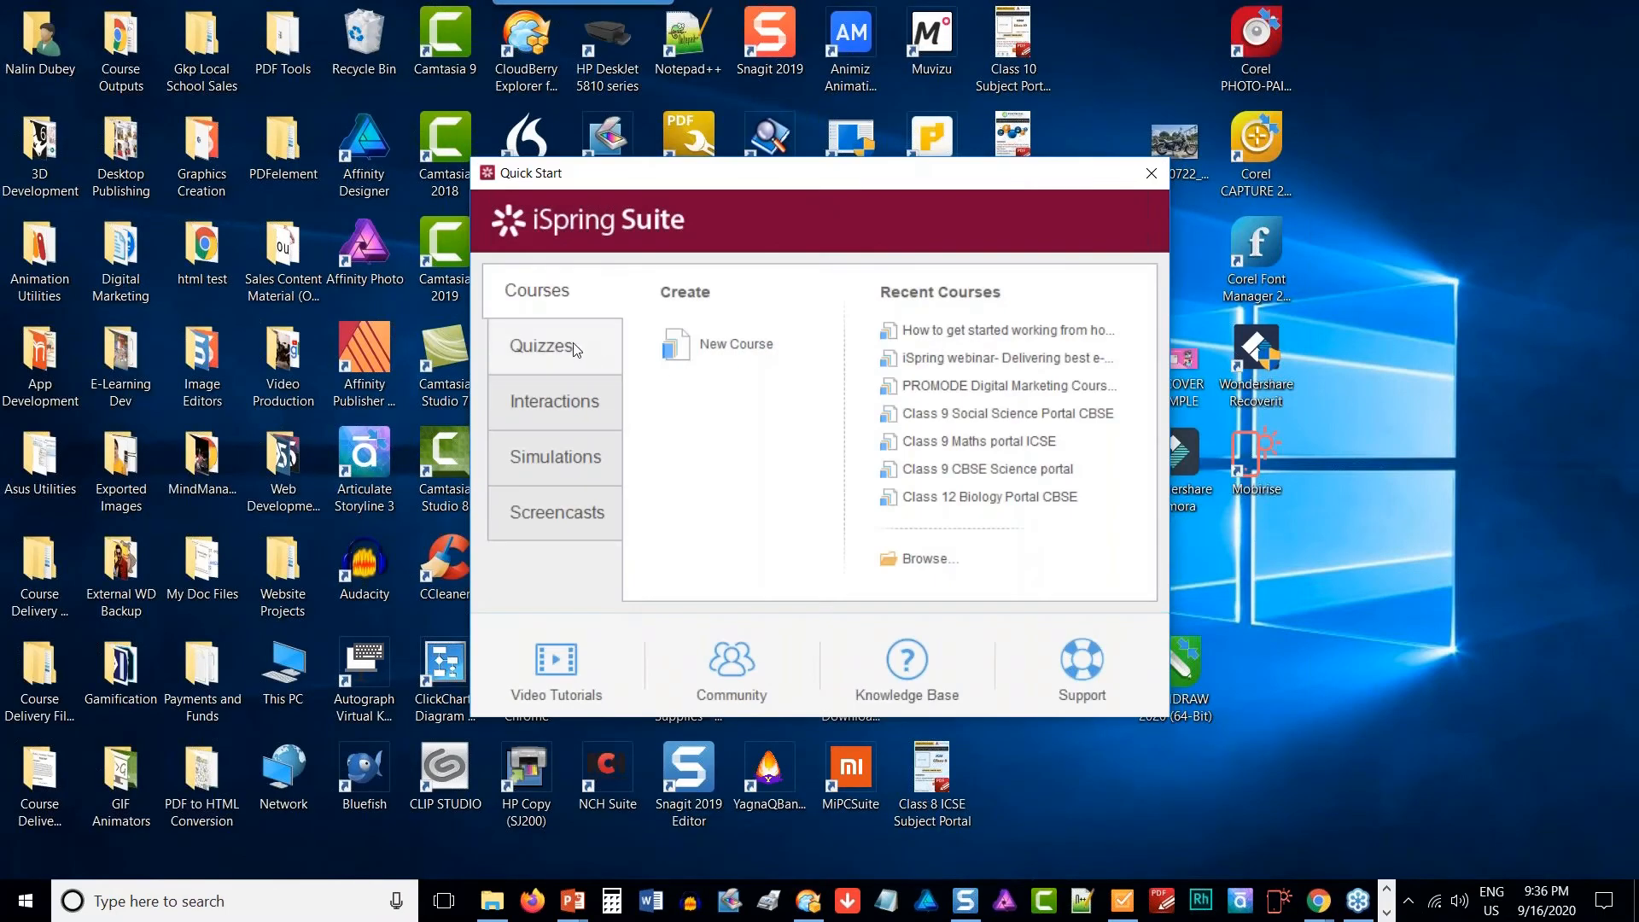
- Look through the Quizzes, Interactions, Simulations and Screencasts sections of the iSpring Suite Quick Start window
left_click(577, 350)
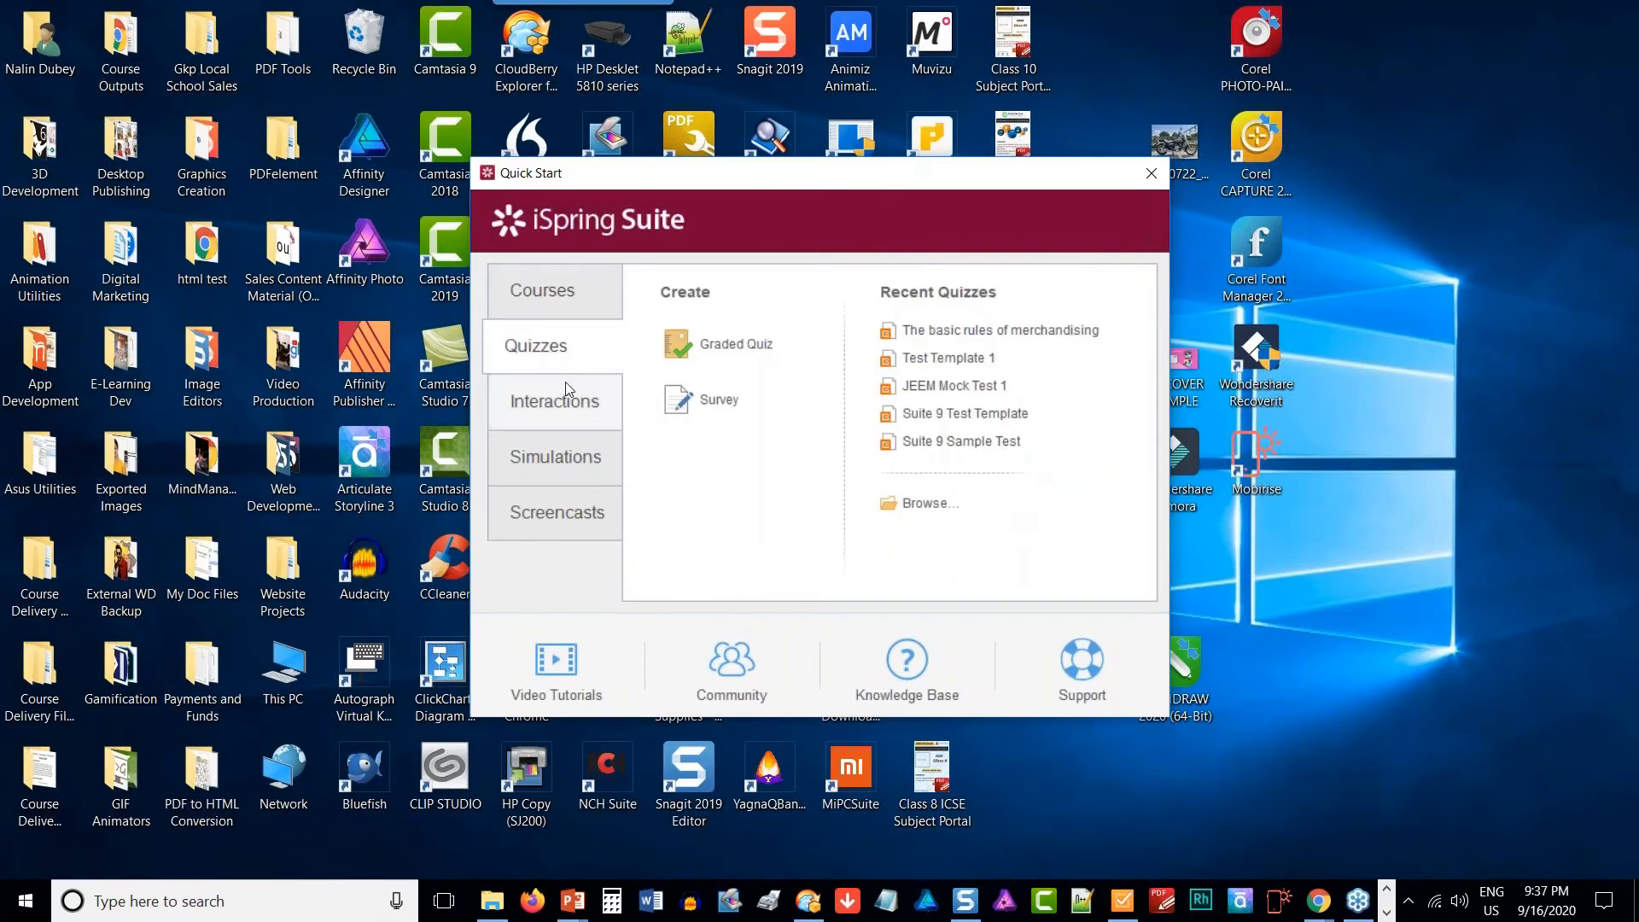
left_click(562, 414)
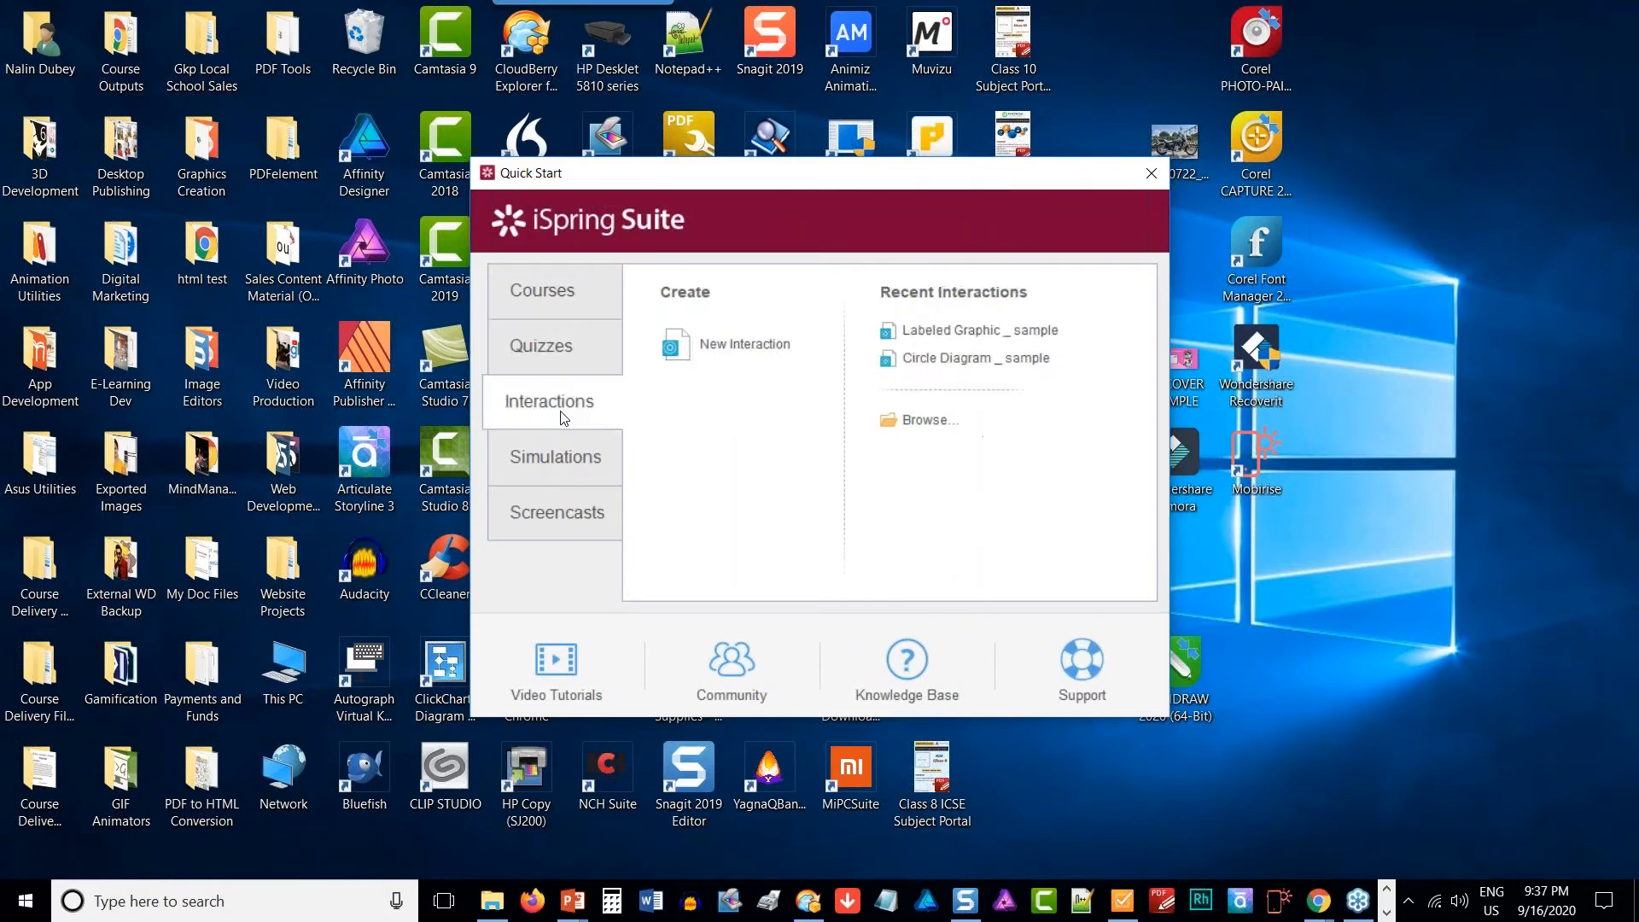
left_click(566, 474)
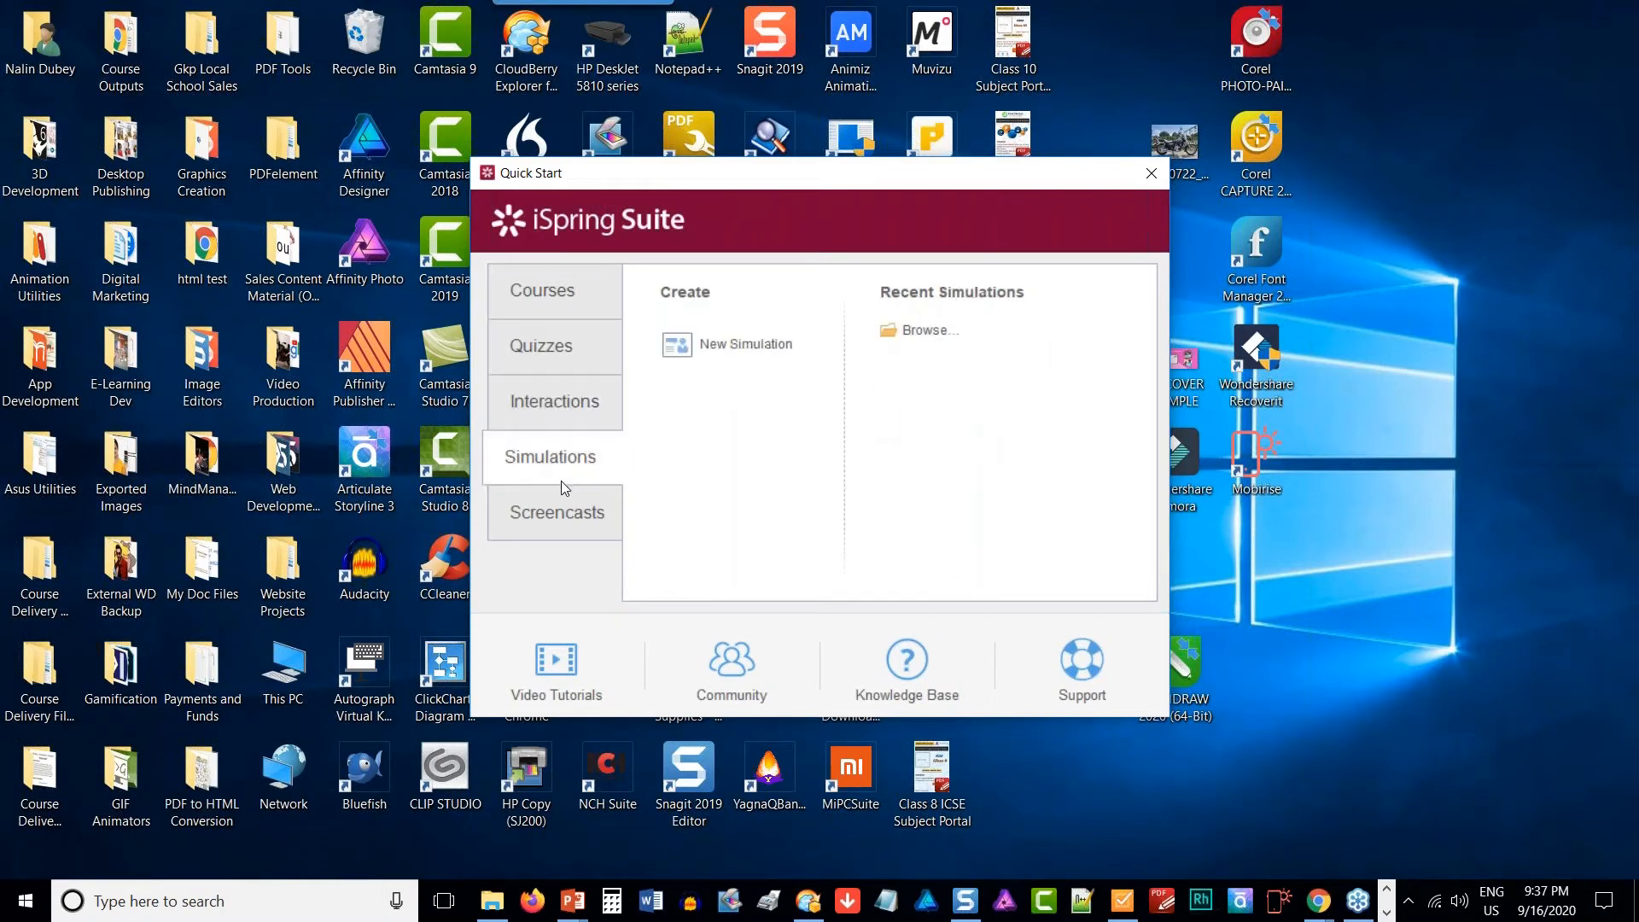
left_click(564, 538)
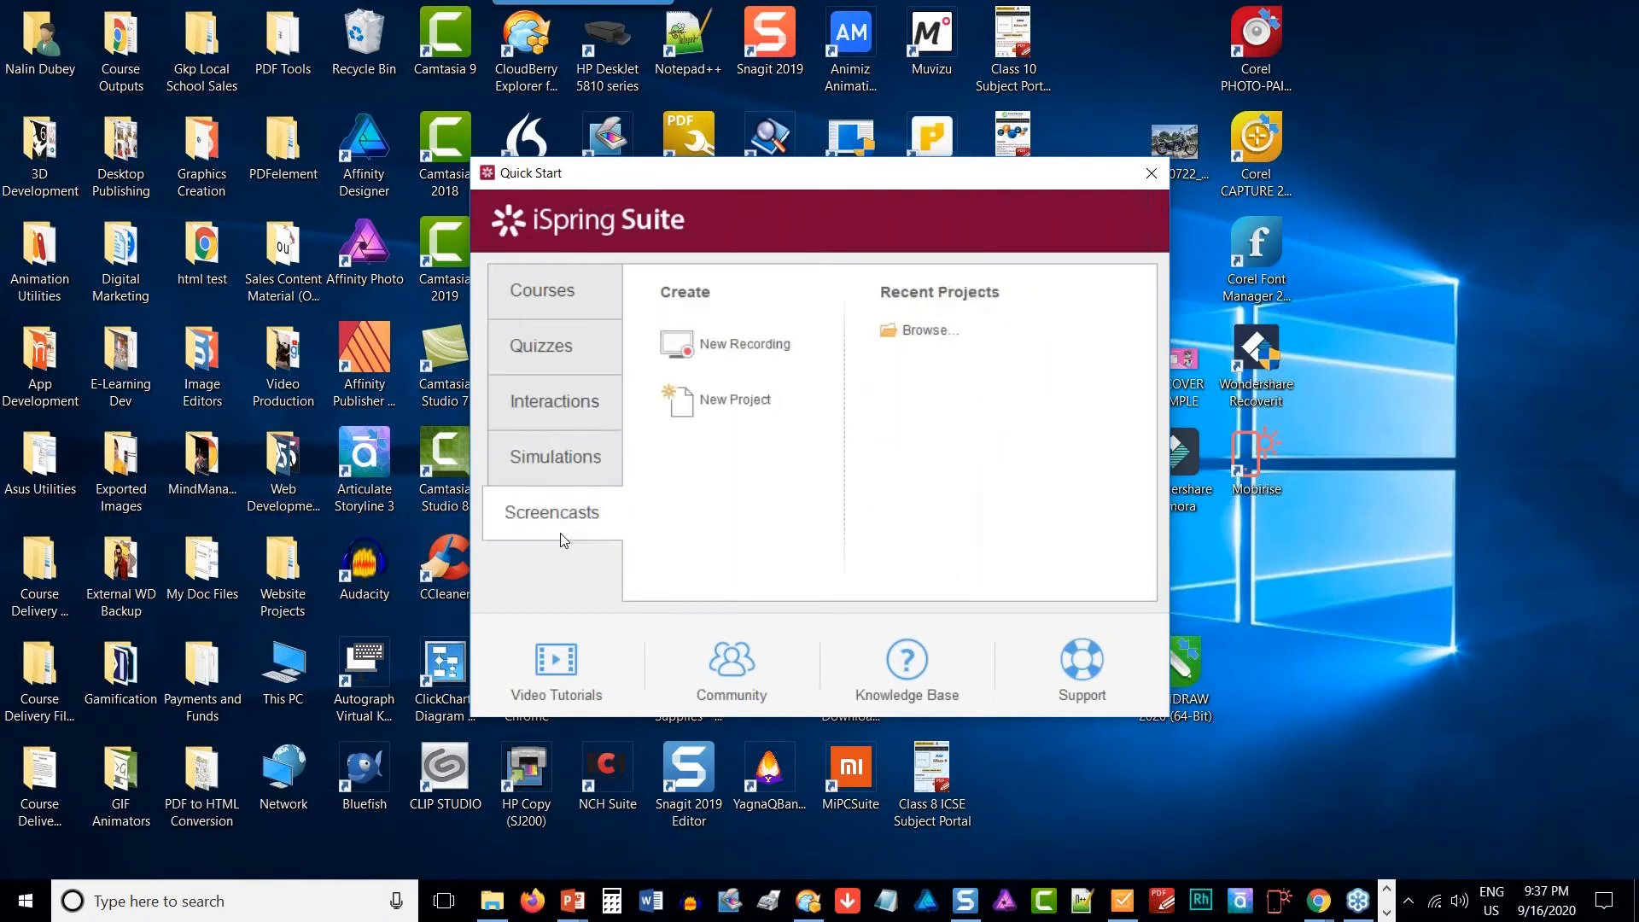
- Examine the iSpring tools in the PowerPoint presentation and the Courses and Quizzes sections of the Quick Start window
key("alt+Tab")
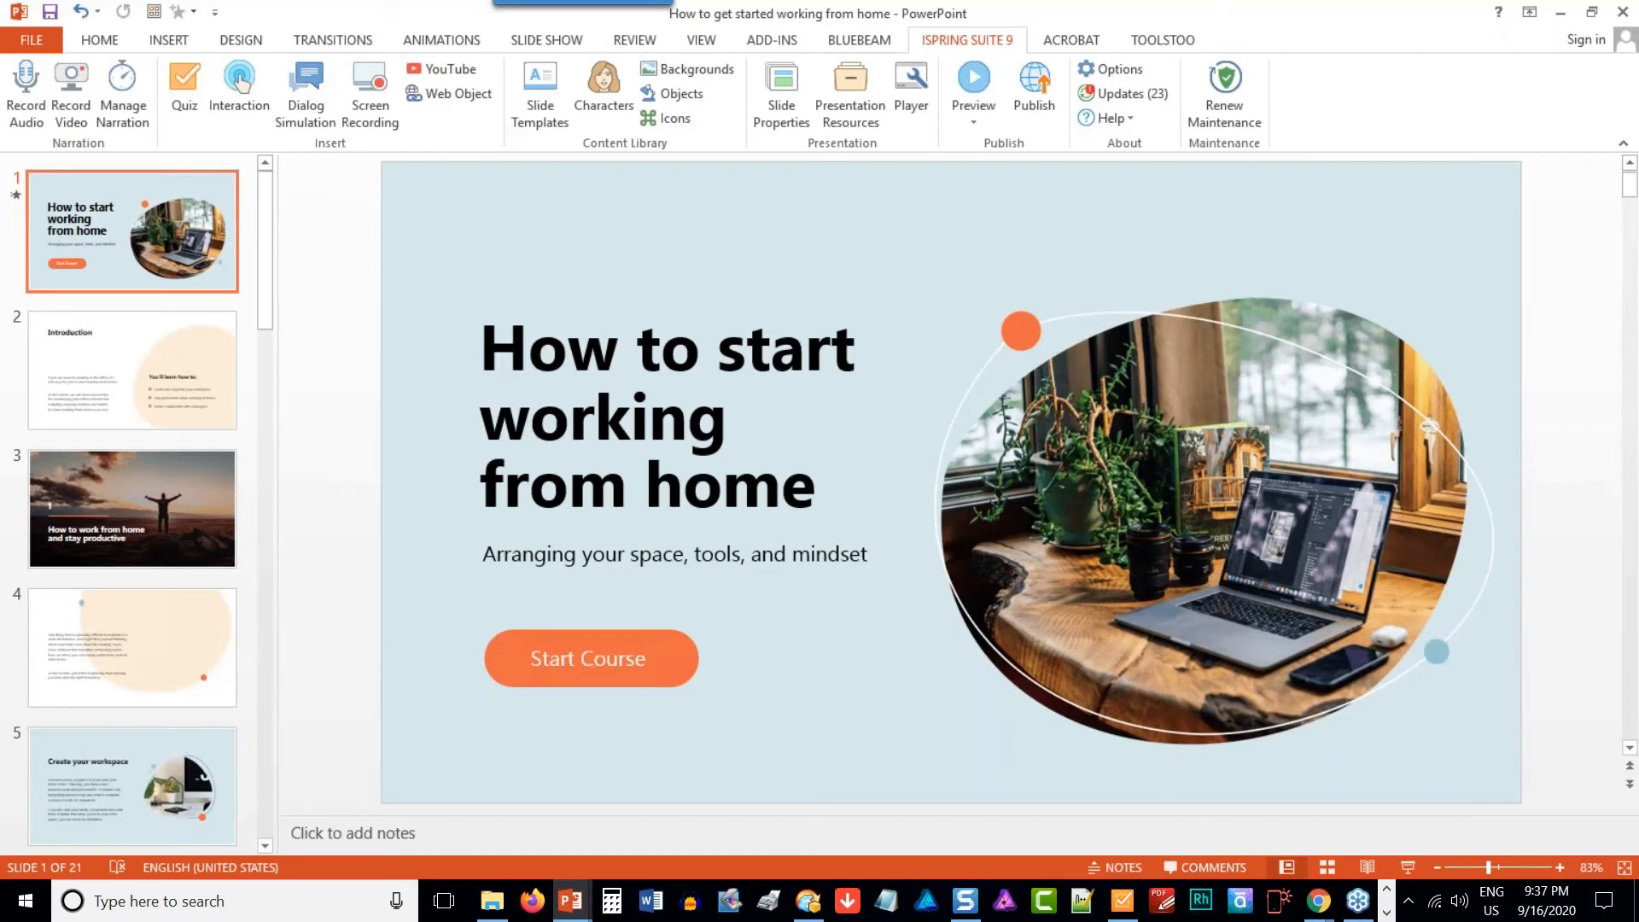
key("alt+Tab")
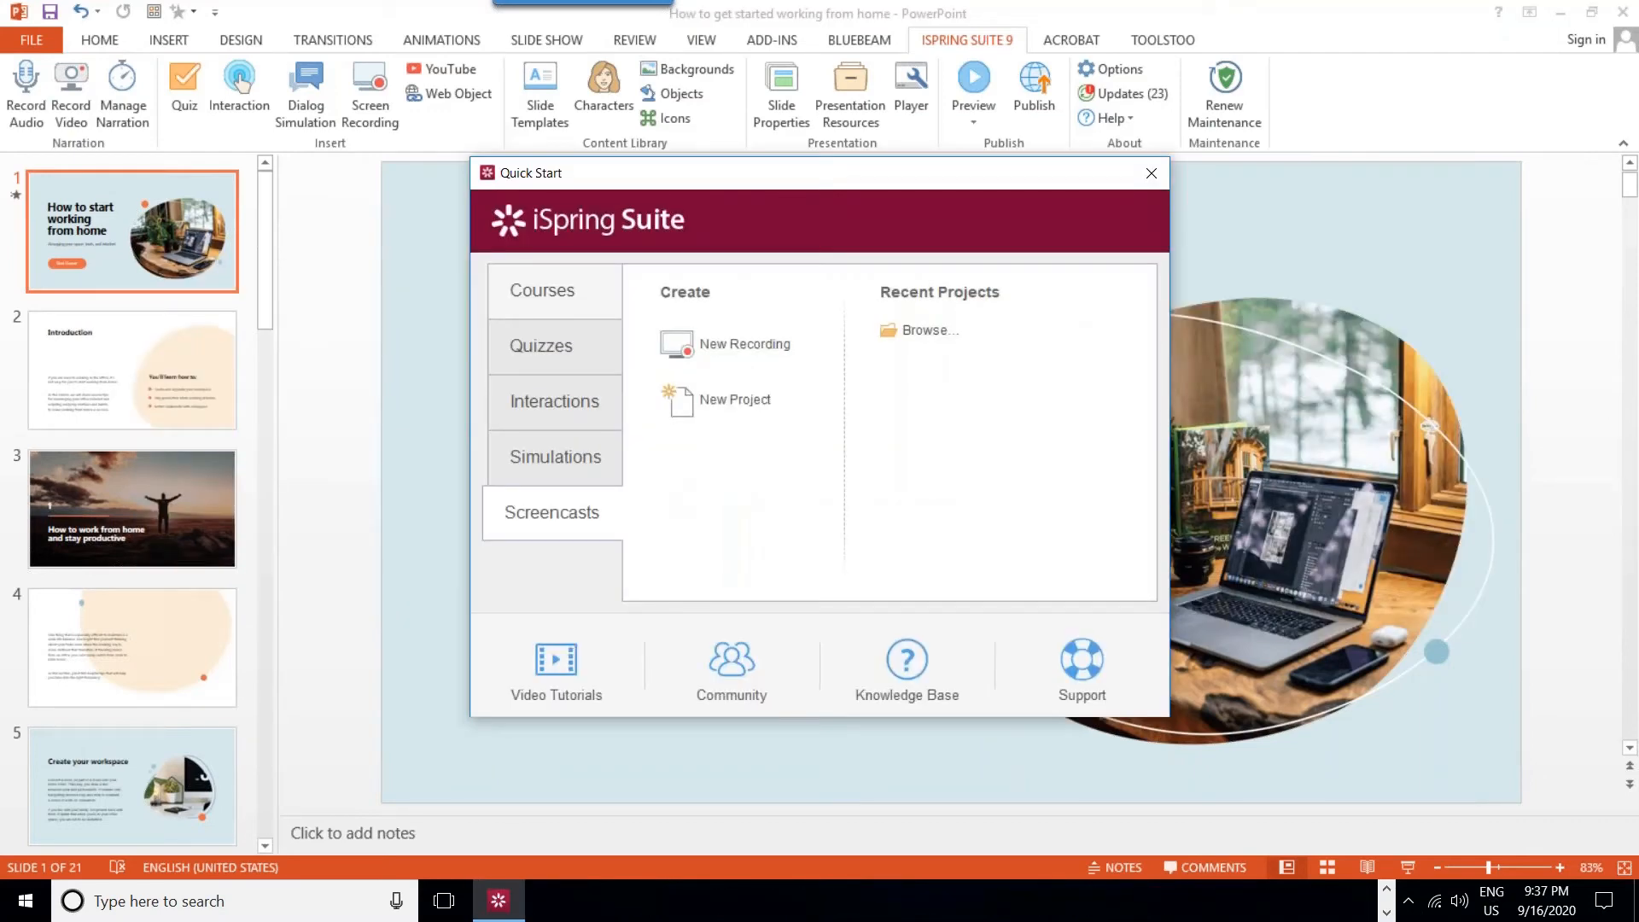
left_click(556, 309)
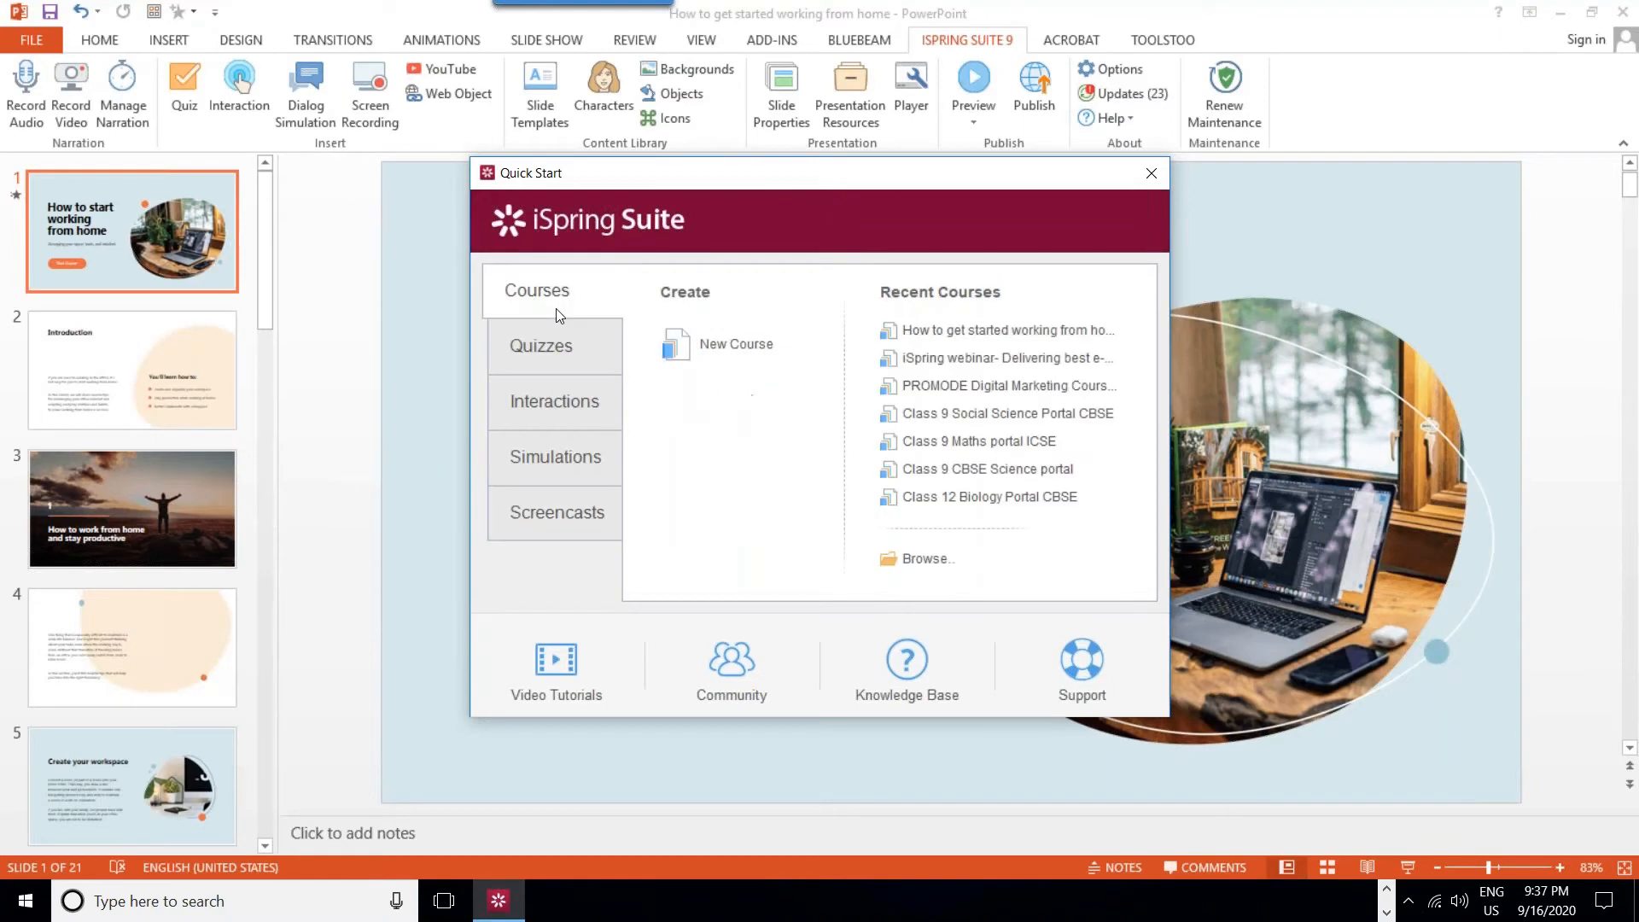
left_click(560, 364)
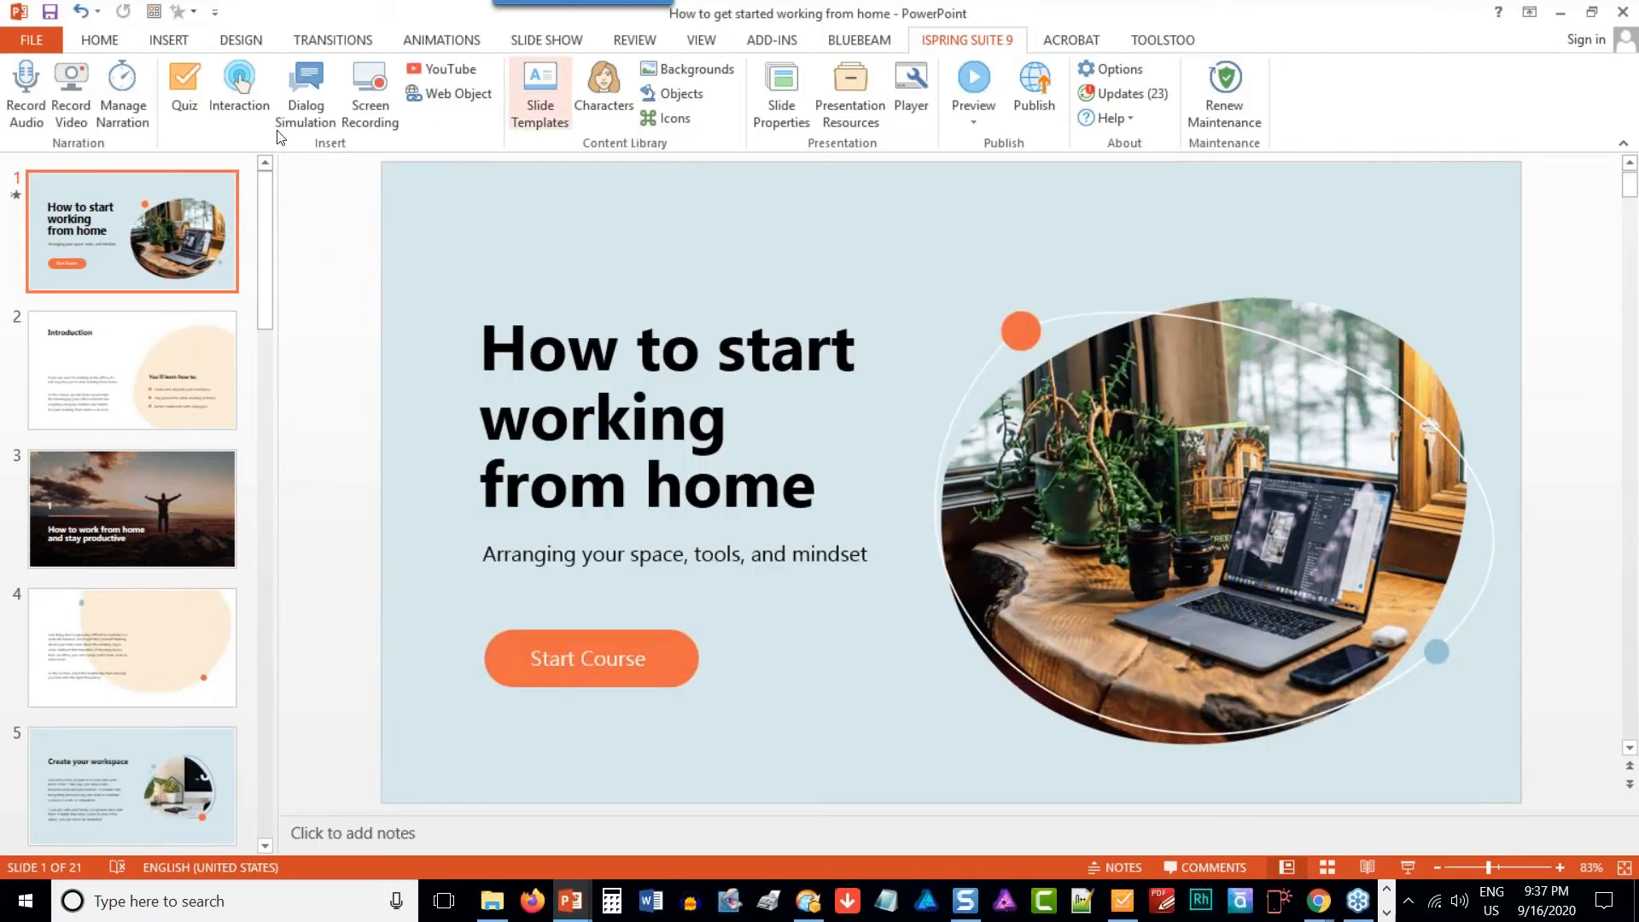
left_click(182, 92)
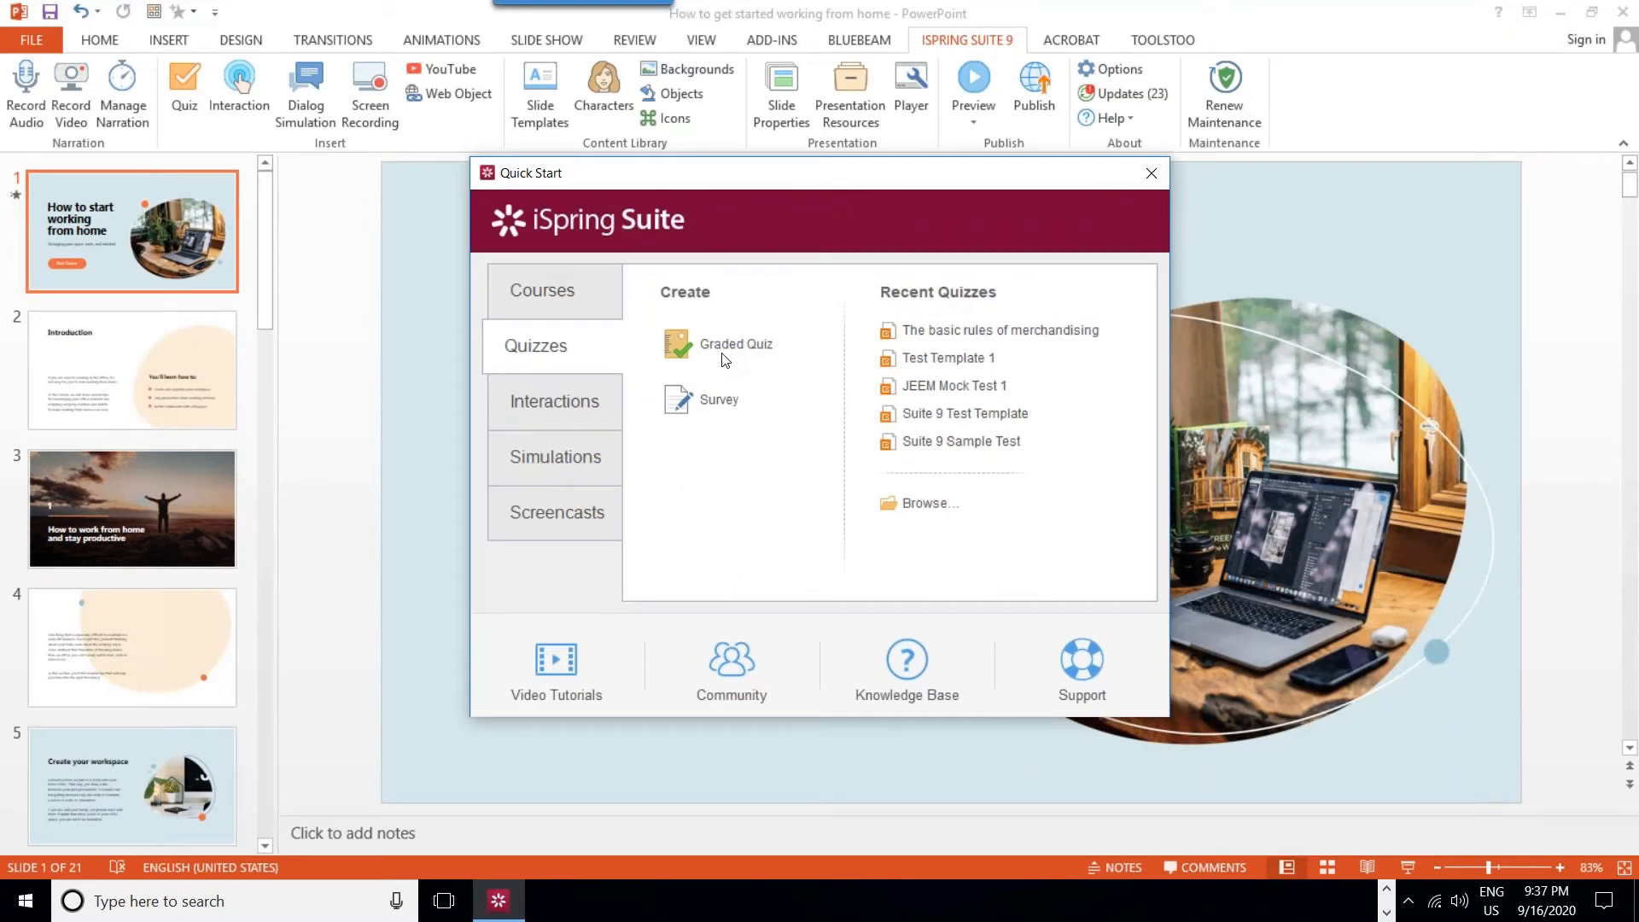
- Try to open the recent quiz "The basic rules of merchandising" from Quick Start and dismiss the error message
left_click(993, 333)
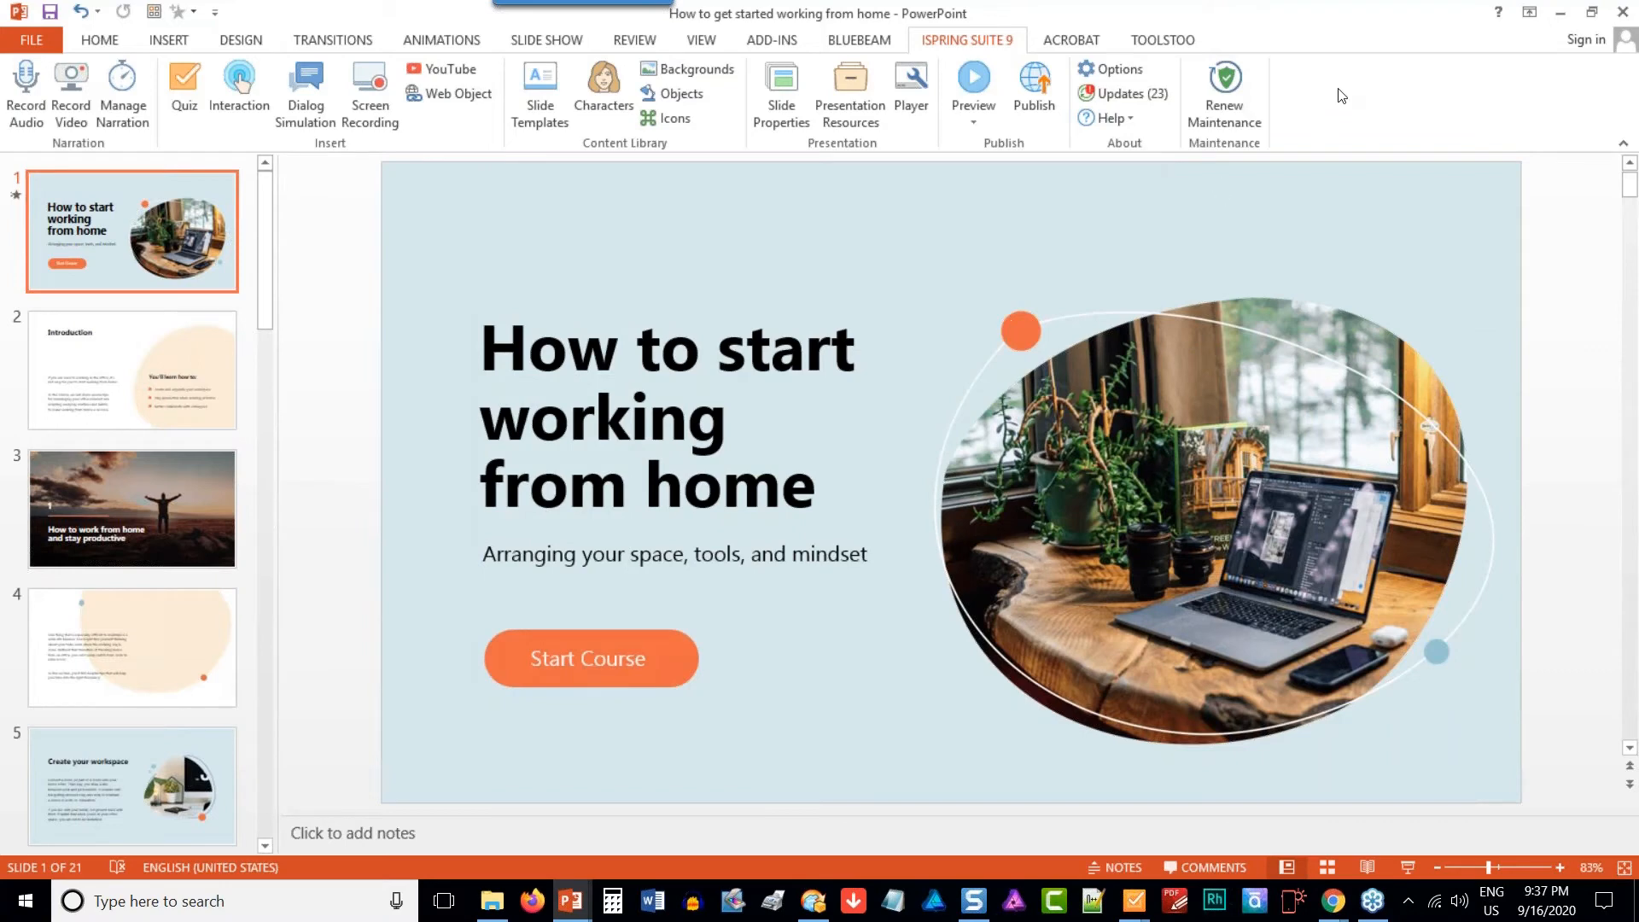
left_click(1560, 16)
key("super+d")
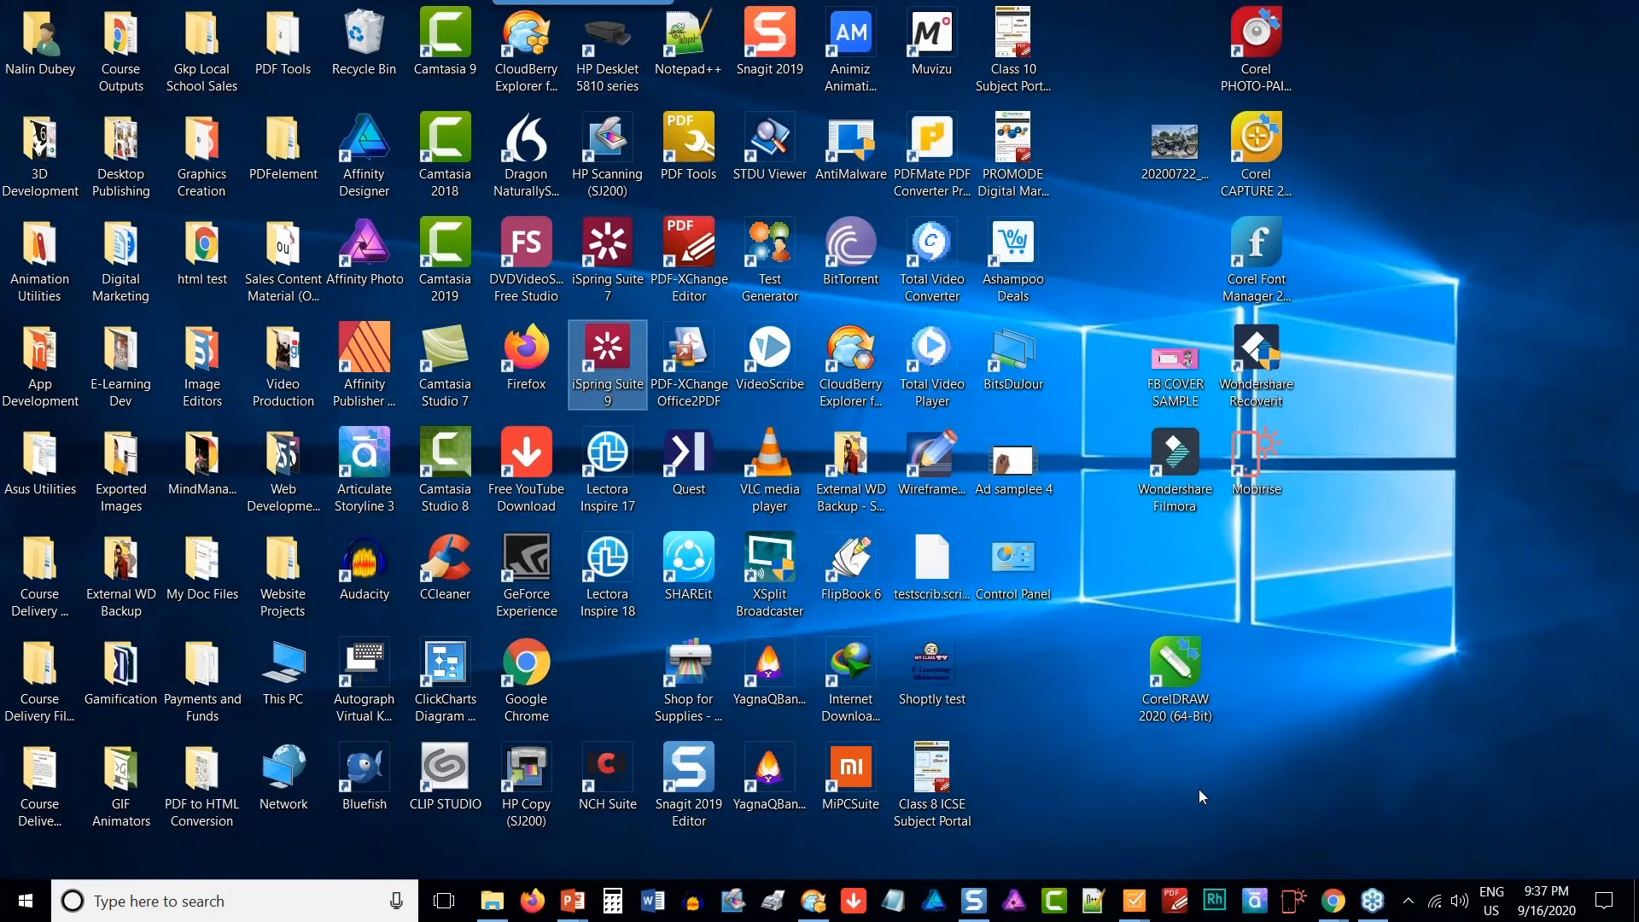
key("alt+Tab")
key("alt+Tab")
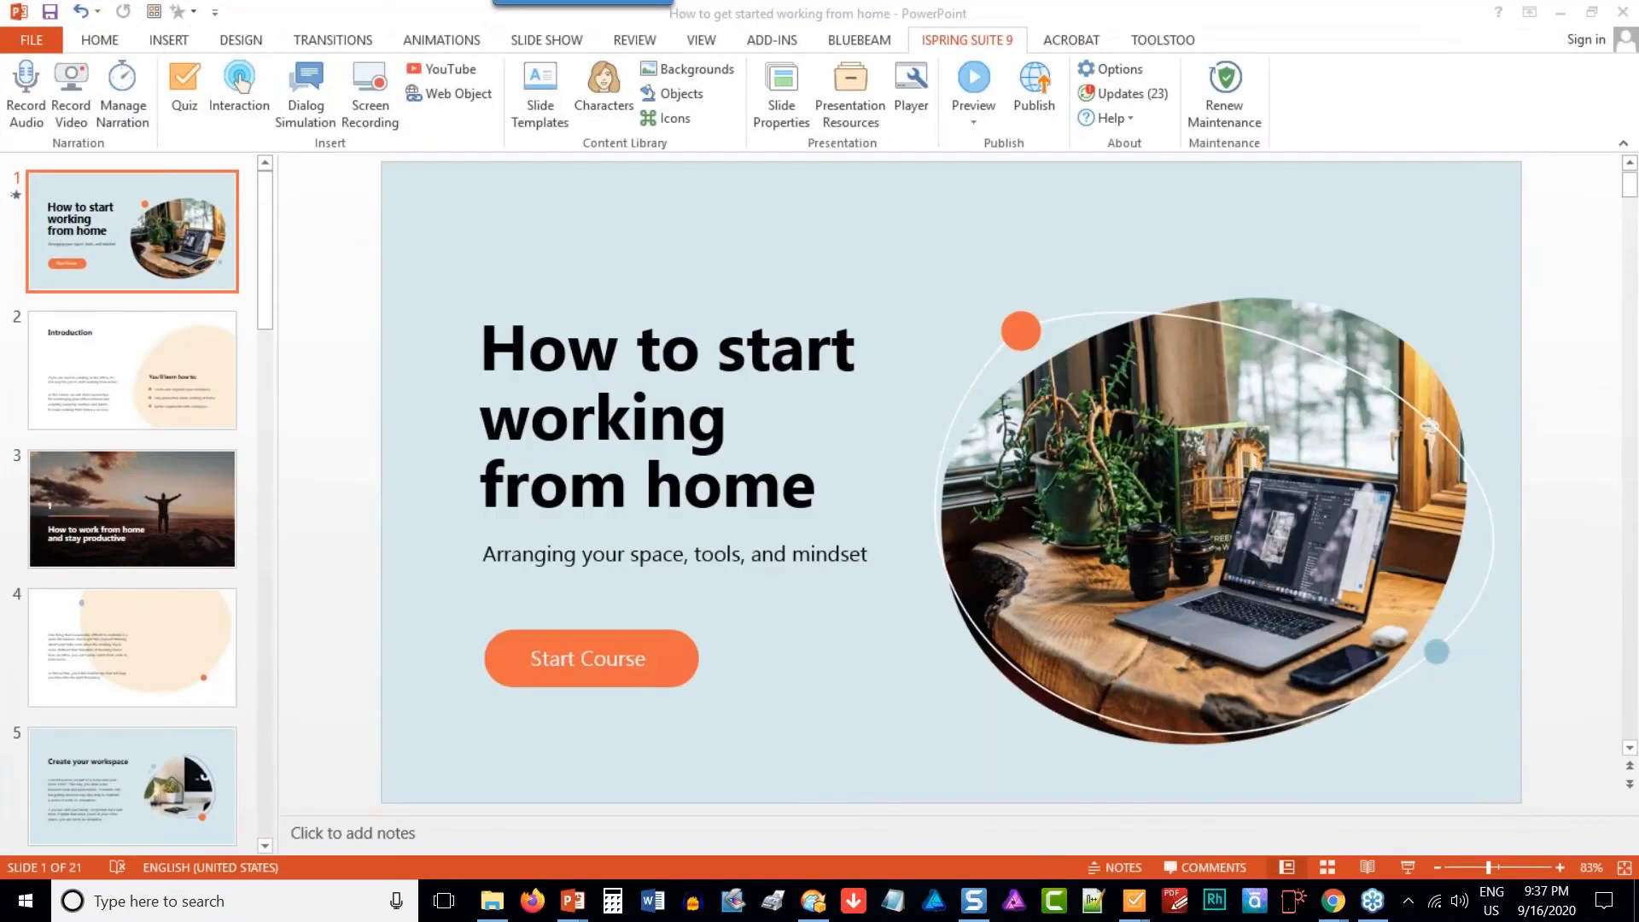
key("super+d")
key("super+d")
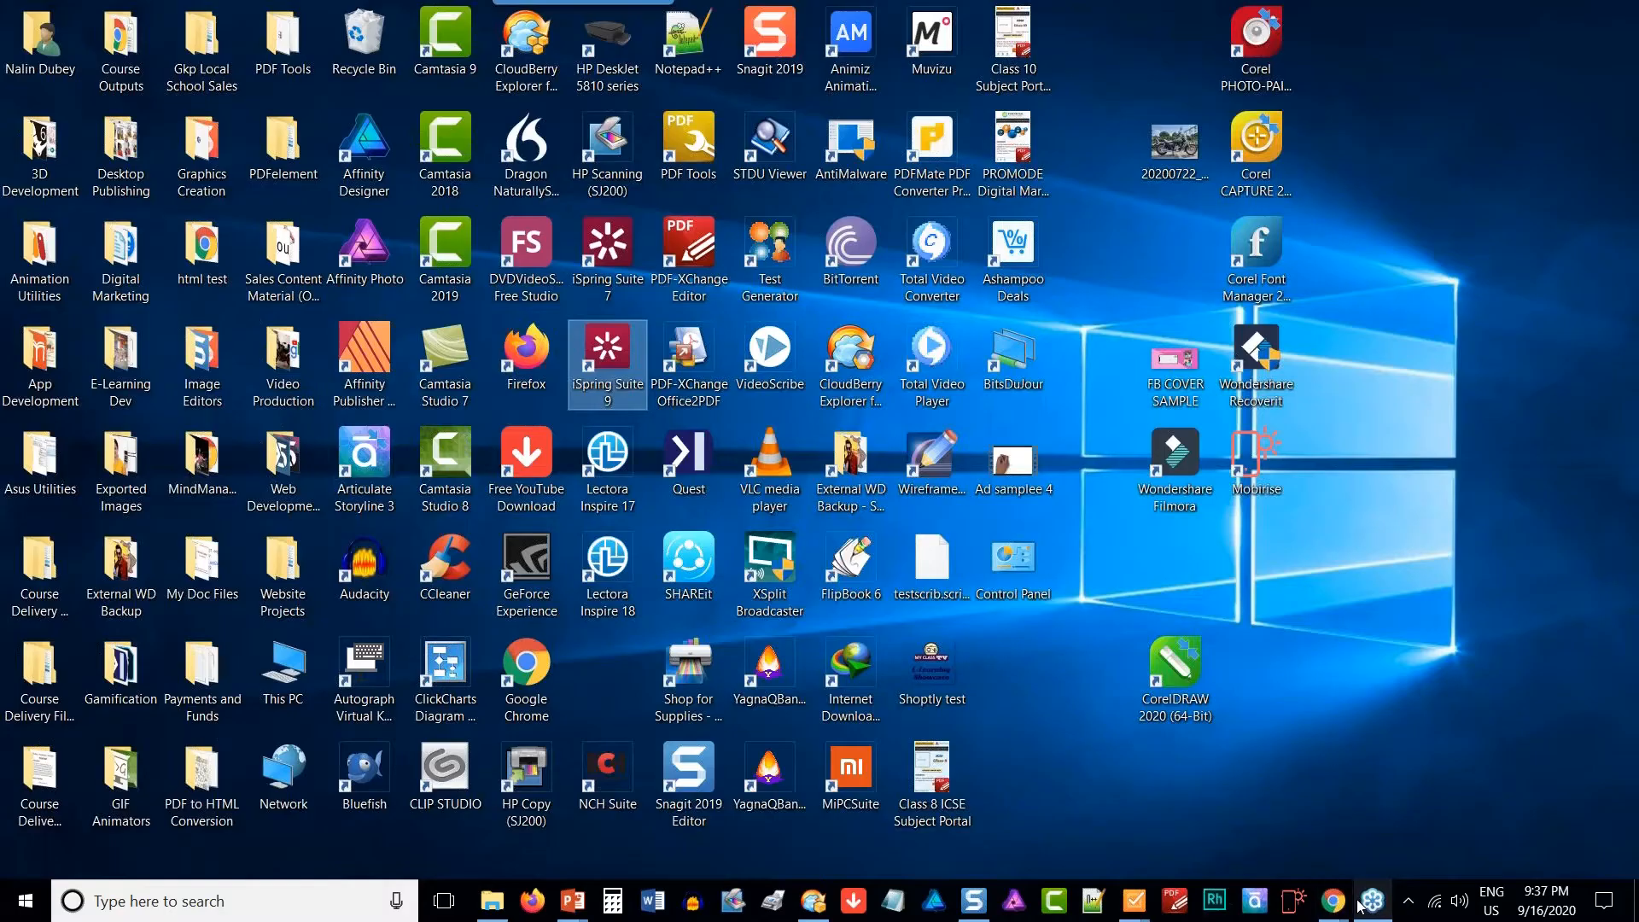
left_click(1372, 901)
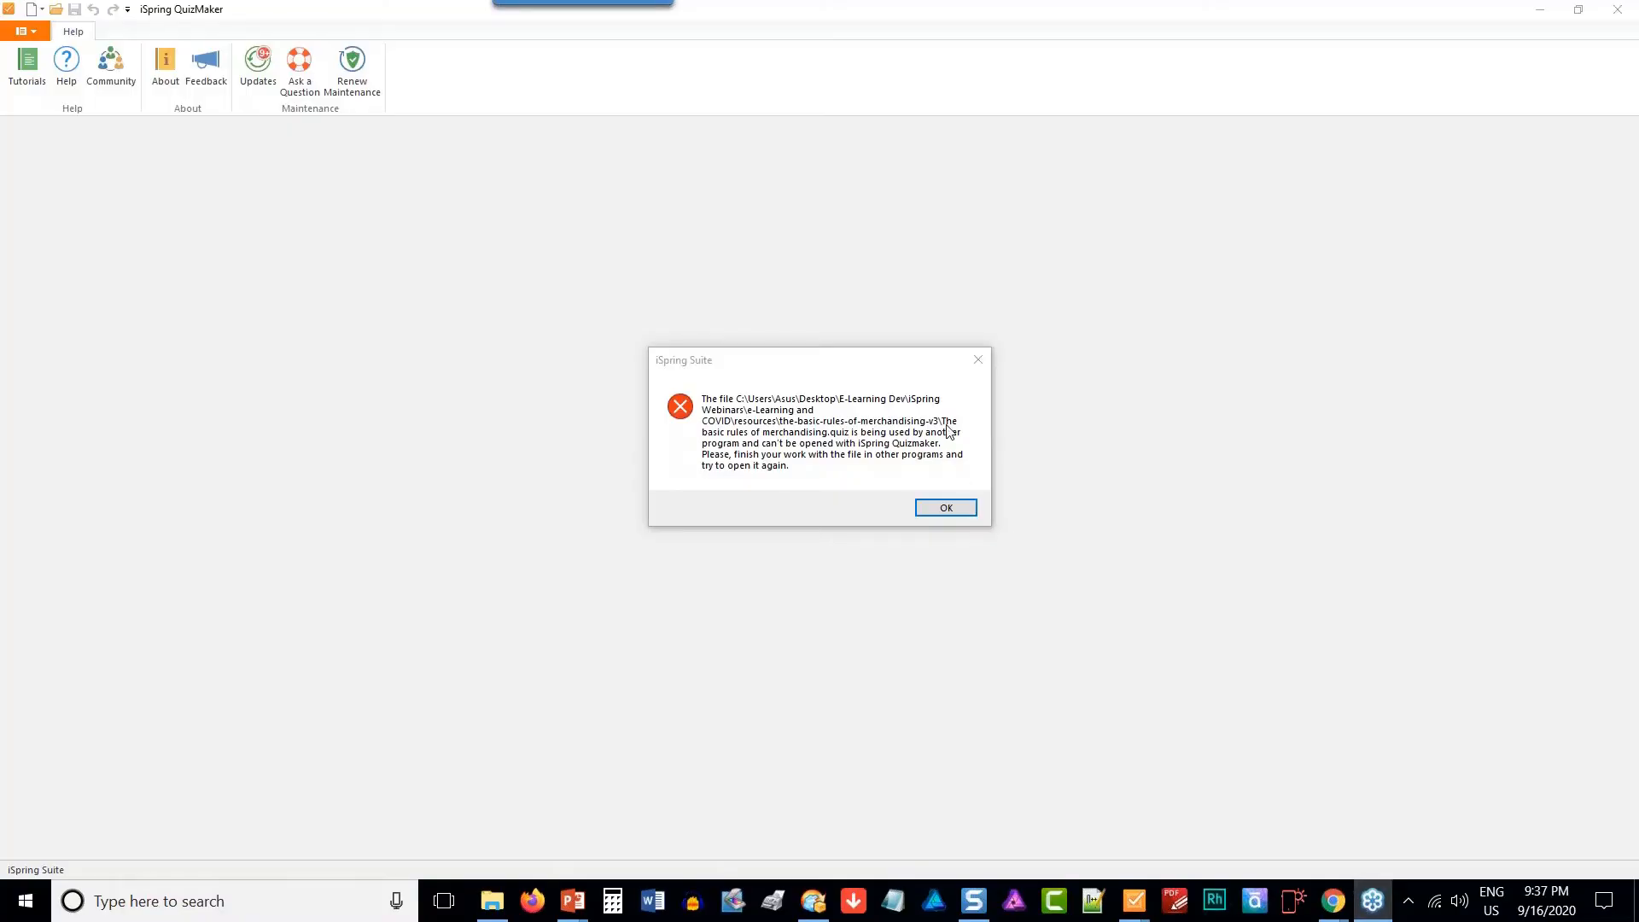
left_click(980, 370)
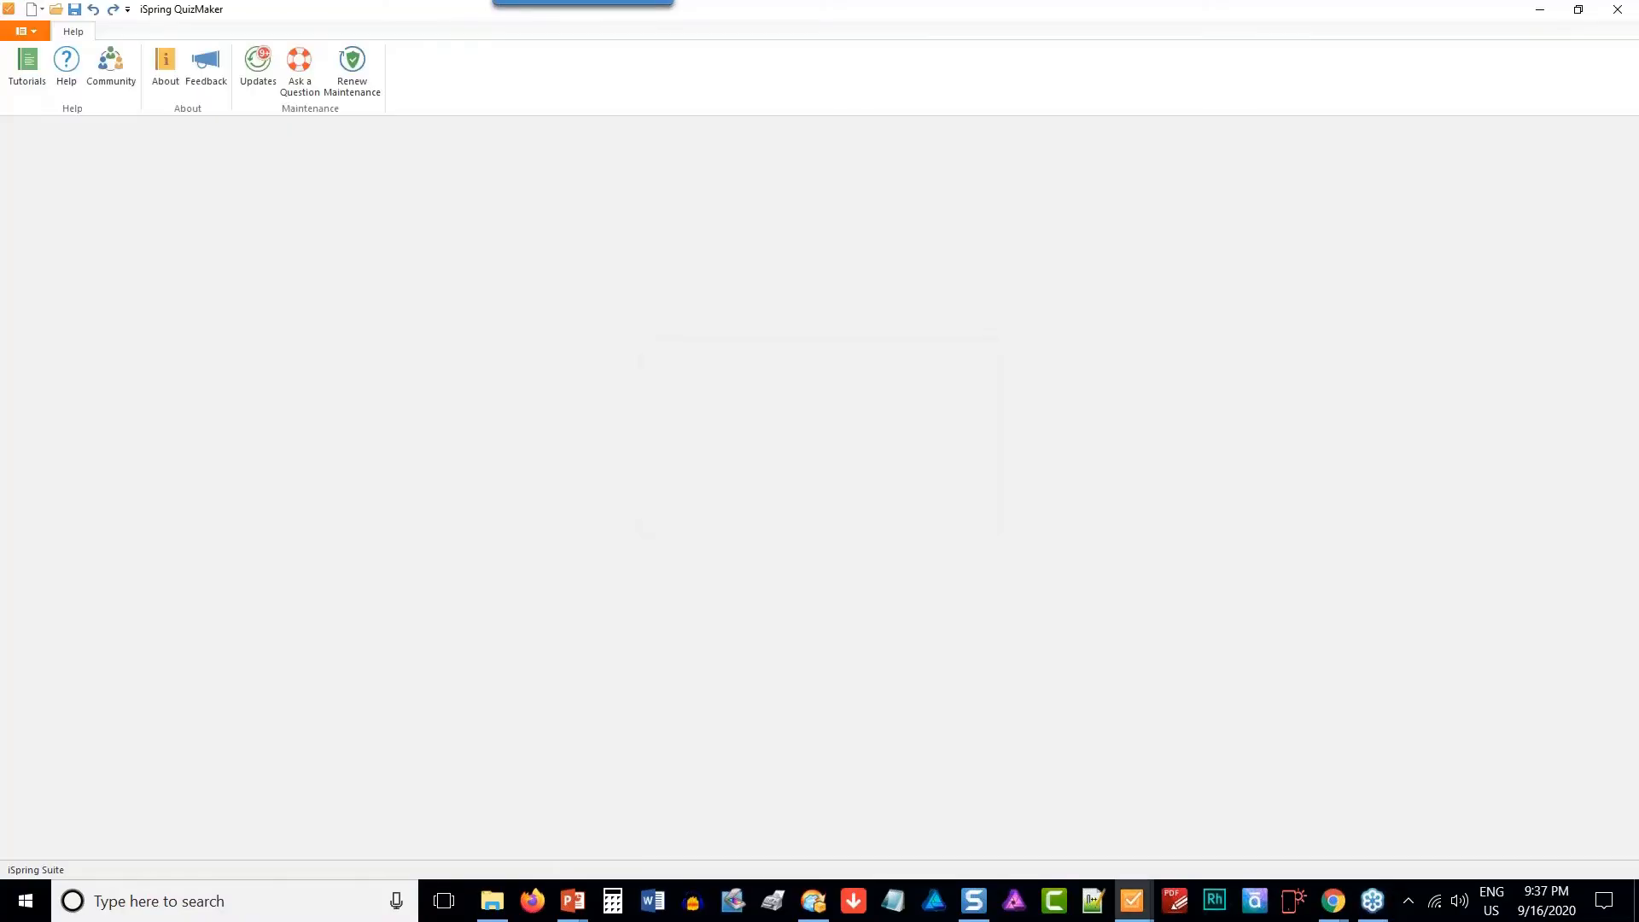
- Switch to the already open quiz "The basic rules of merchandising" in iSpring QuizMaker and close the extra QuizMaker window
mouse_move(1127, 912)
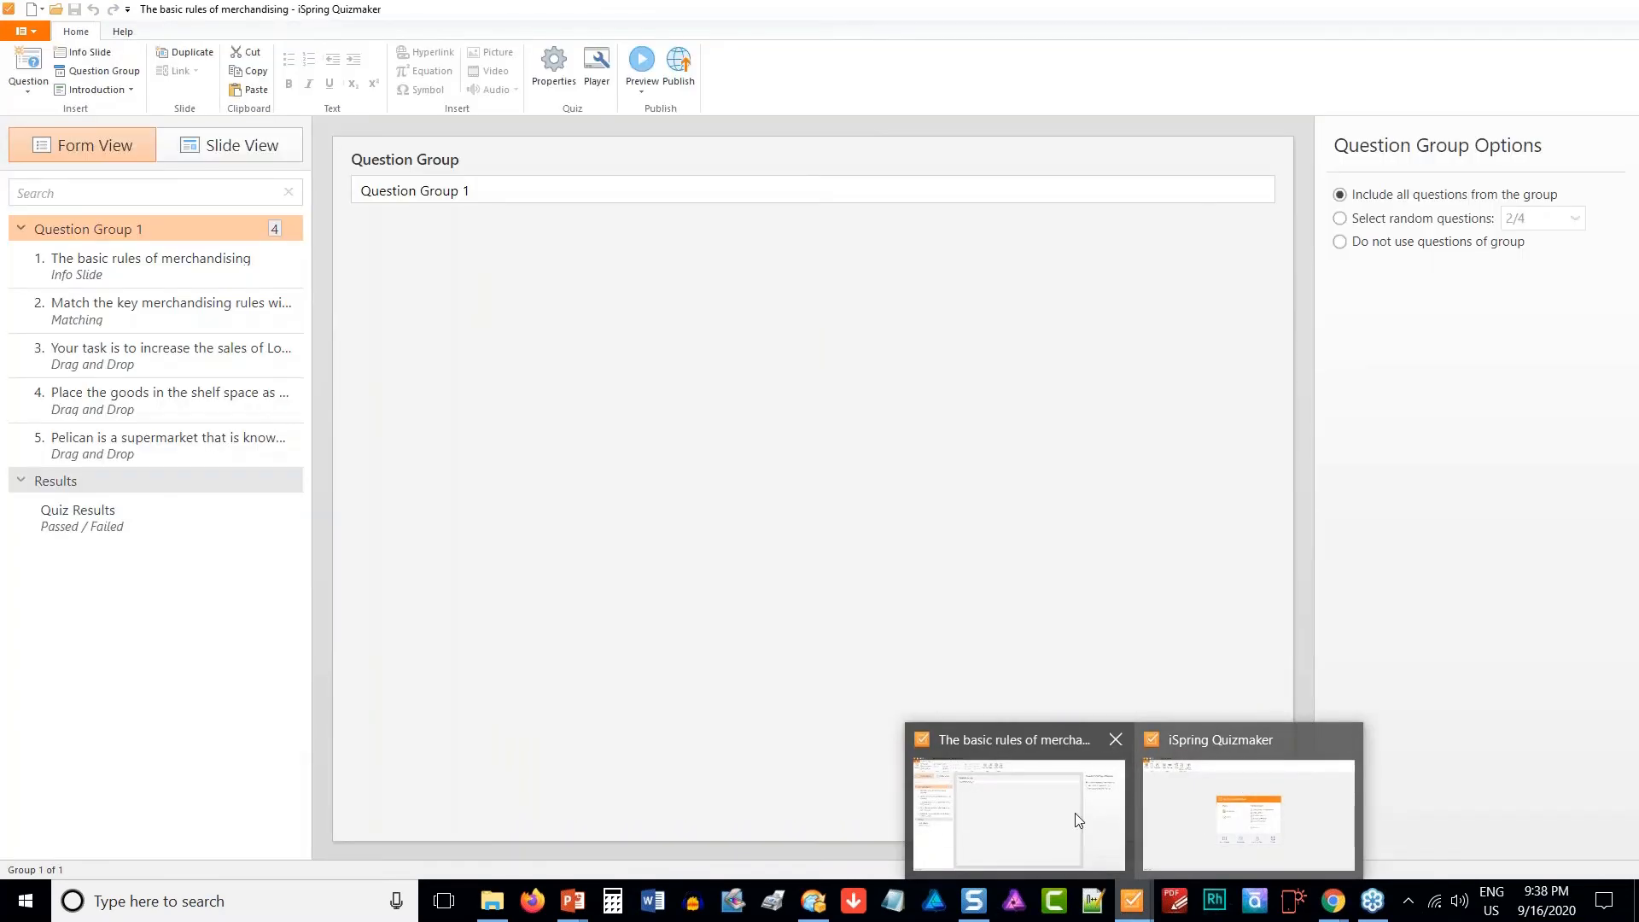
left_click(1079, 820)
mouse_move(1145, 900)
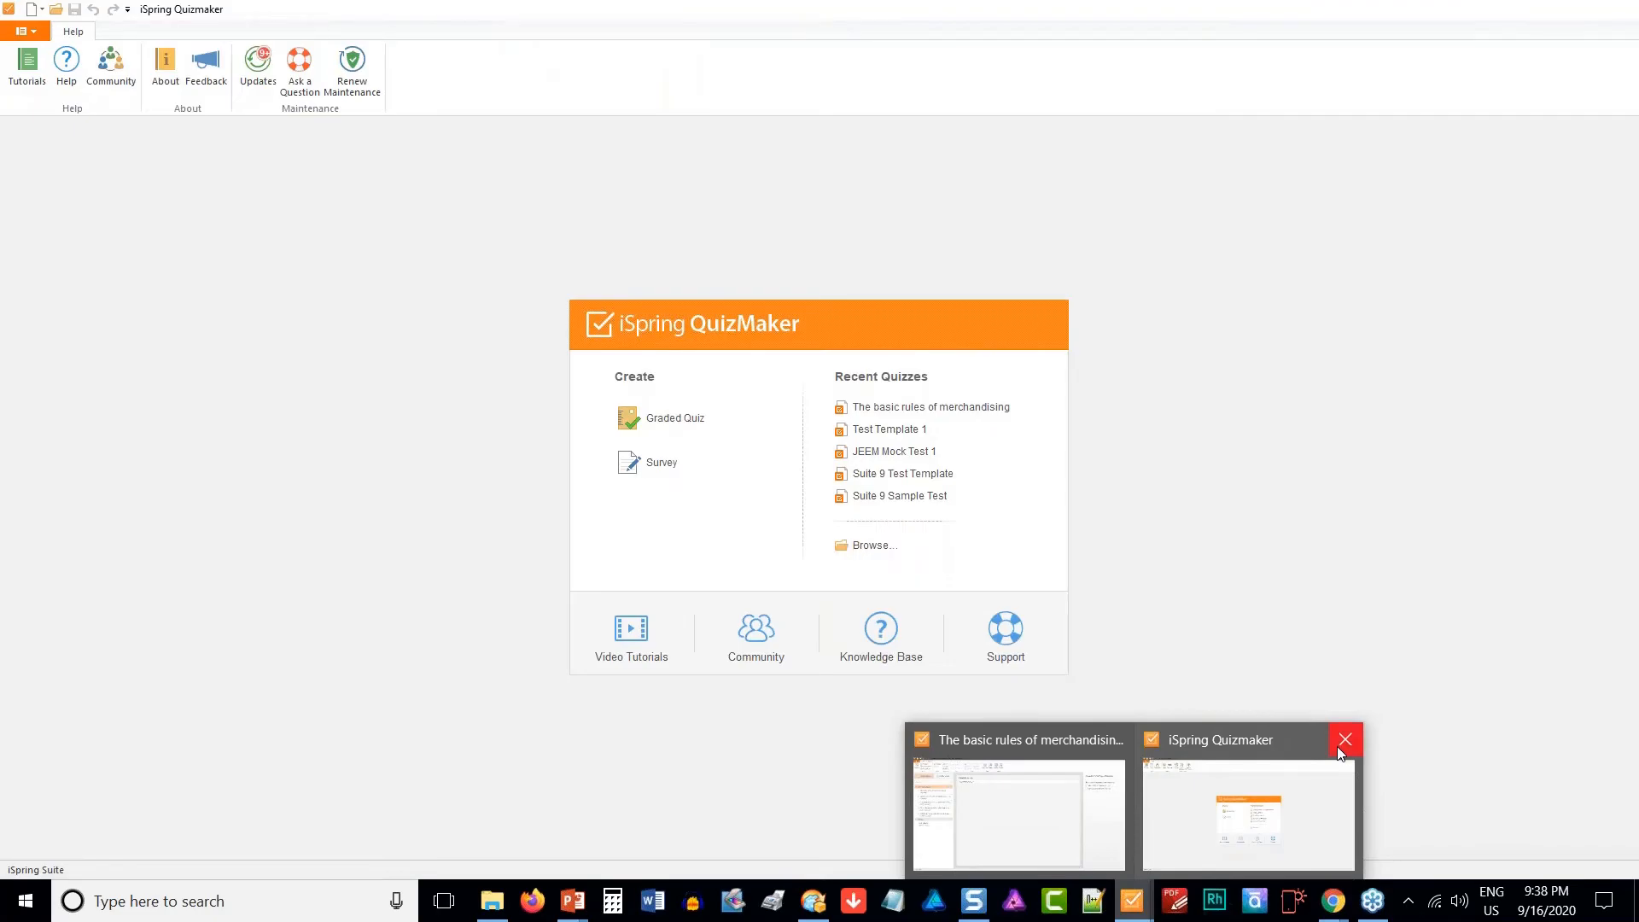
left_click(1345, 739)
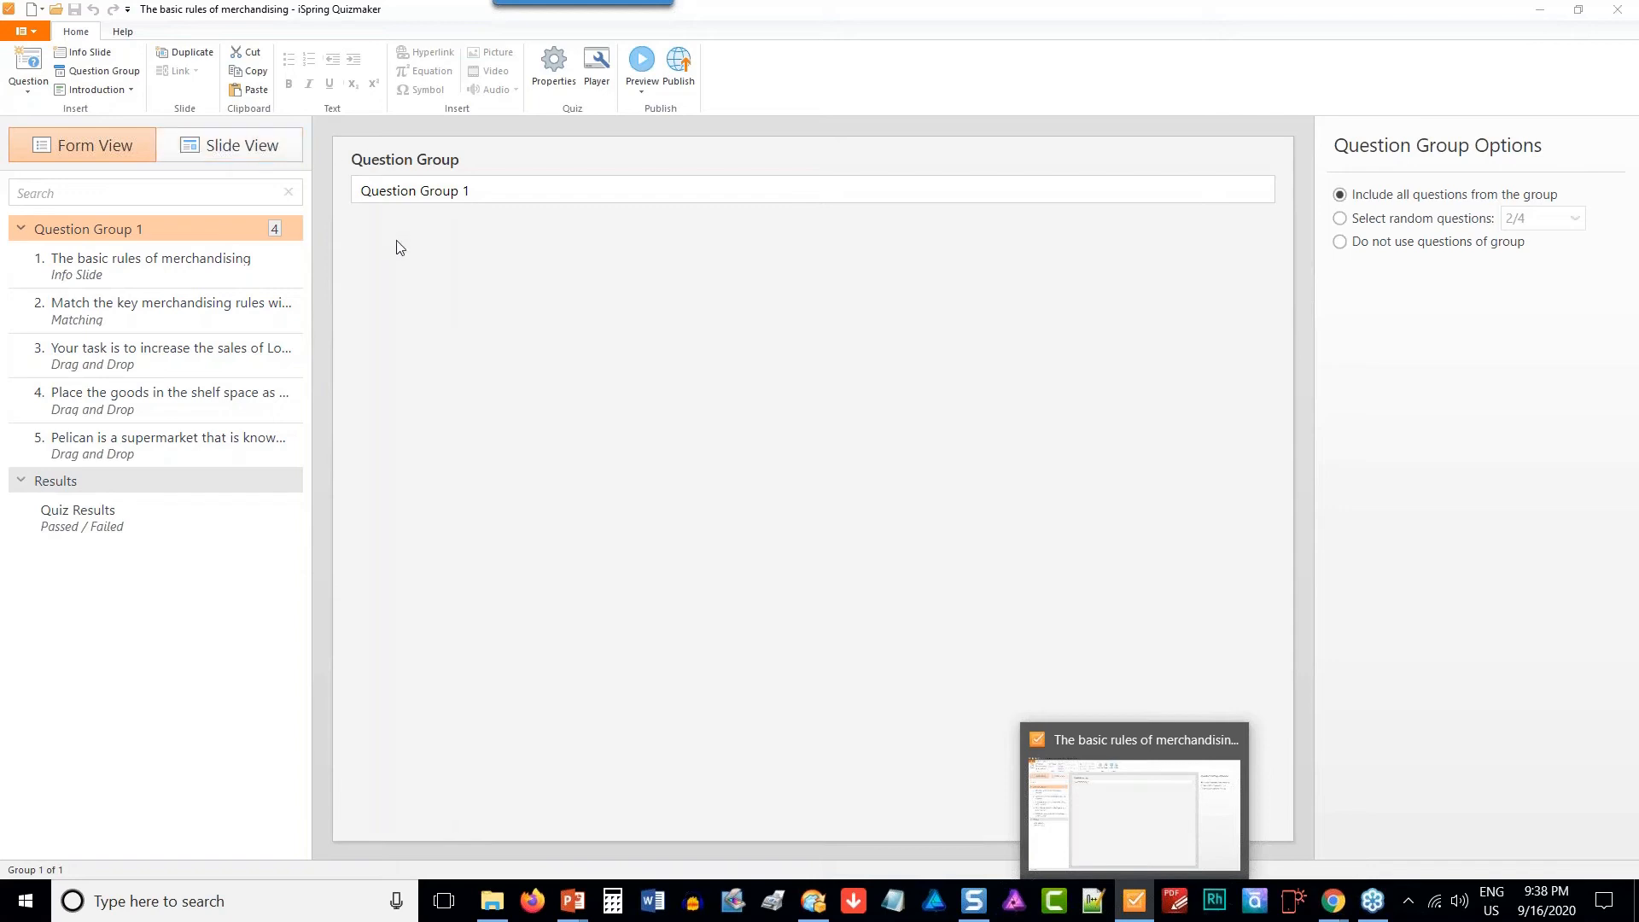
- Create a new graded quiz in QuizMaker
left_click(23, 34)
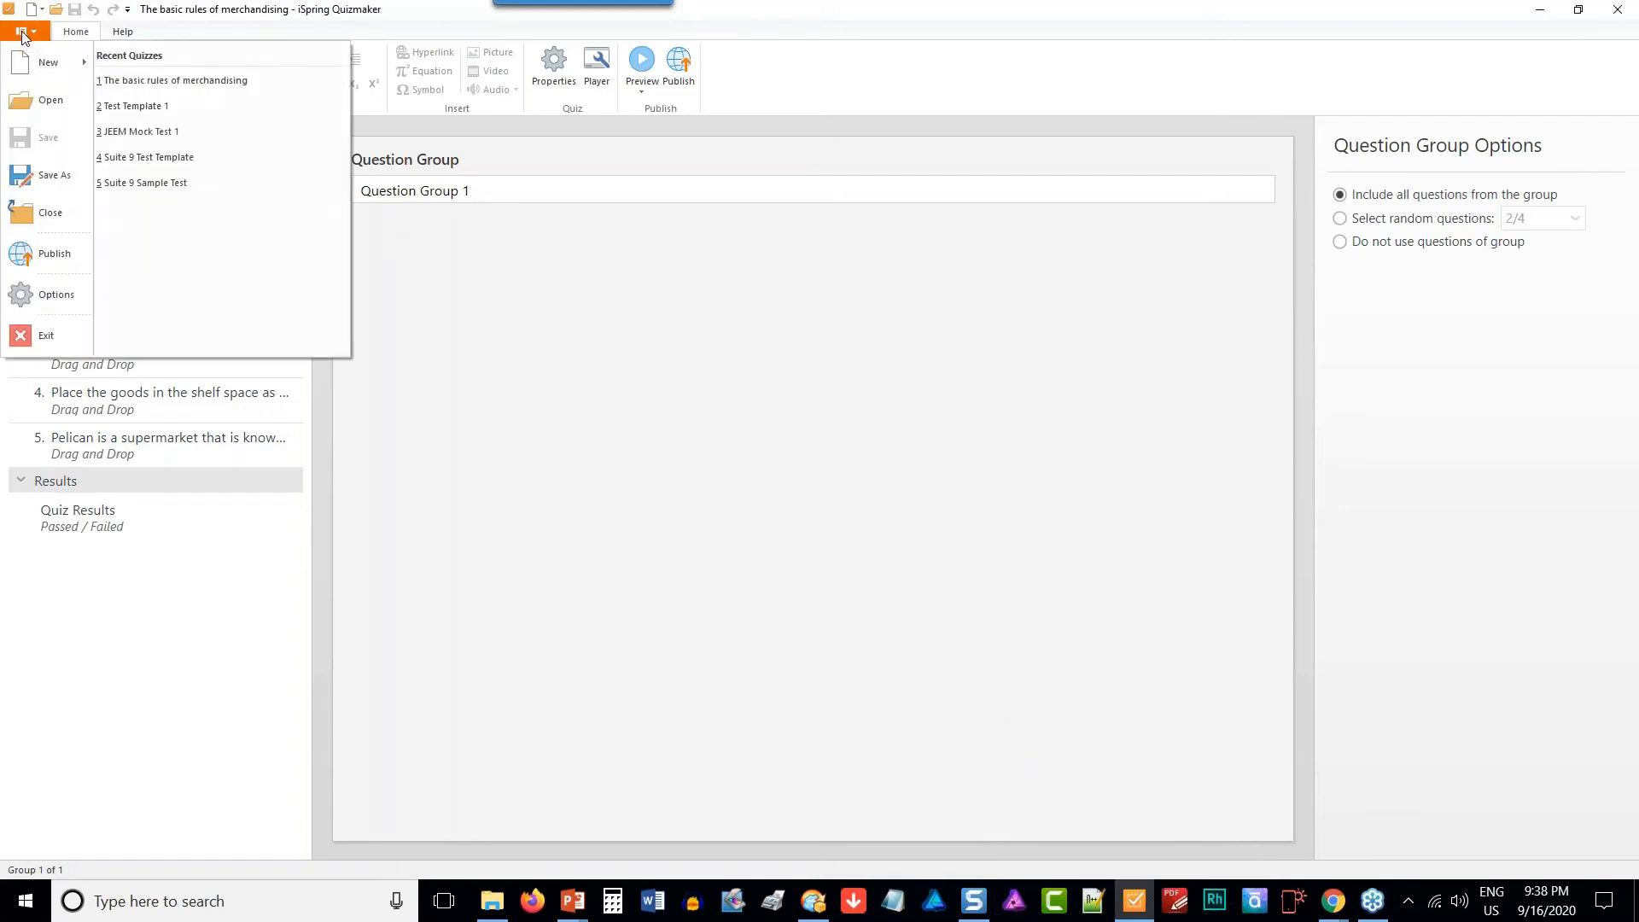
mouse_move(47, 78)
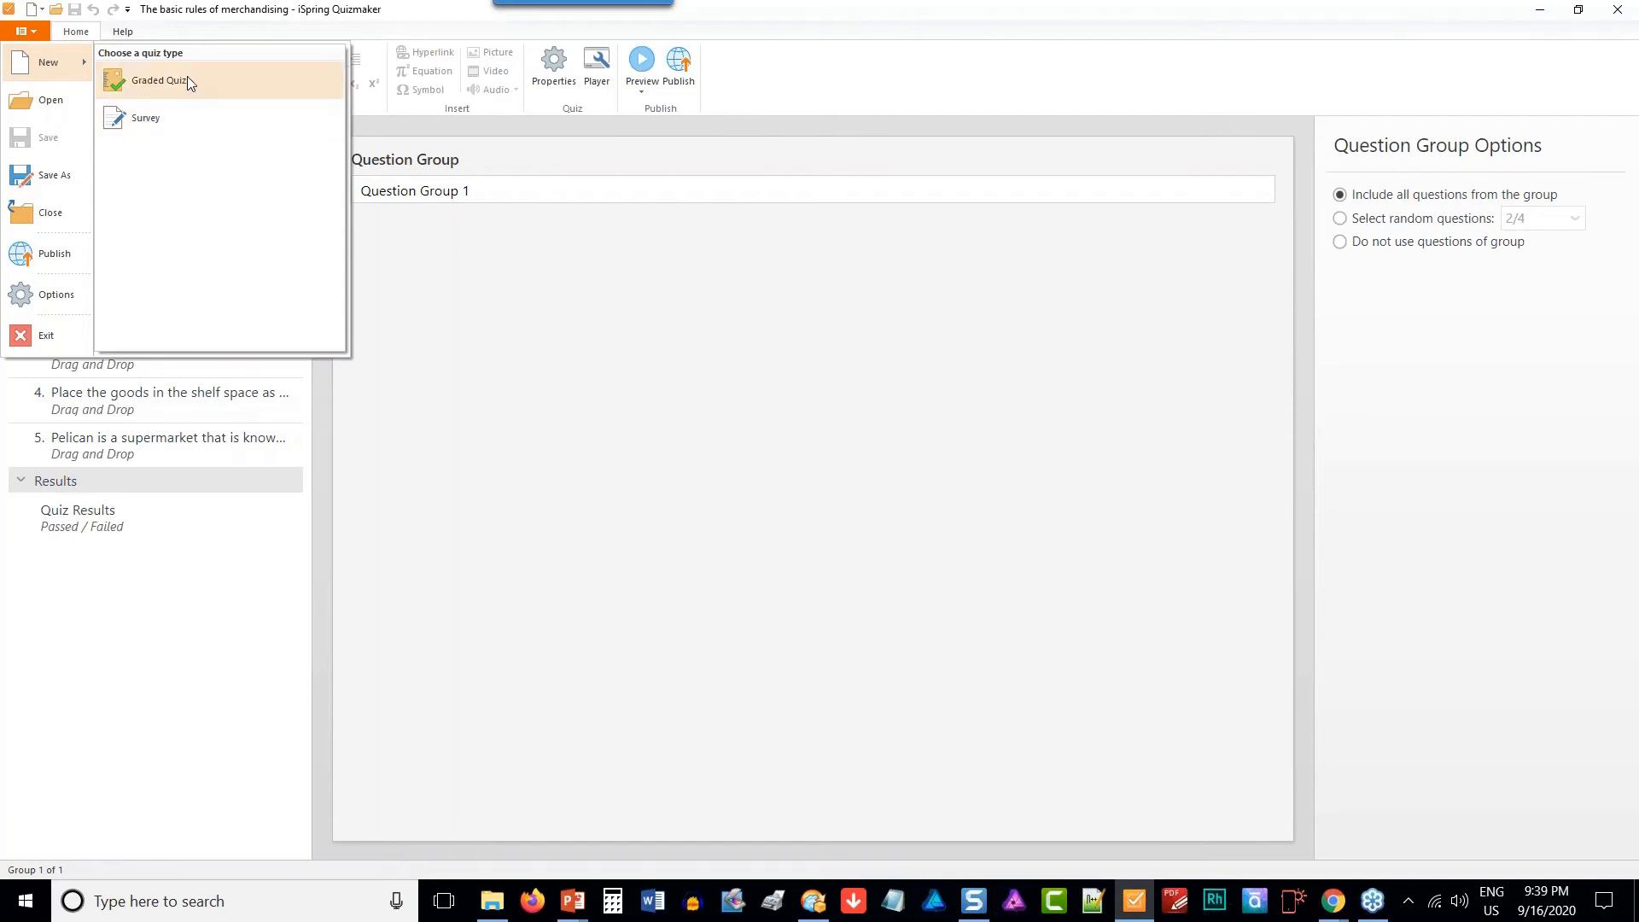
left_click(159, 80)
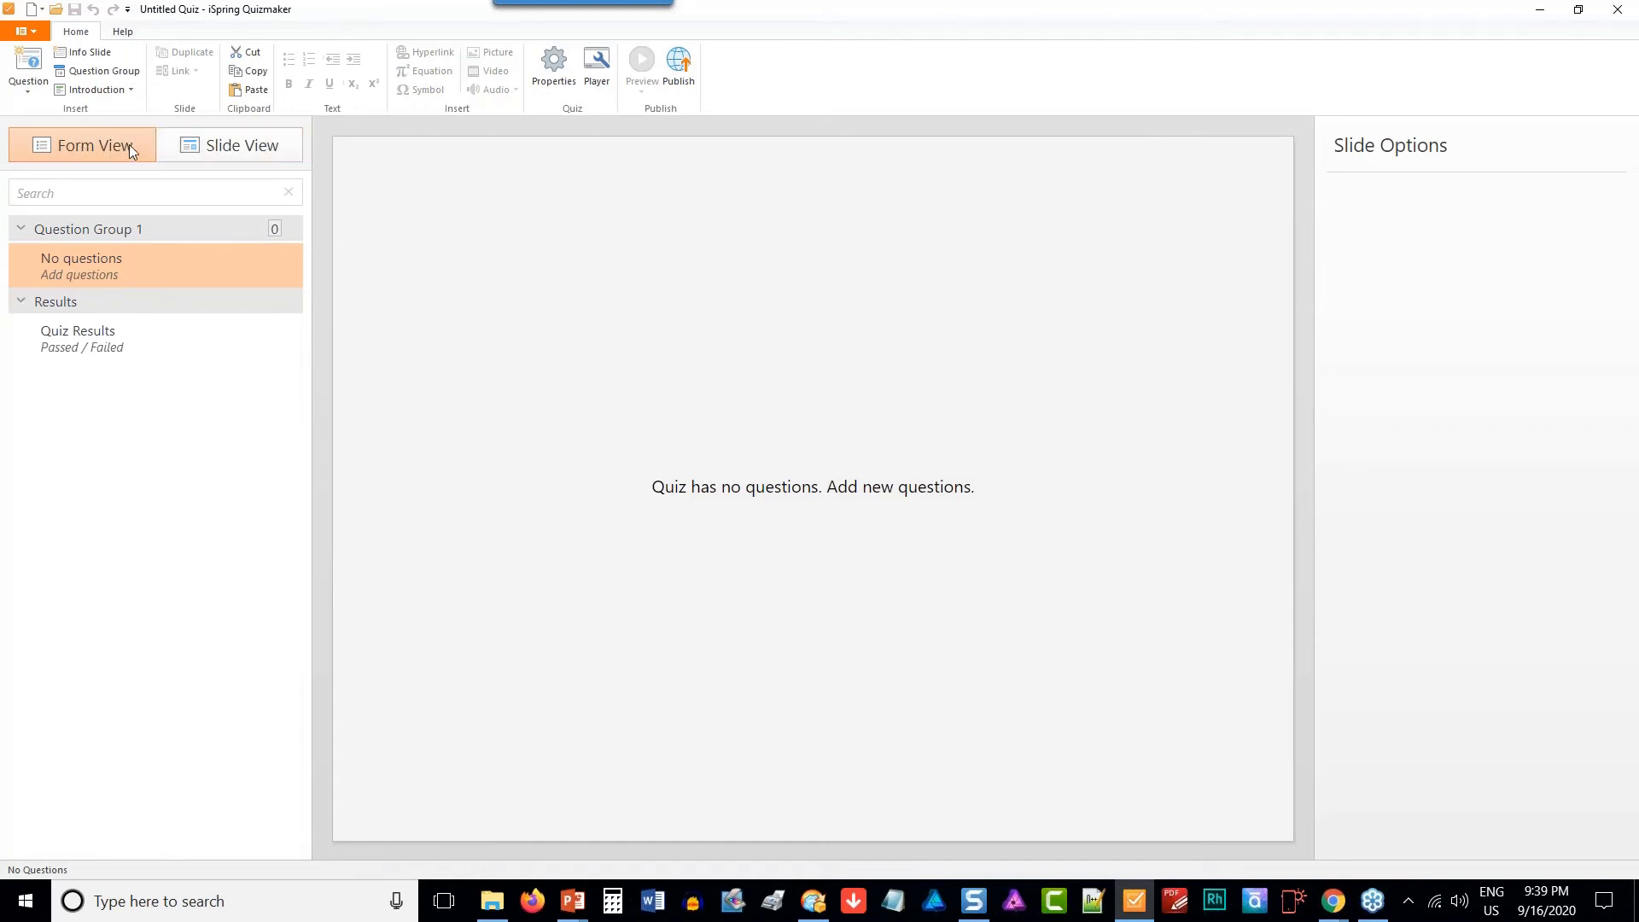
- Switch the new quiz to Slide View and insert an info slide into Question Group 1
left_click(220, 163)
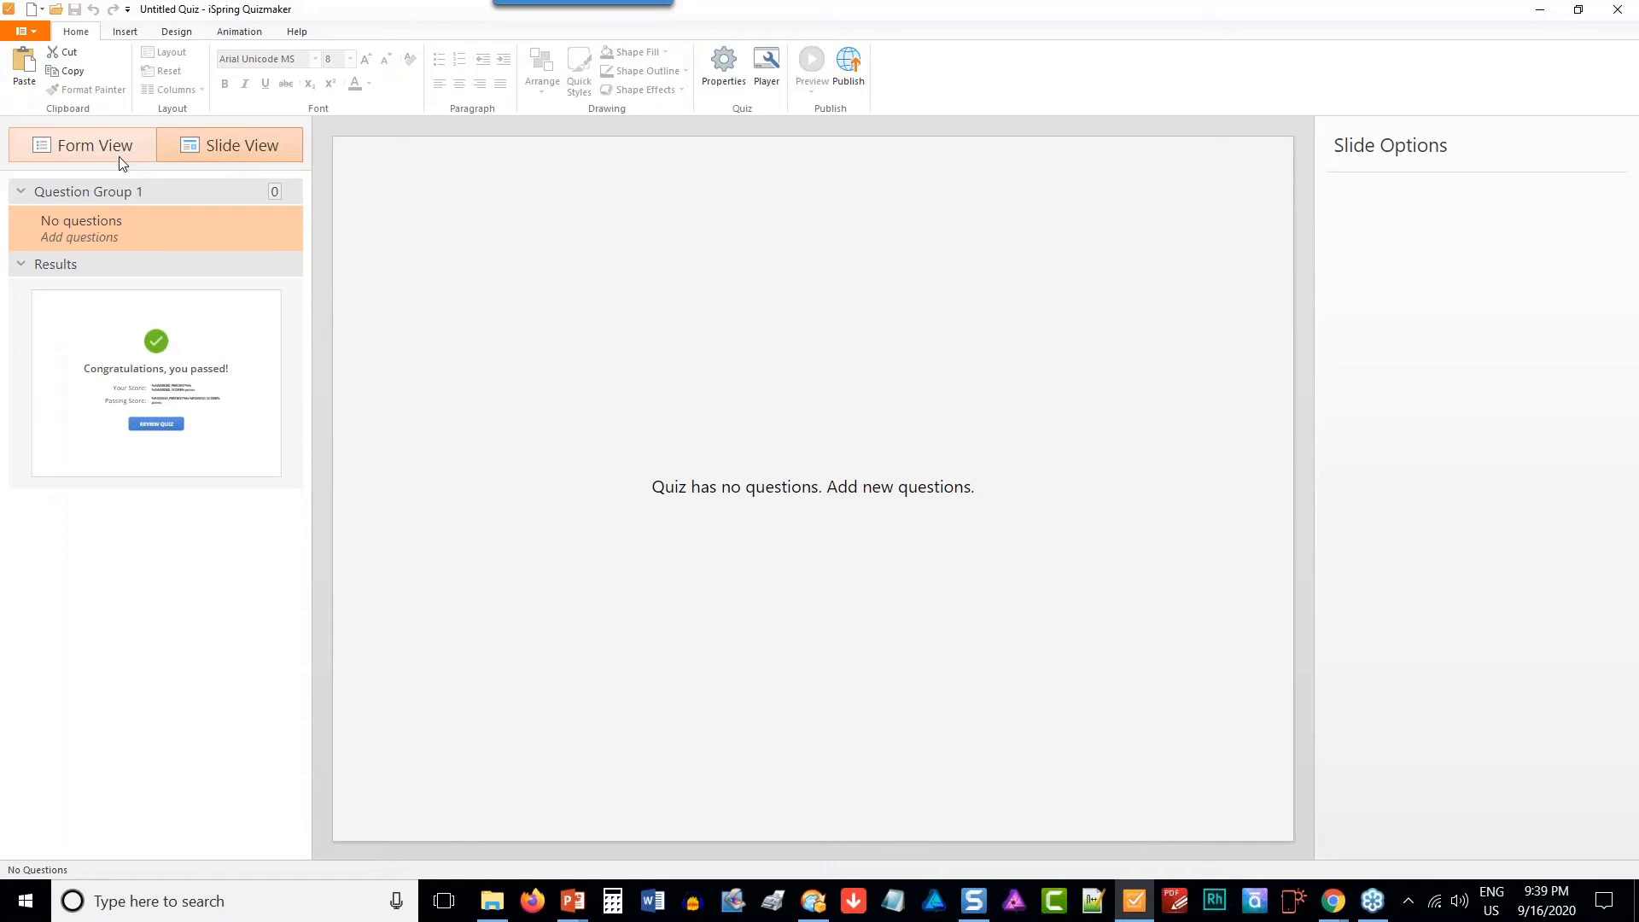
left_click(122, 162)
left_click(205, 159)
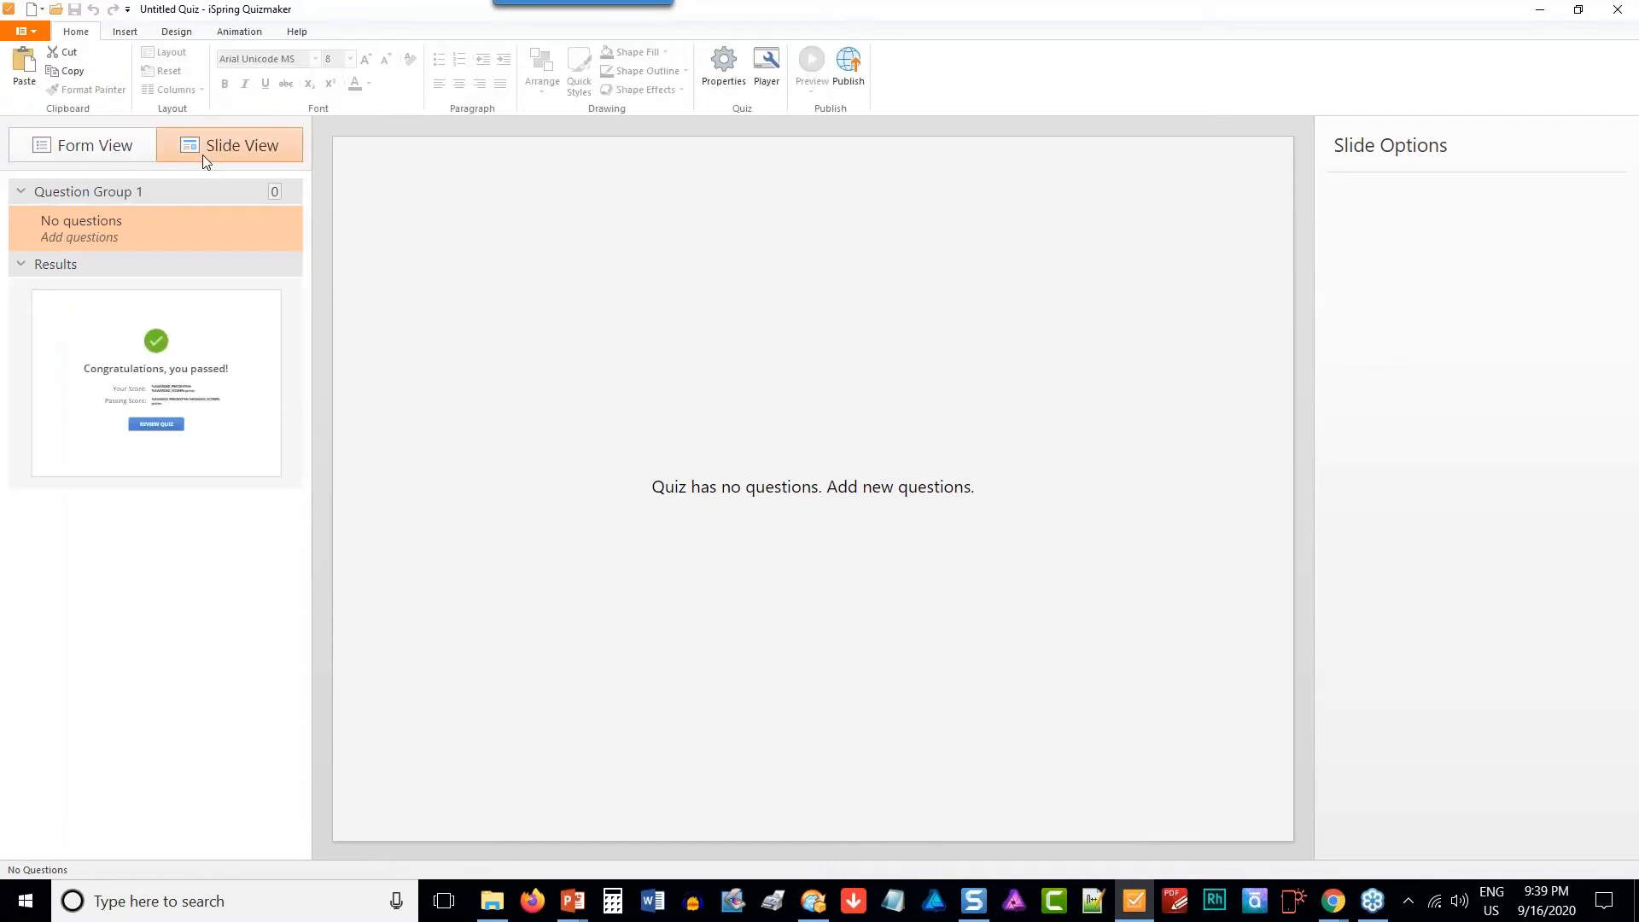
left_click(128, 33)
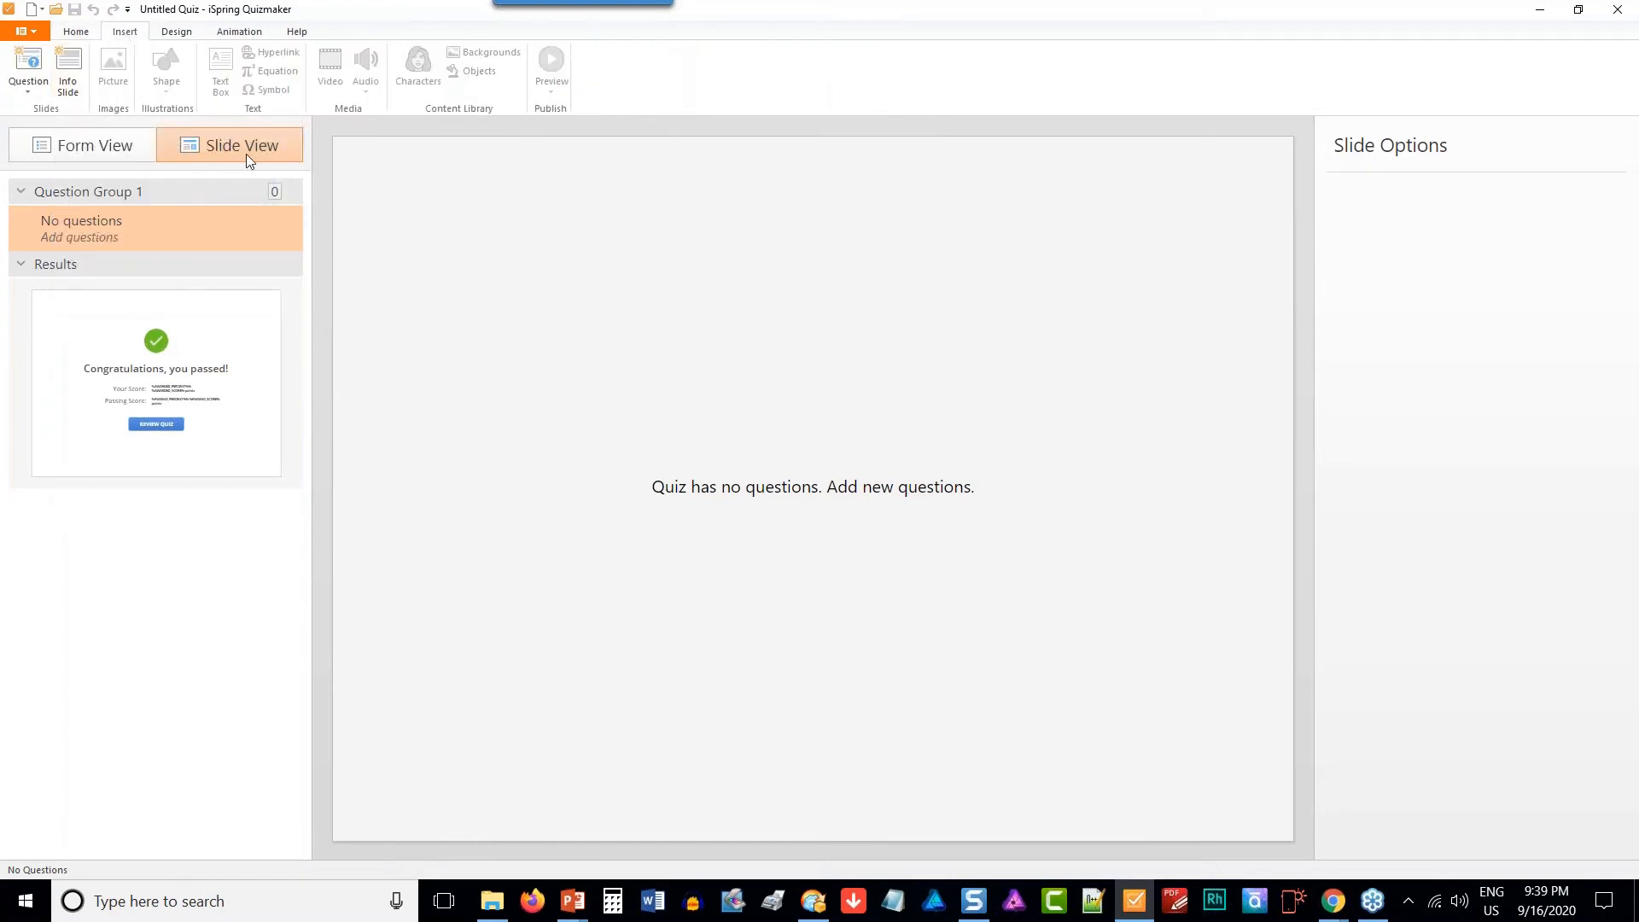
left_click(68, 86)
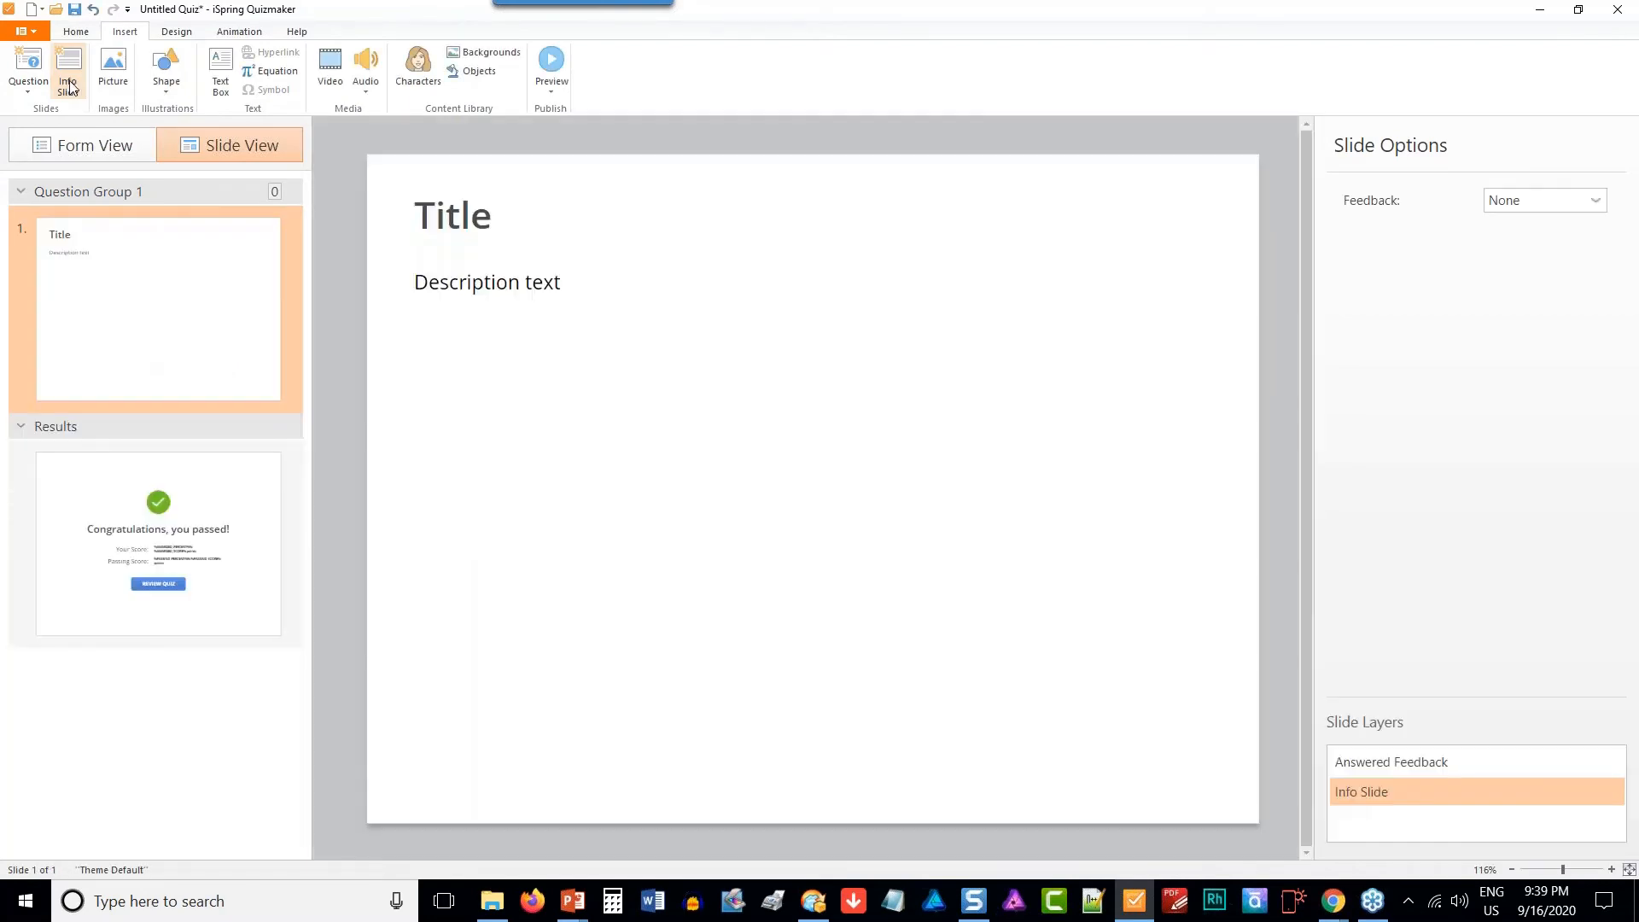
- Replace the info slide's placeholder title with "About India"
left_click(492, 226)
key("BackSpace")
key("BackSpace")
key("BackSpace")
key("BackSpace")
key("BackSpace")
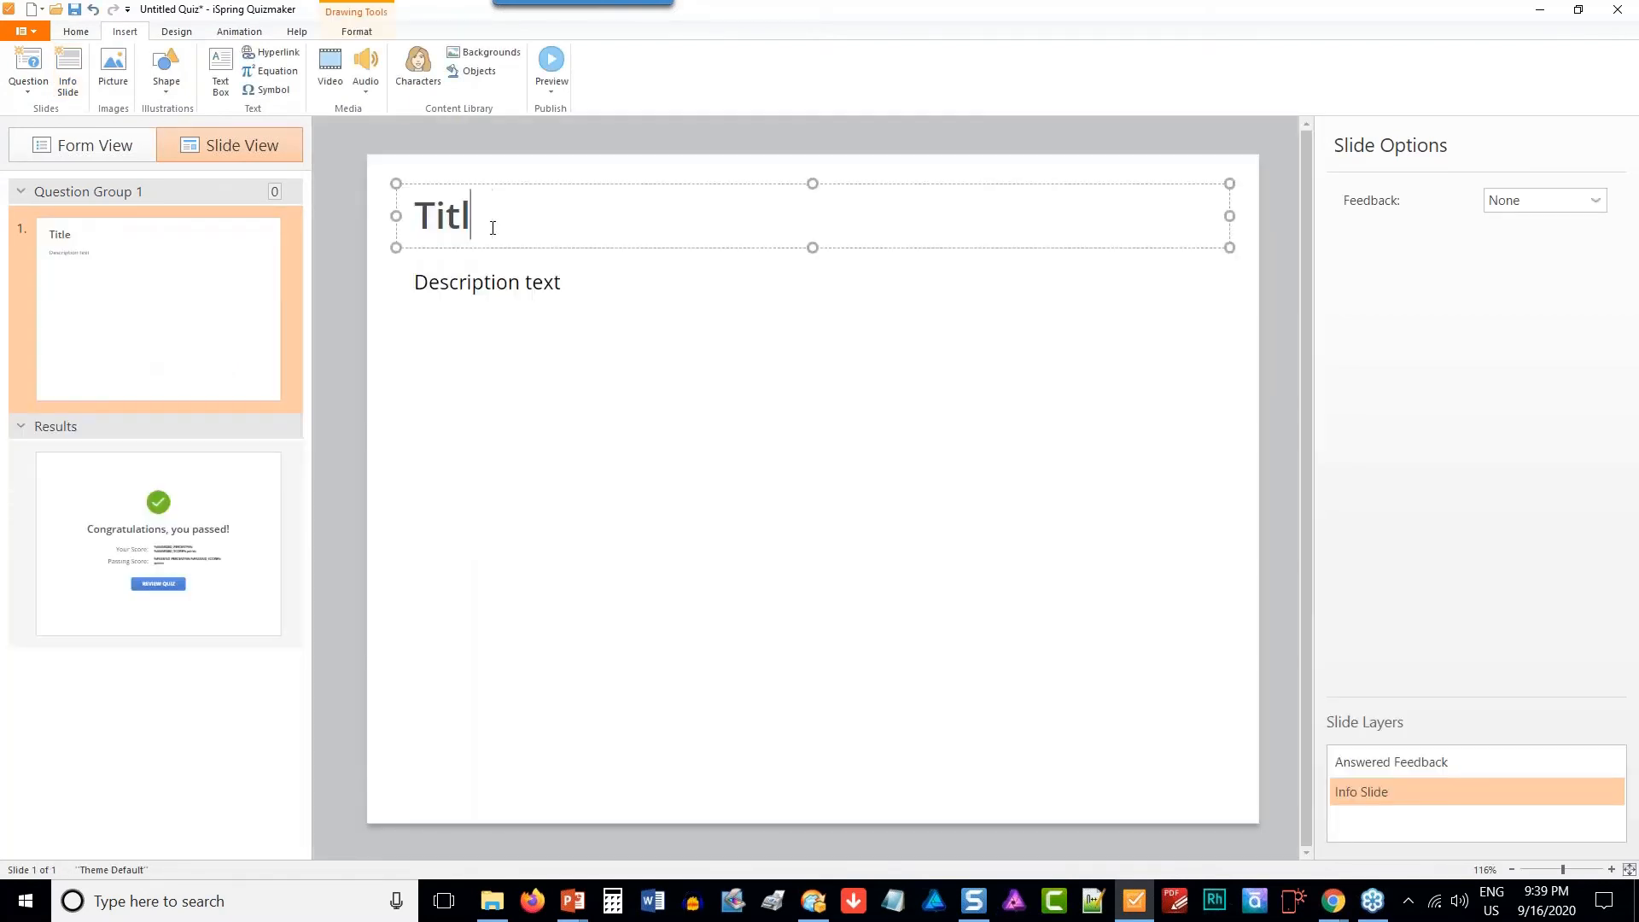
type("Abo")
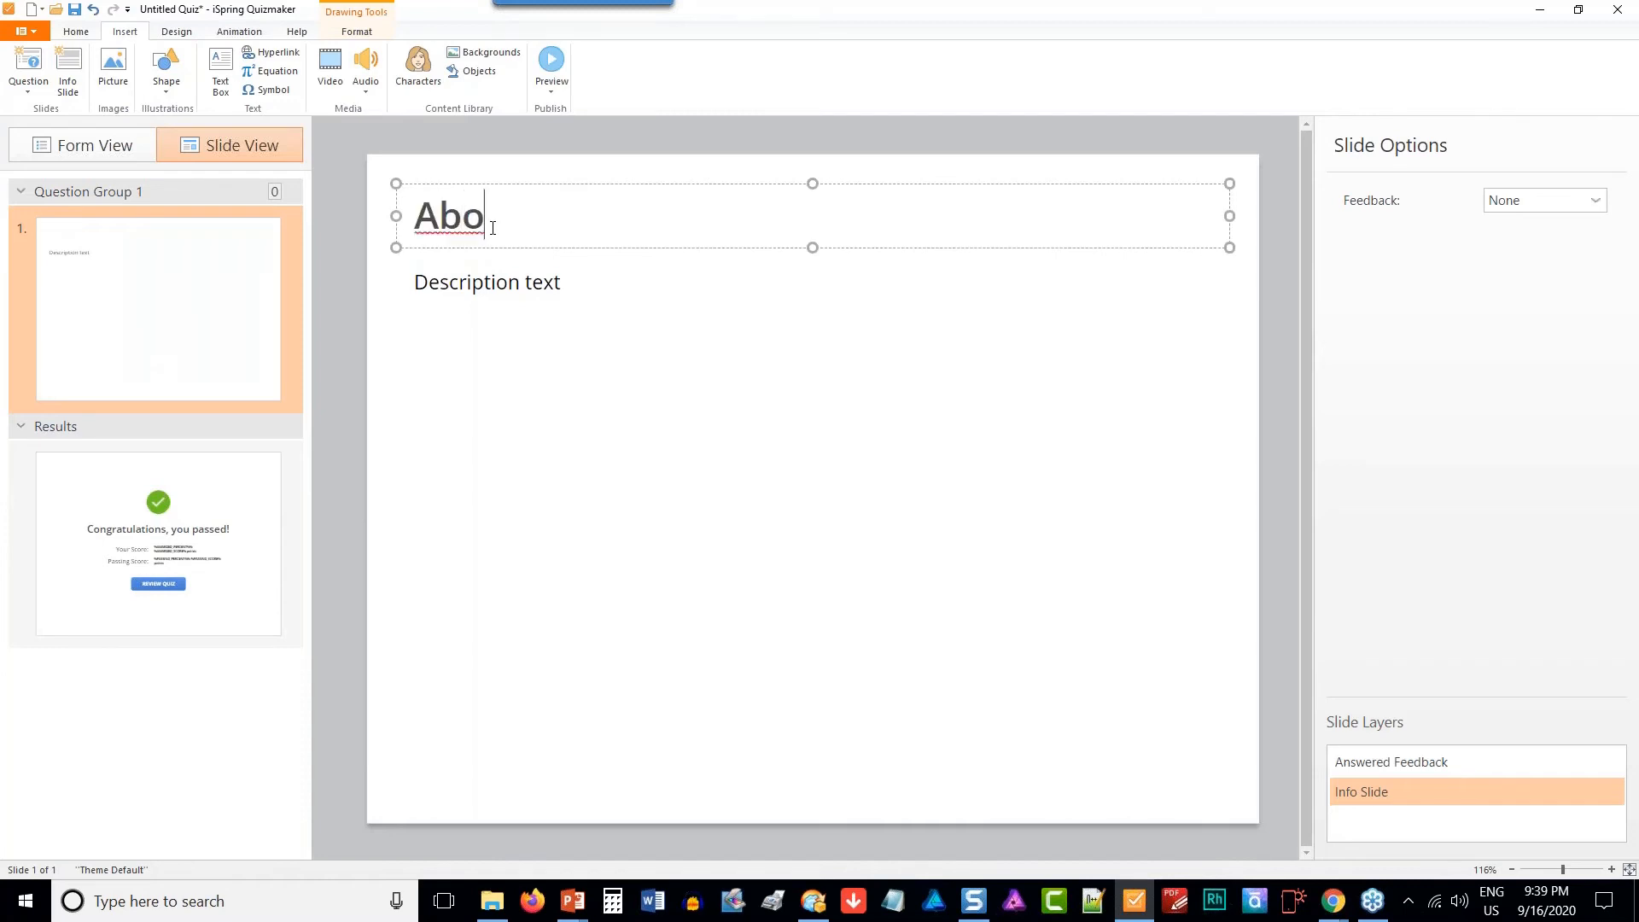
type("ut India")
- Replace the description text below the info slide's title with "General Knowledge"
left_click(518, 284)
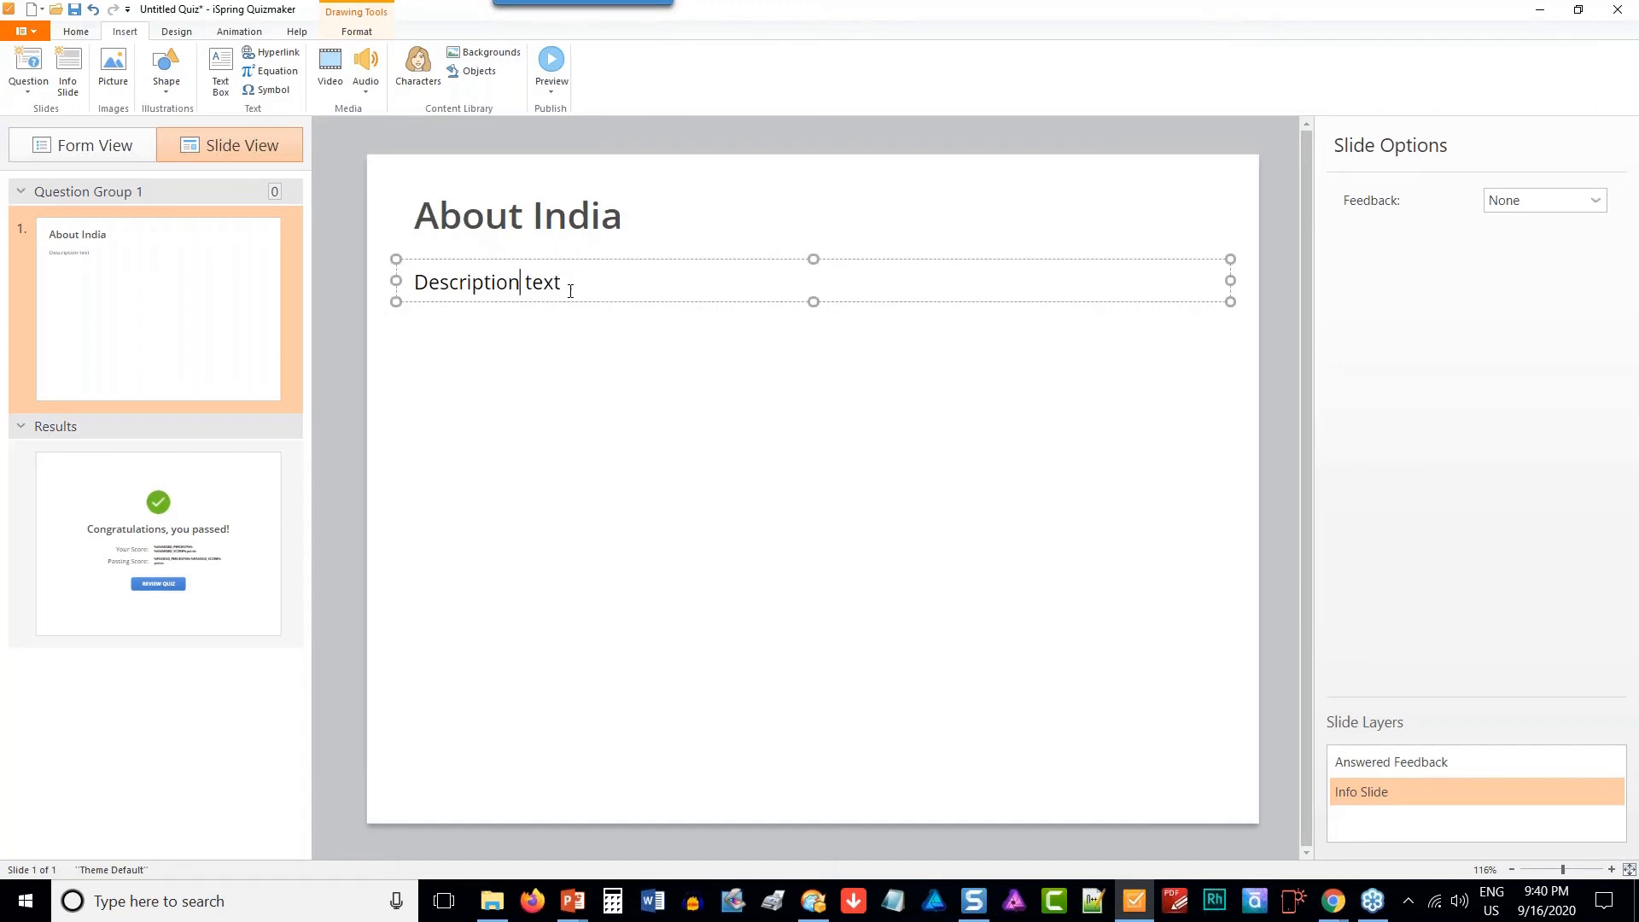
left_click_drag(567, 284, 391, 309)
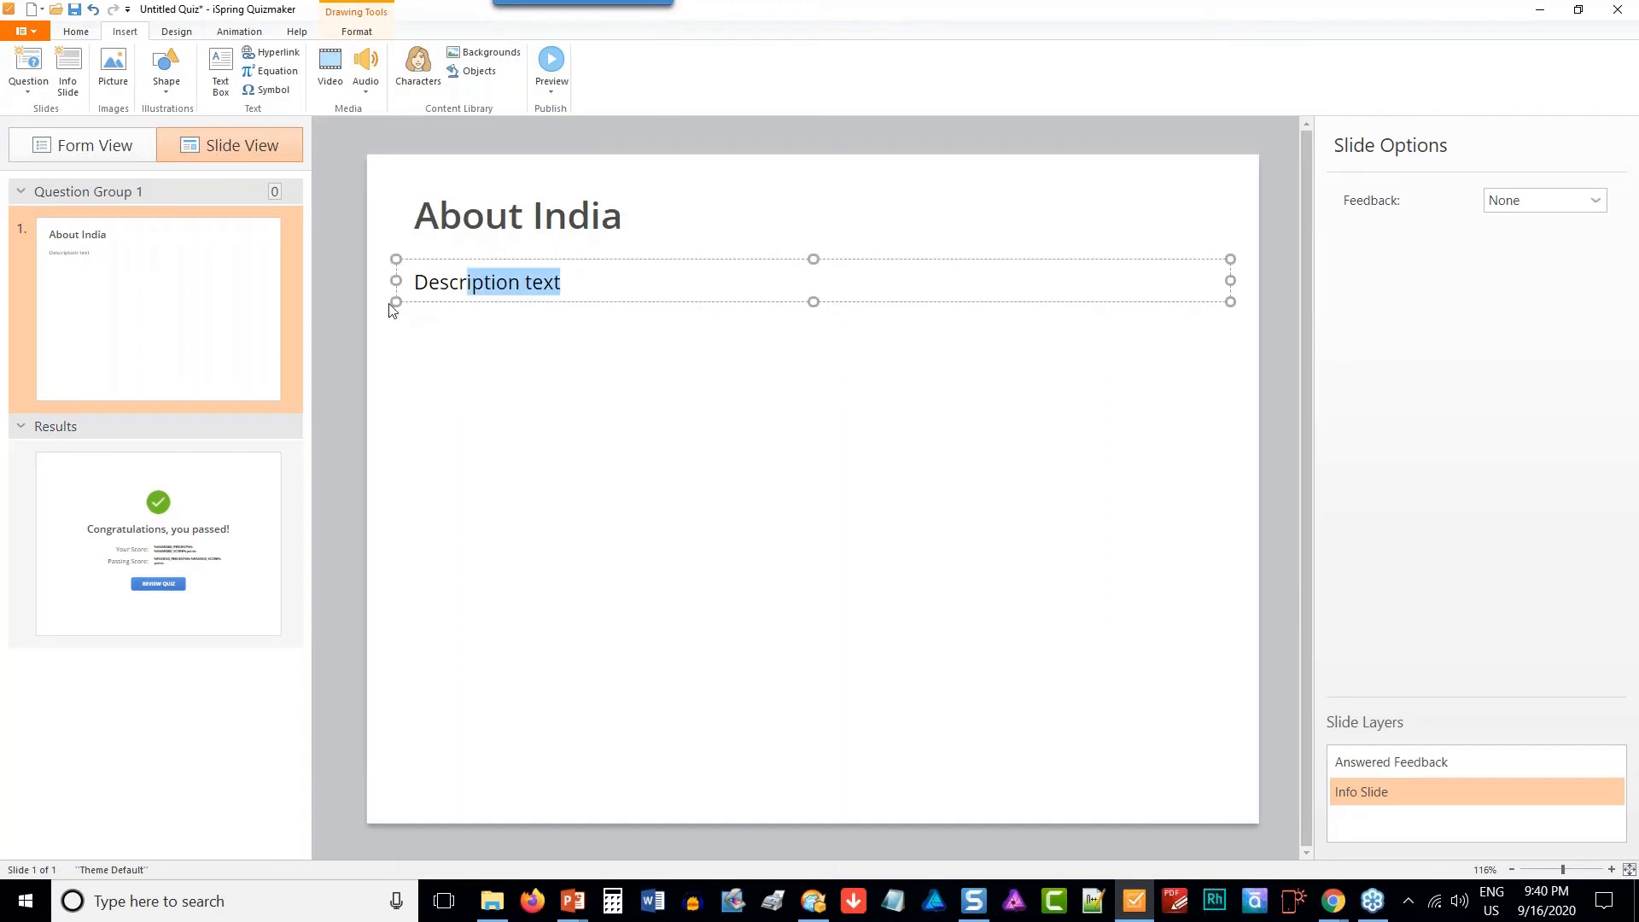
key("BackSpace")
key("BackSpace")
key("BackSpace")
key("BackSpace")
key("BackSpace")
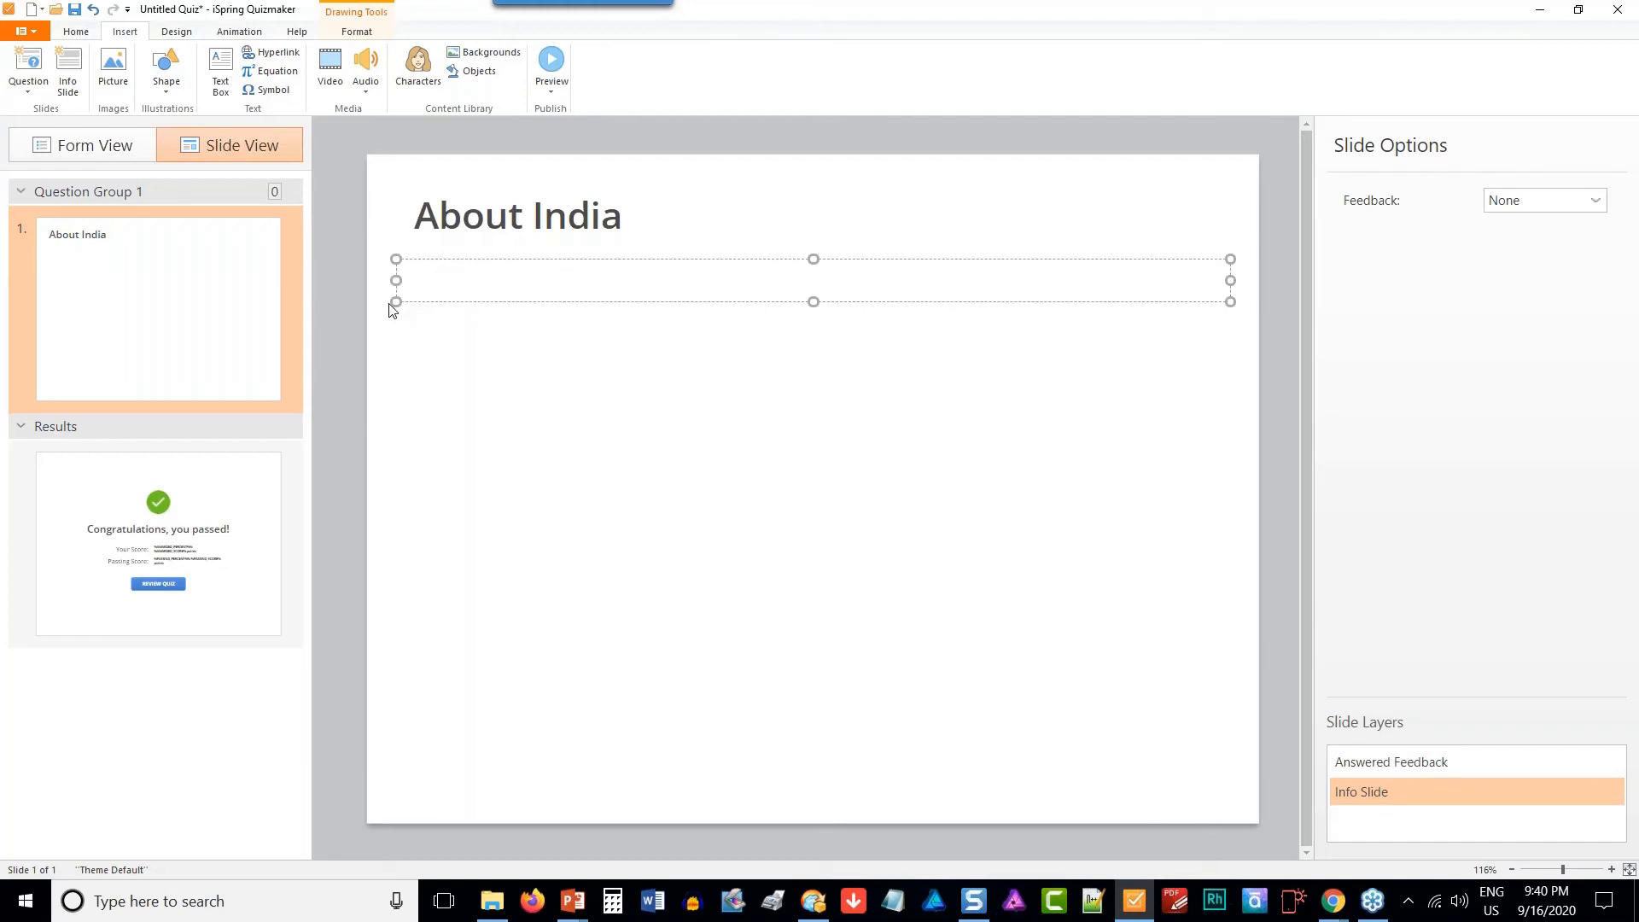
type("General Knowledge")
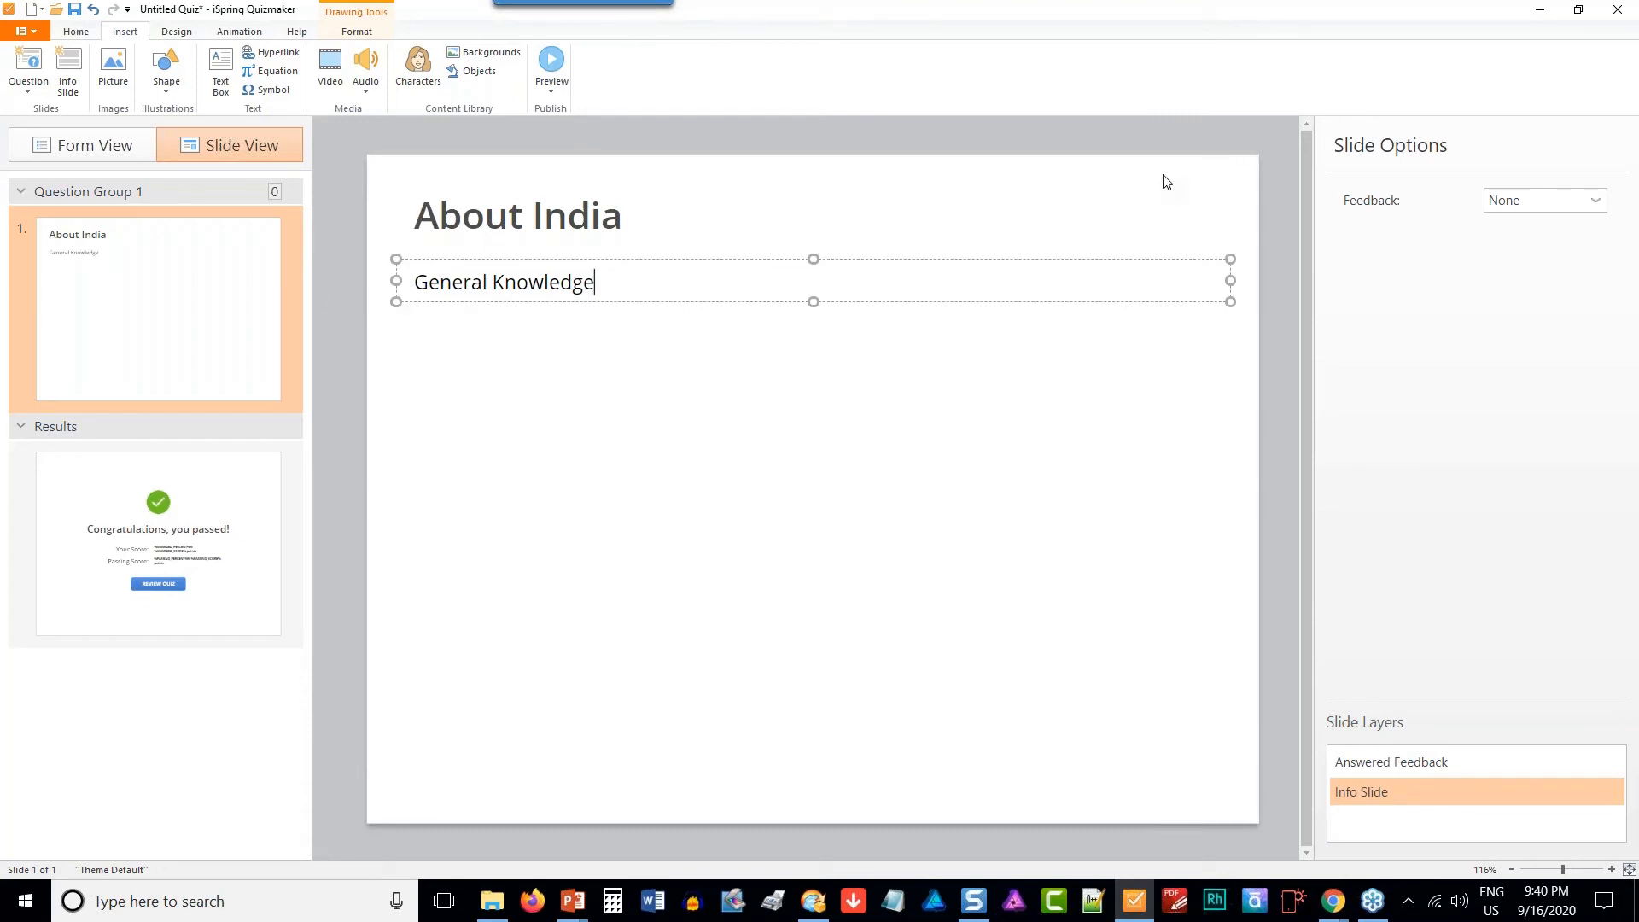
- Open the background formatting options for the info slide
left_click(359, 32)
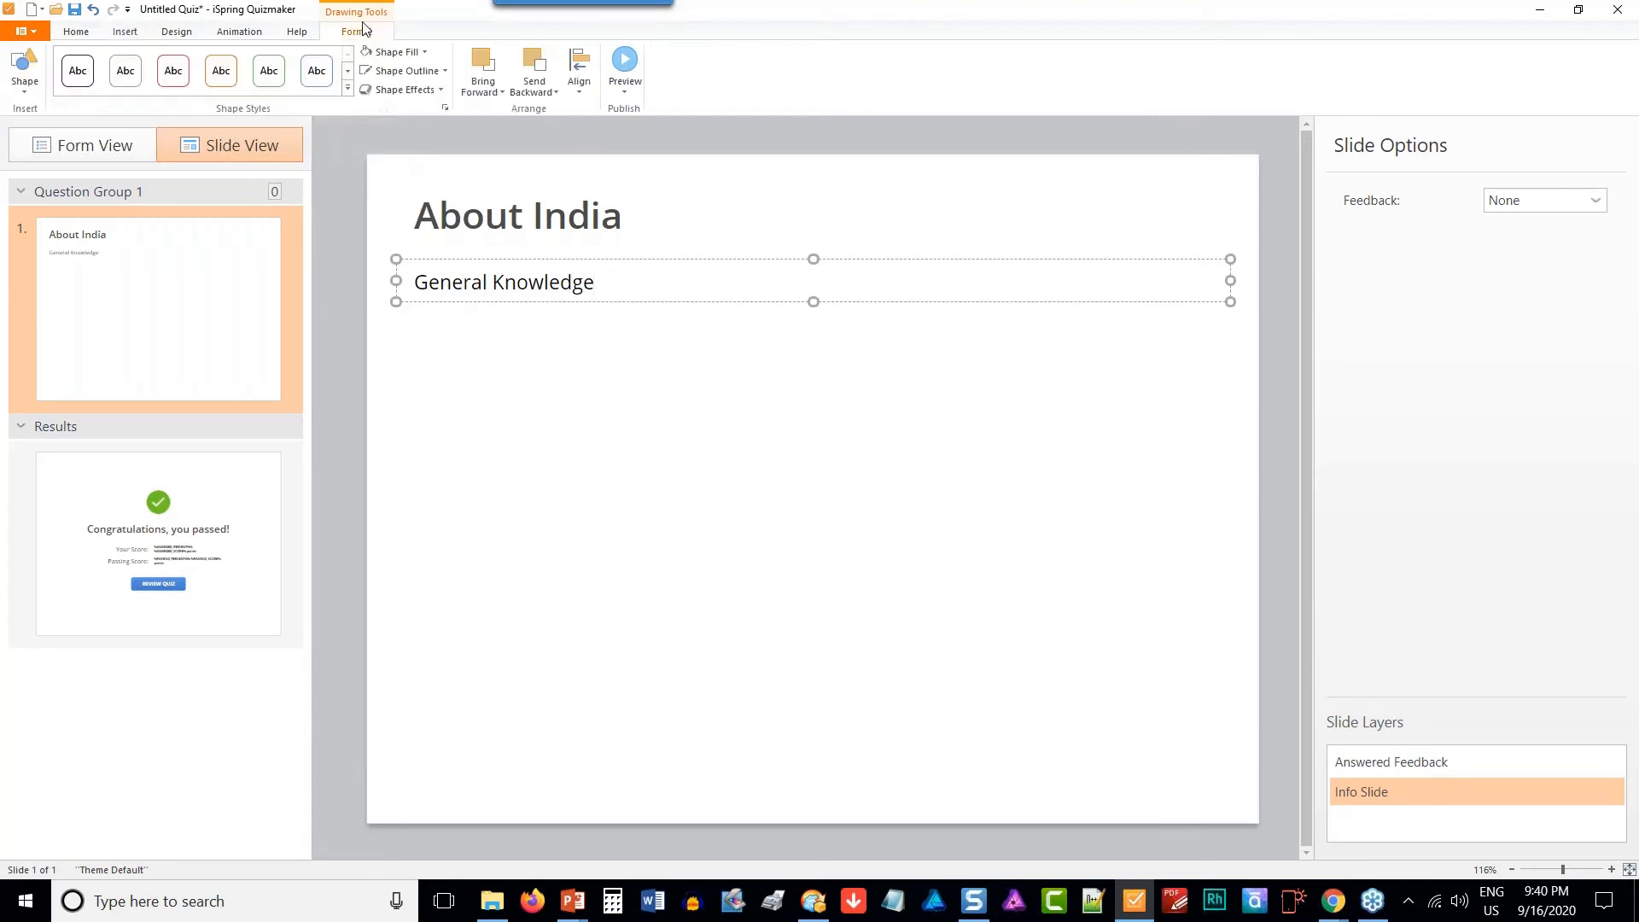
left_click(550, 480)
right_click(462, 403)
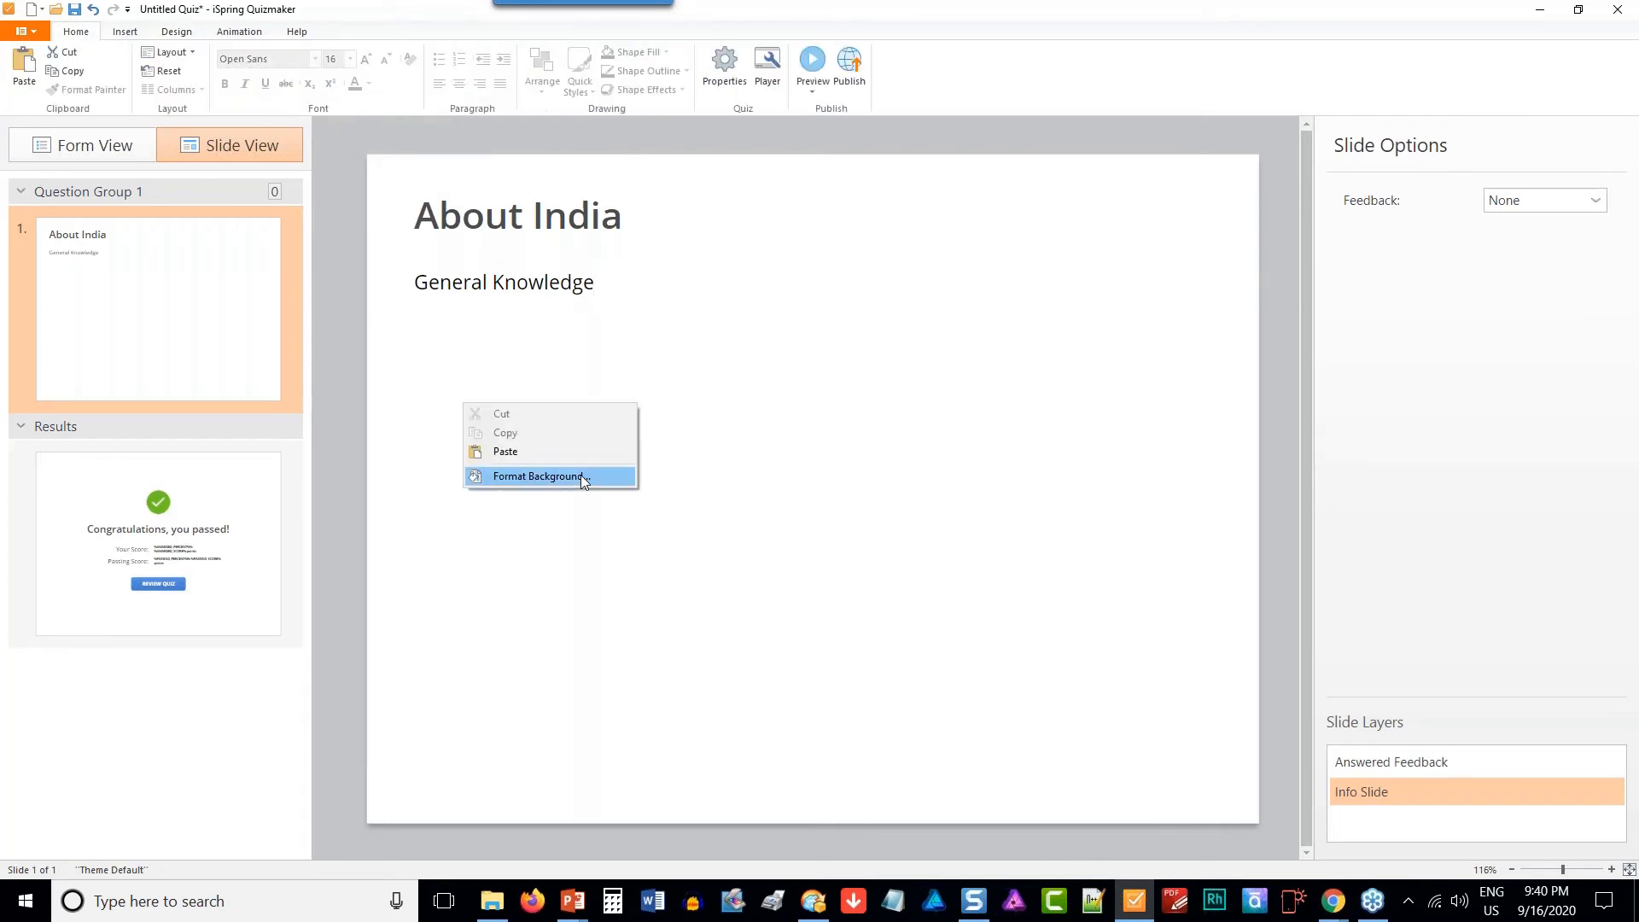
left_click(582, 478)
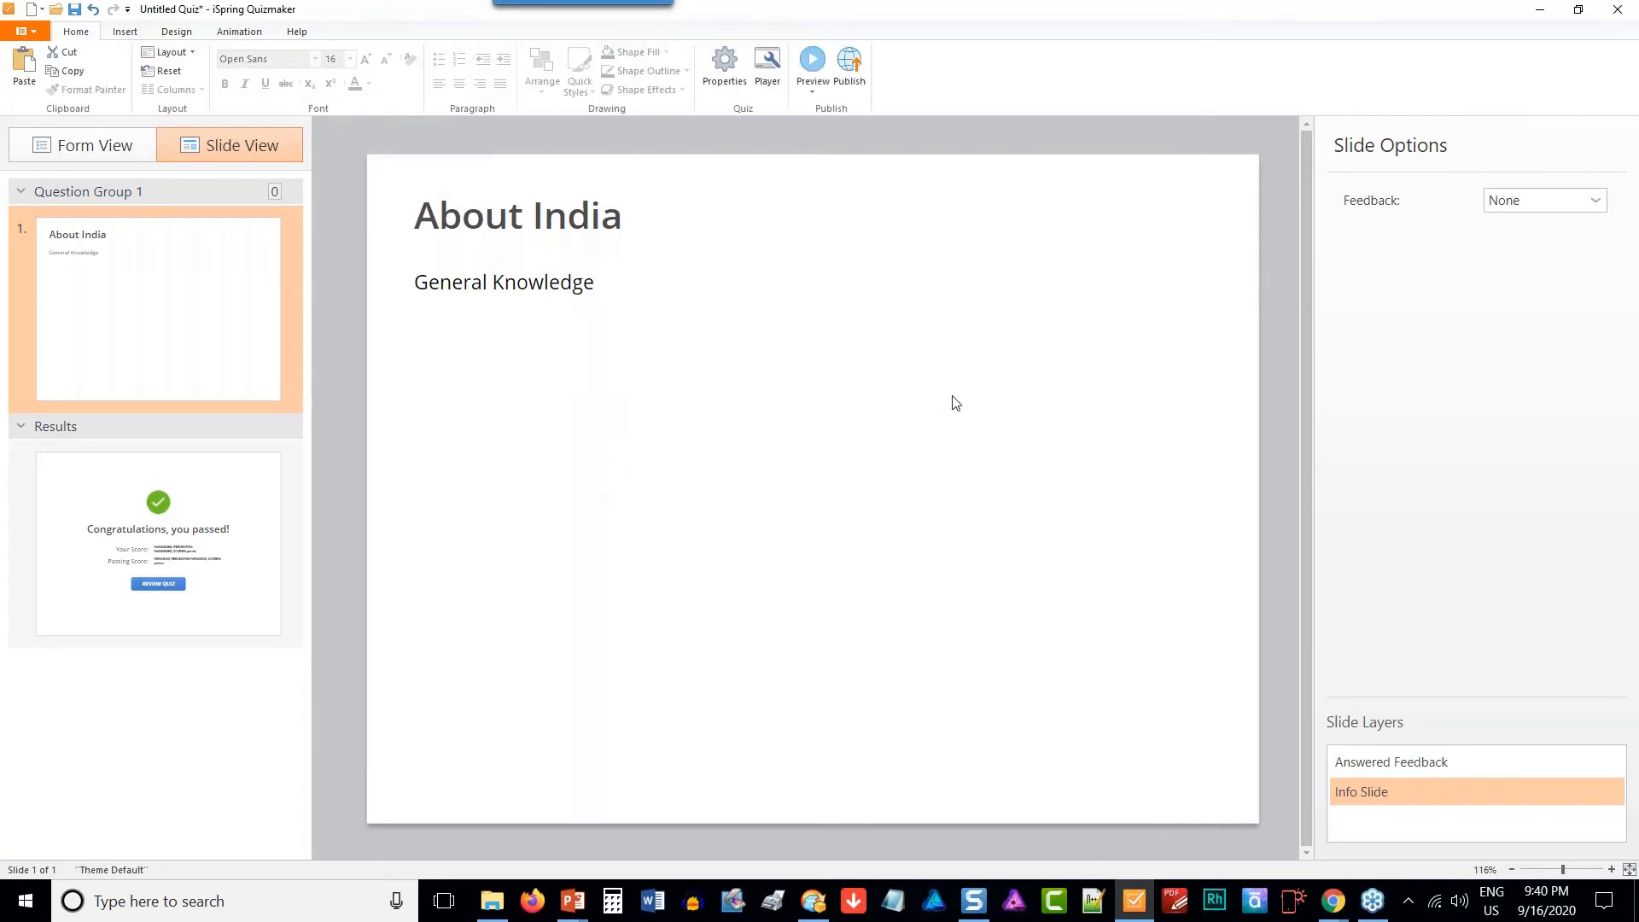
right_click(1039, 376)
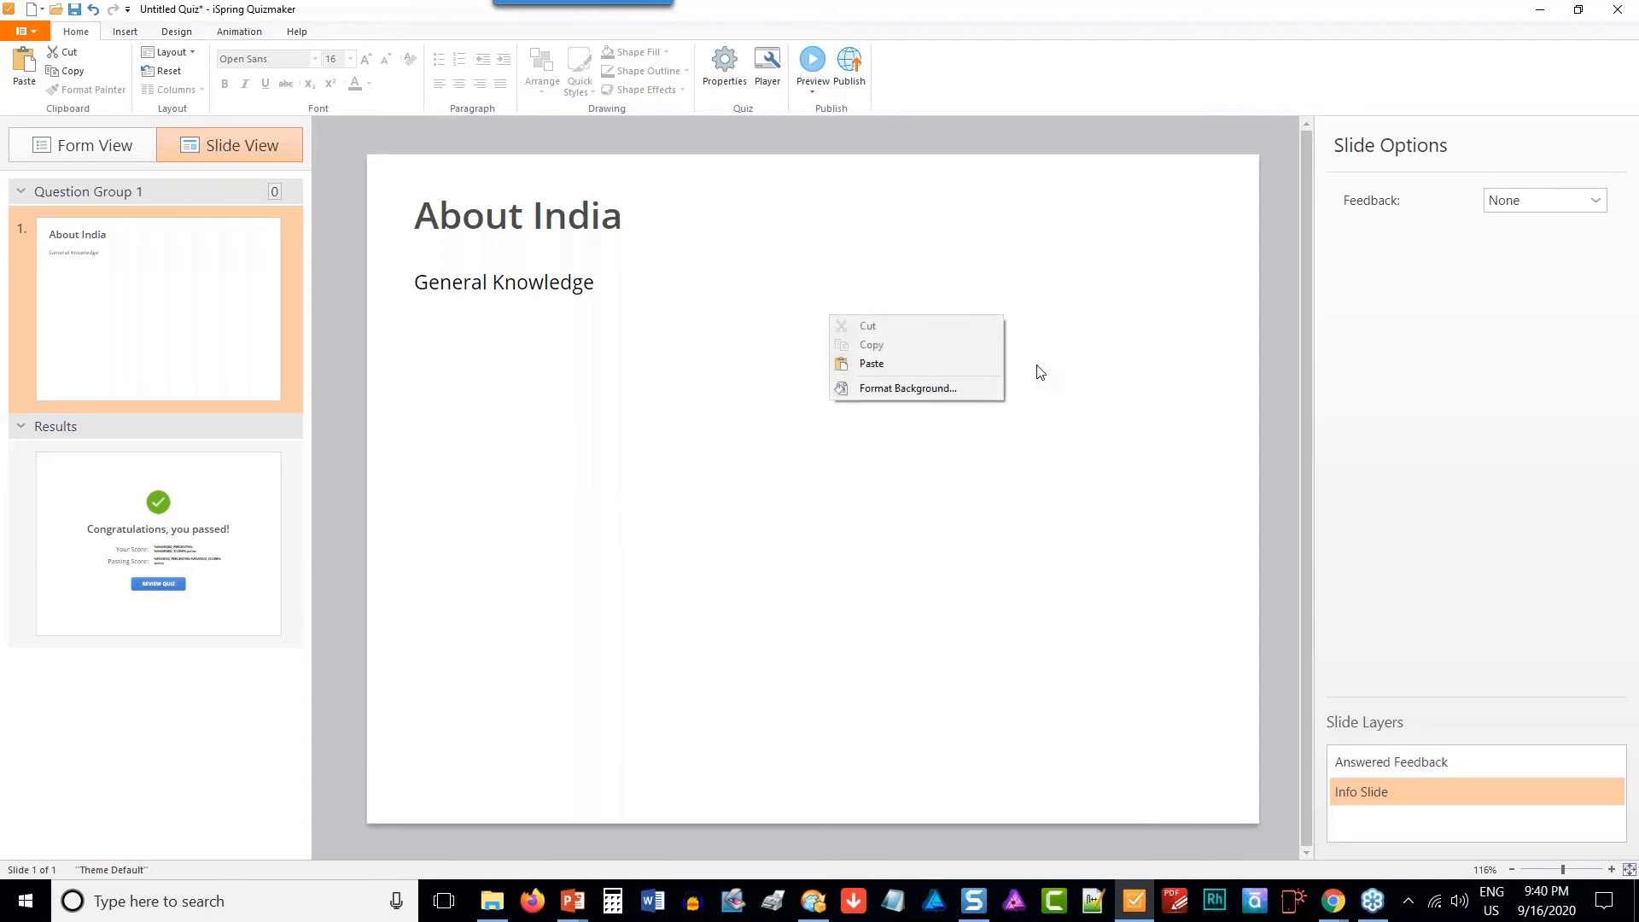
left_click(972, 397)
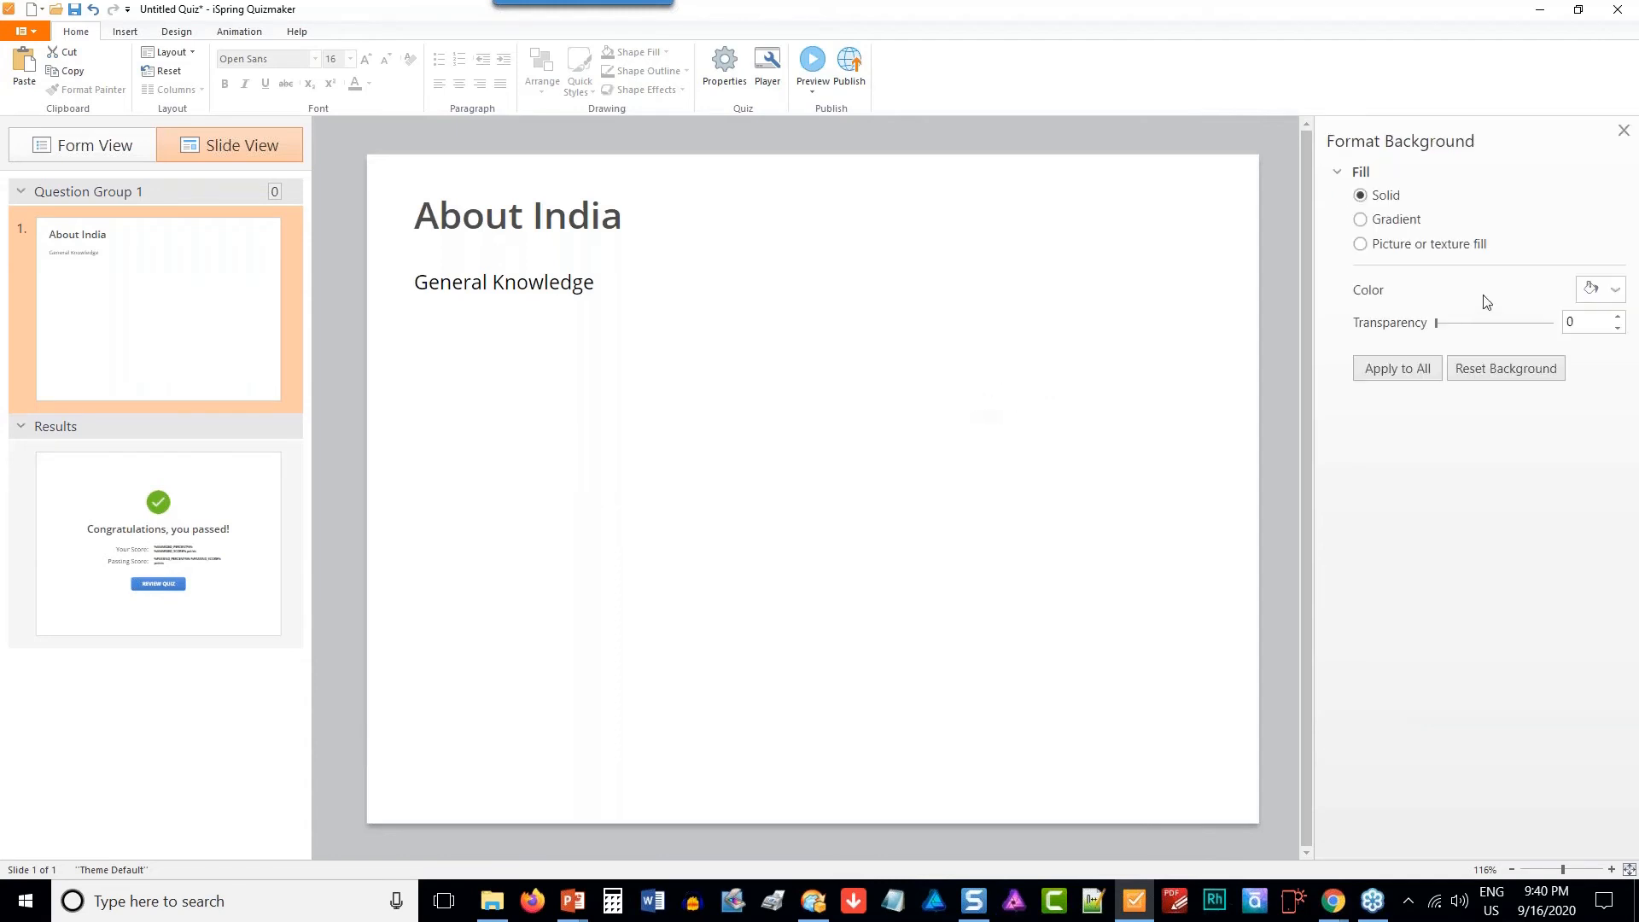
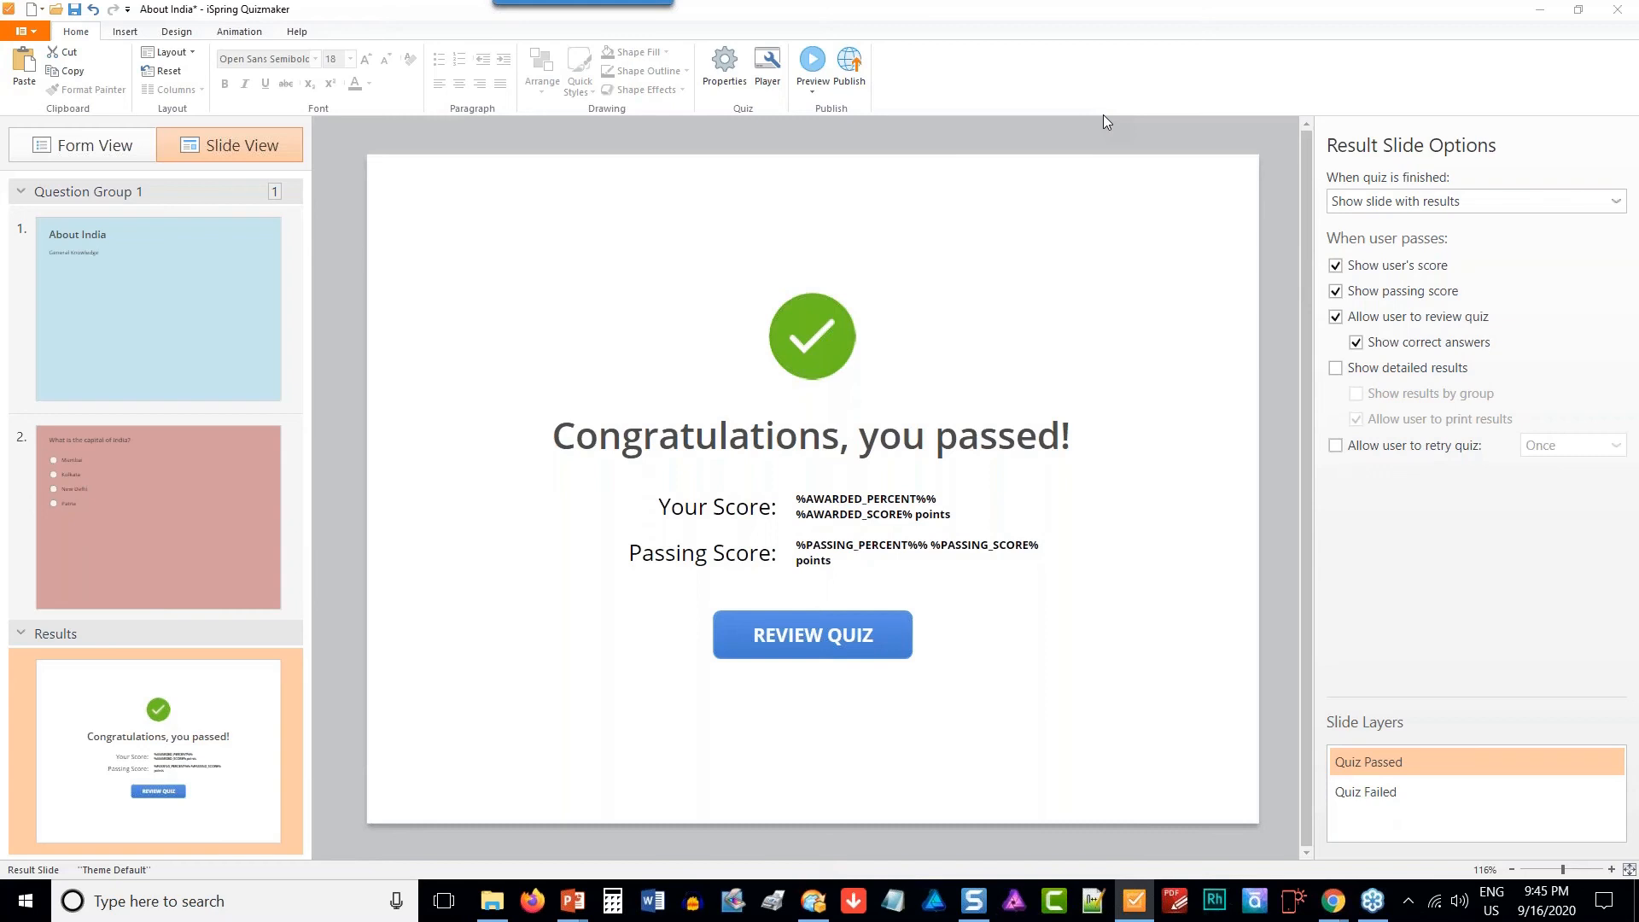
- Preview the quiz in the Tablet layout through to the capital of India question, and in the Smartphone layout
left_click(813, 62)
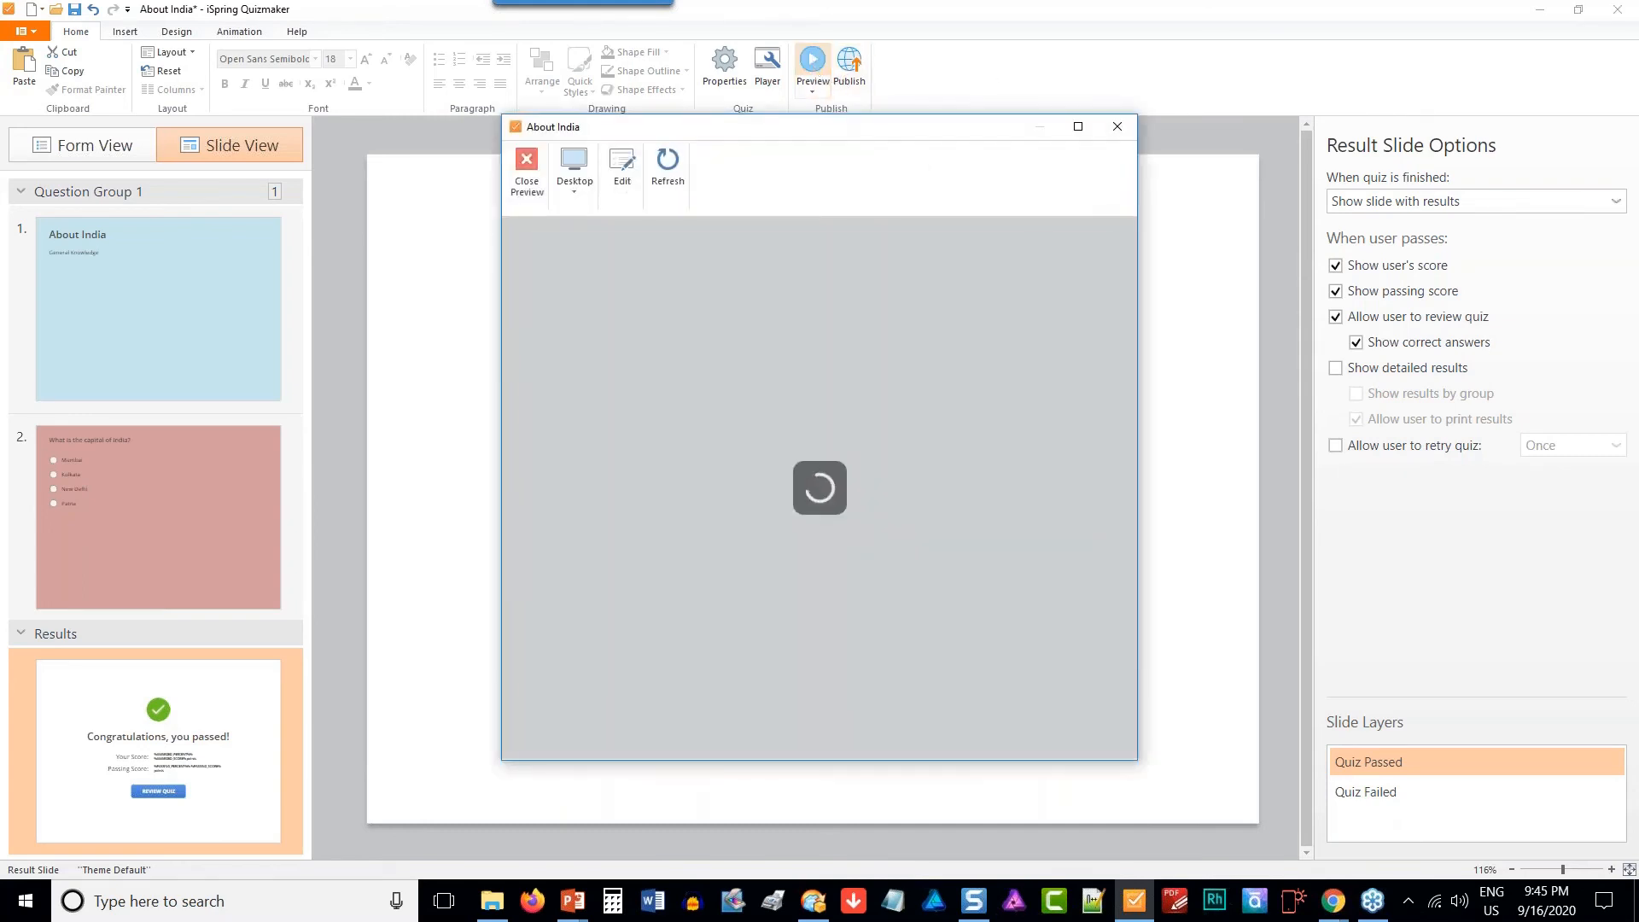
left_click(581, 192)
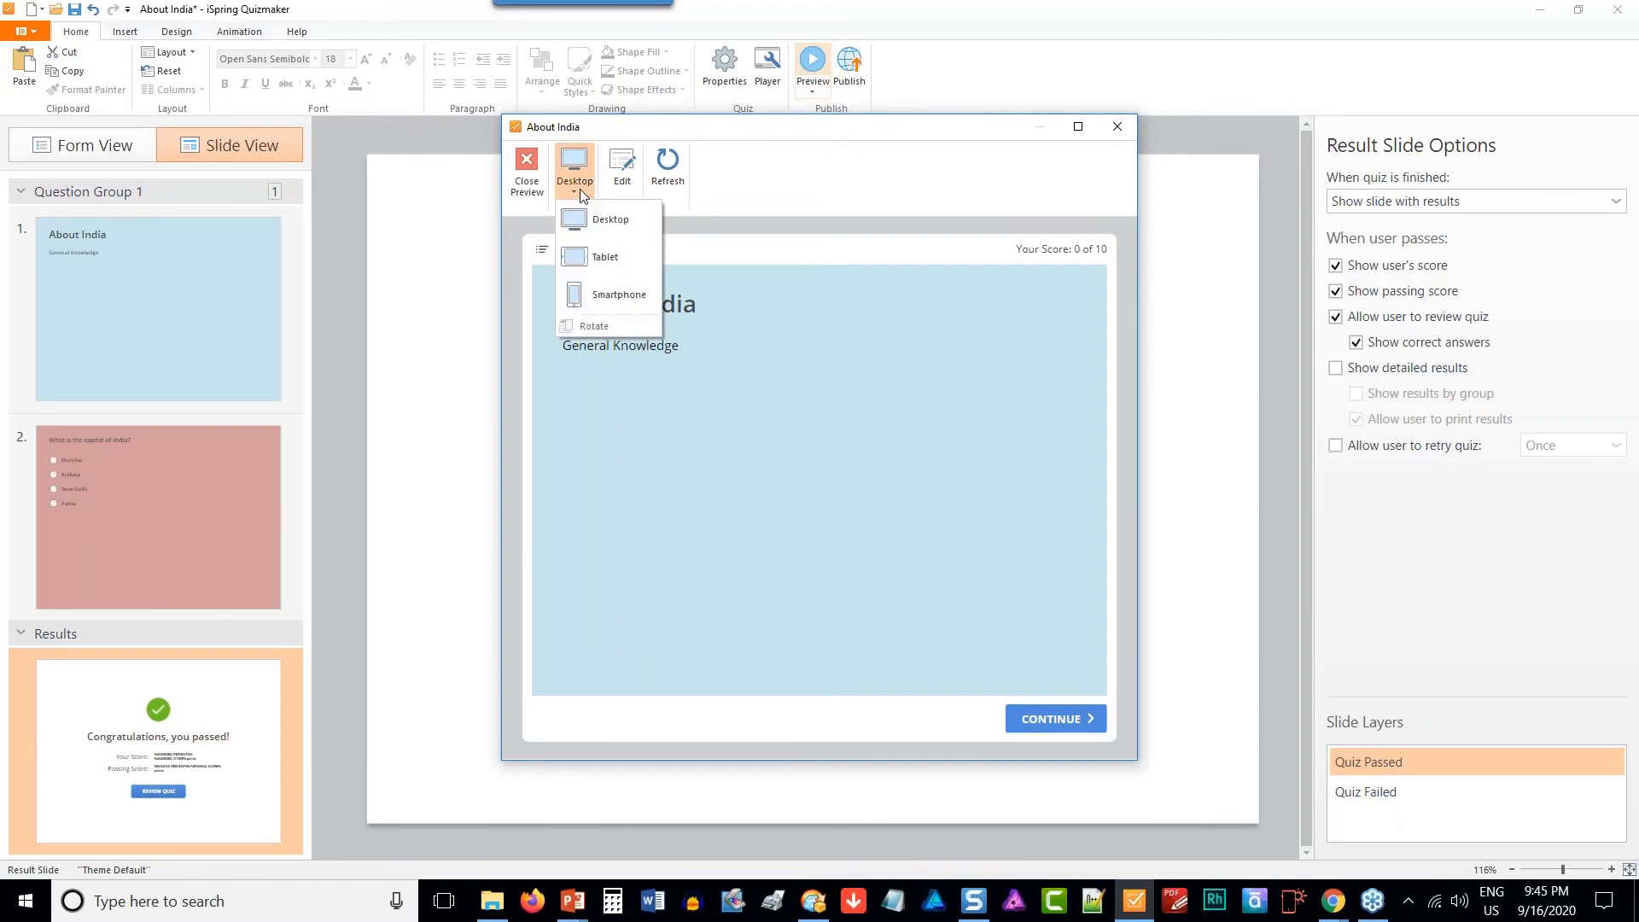
left_click(610, 258)
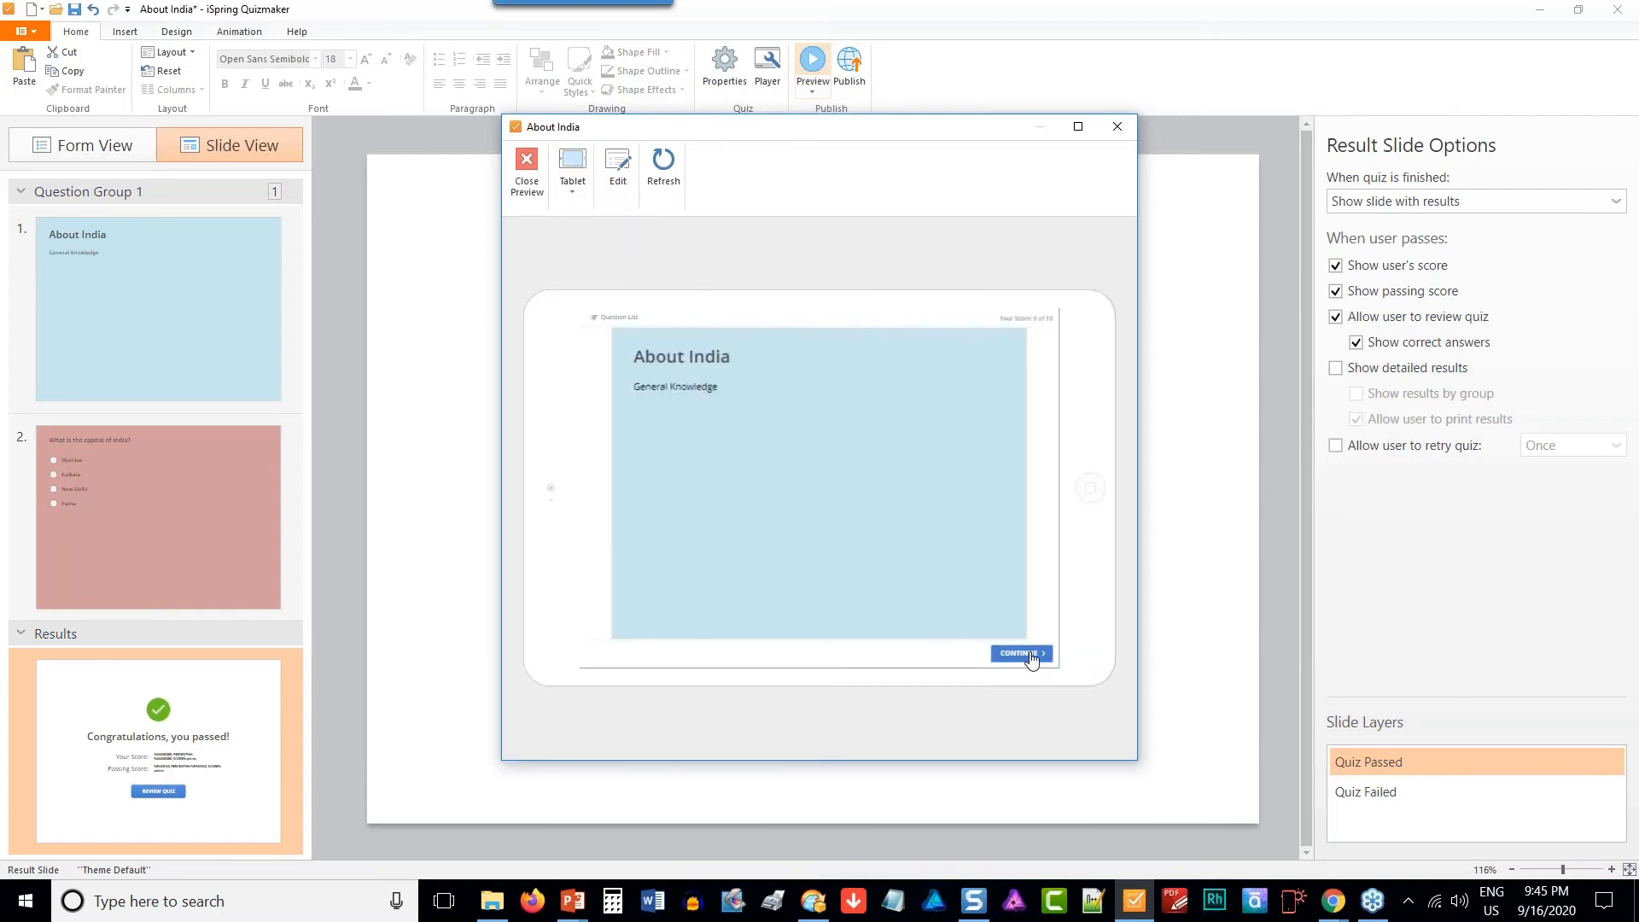
left_click(1031, 656)
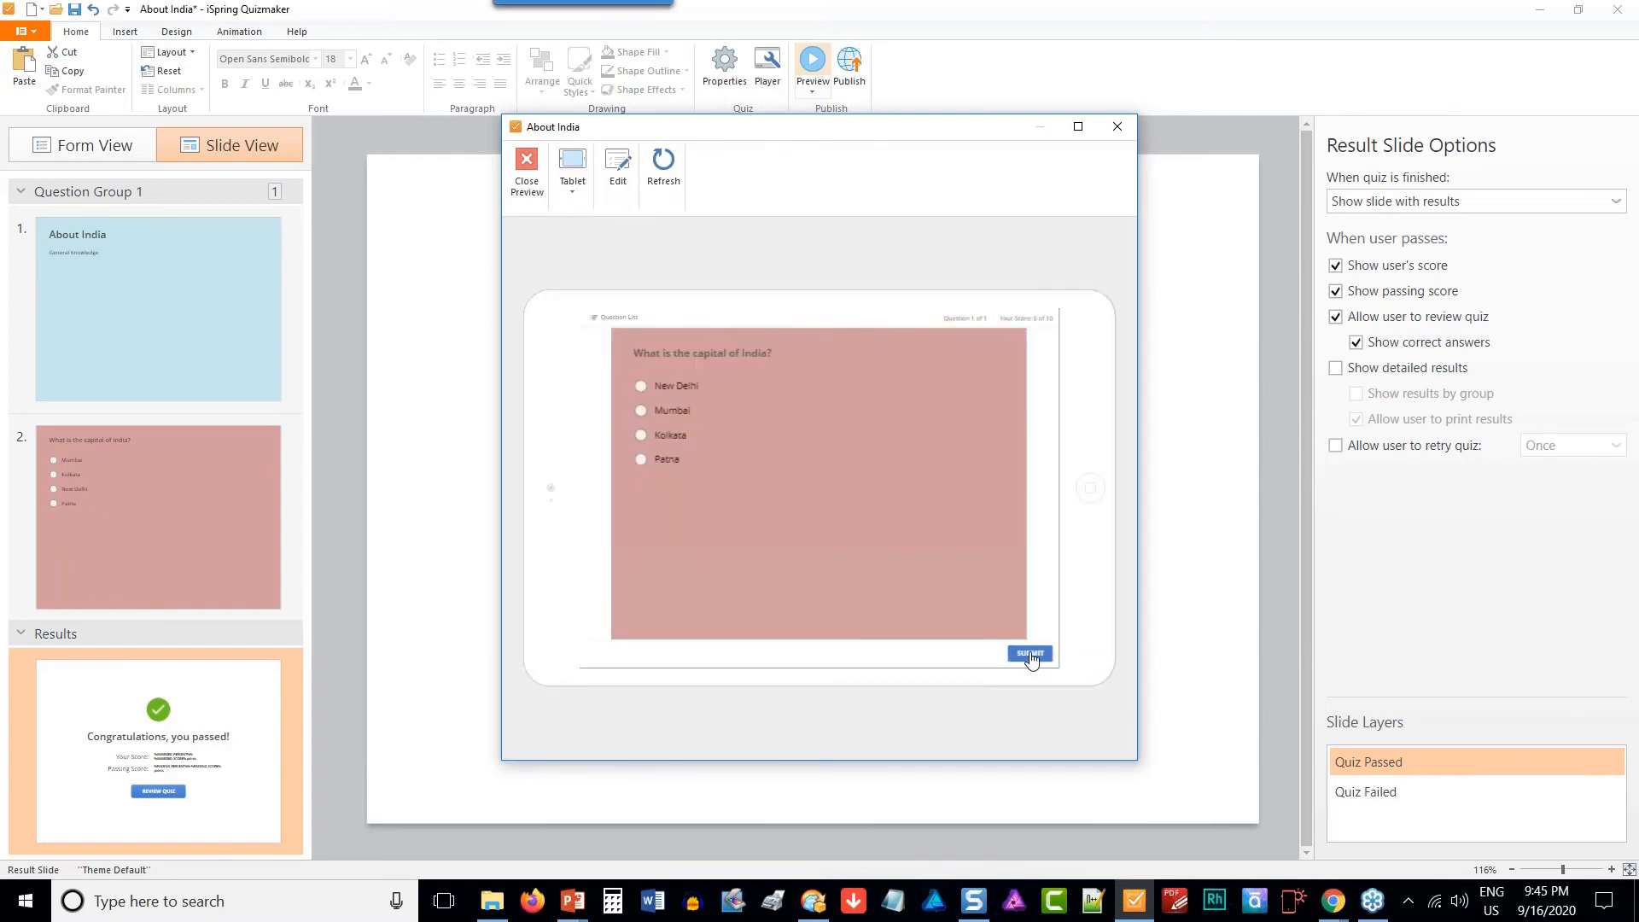
left_click(580, 188)
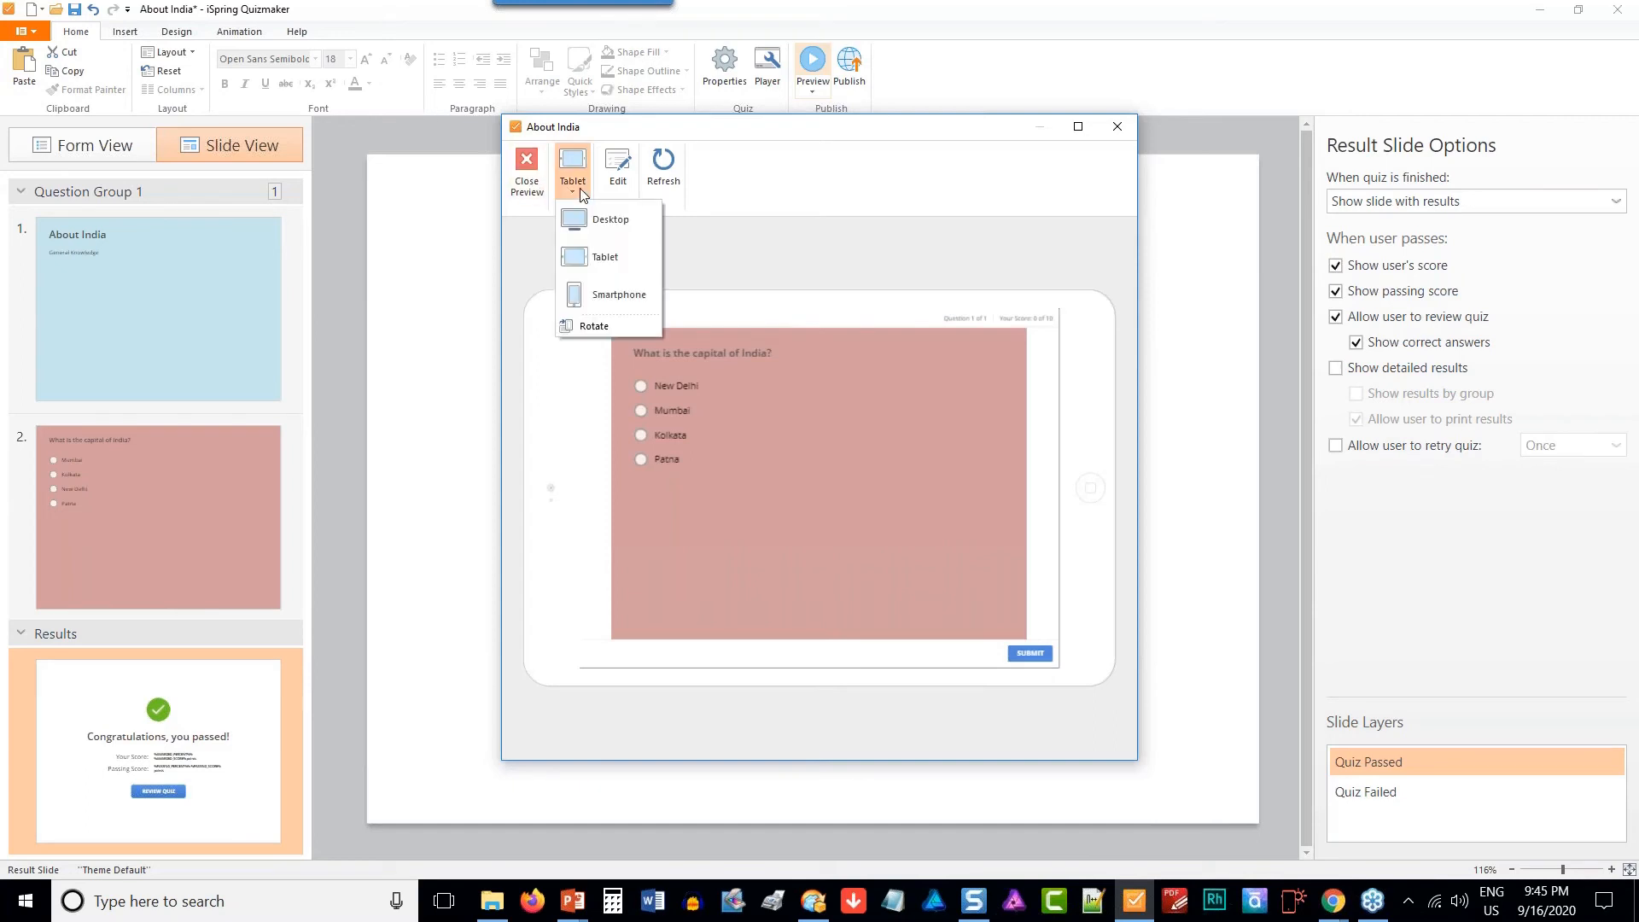
left_click(607, 290)
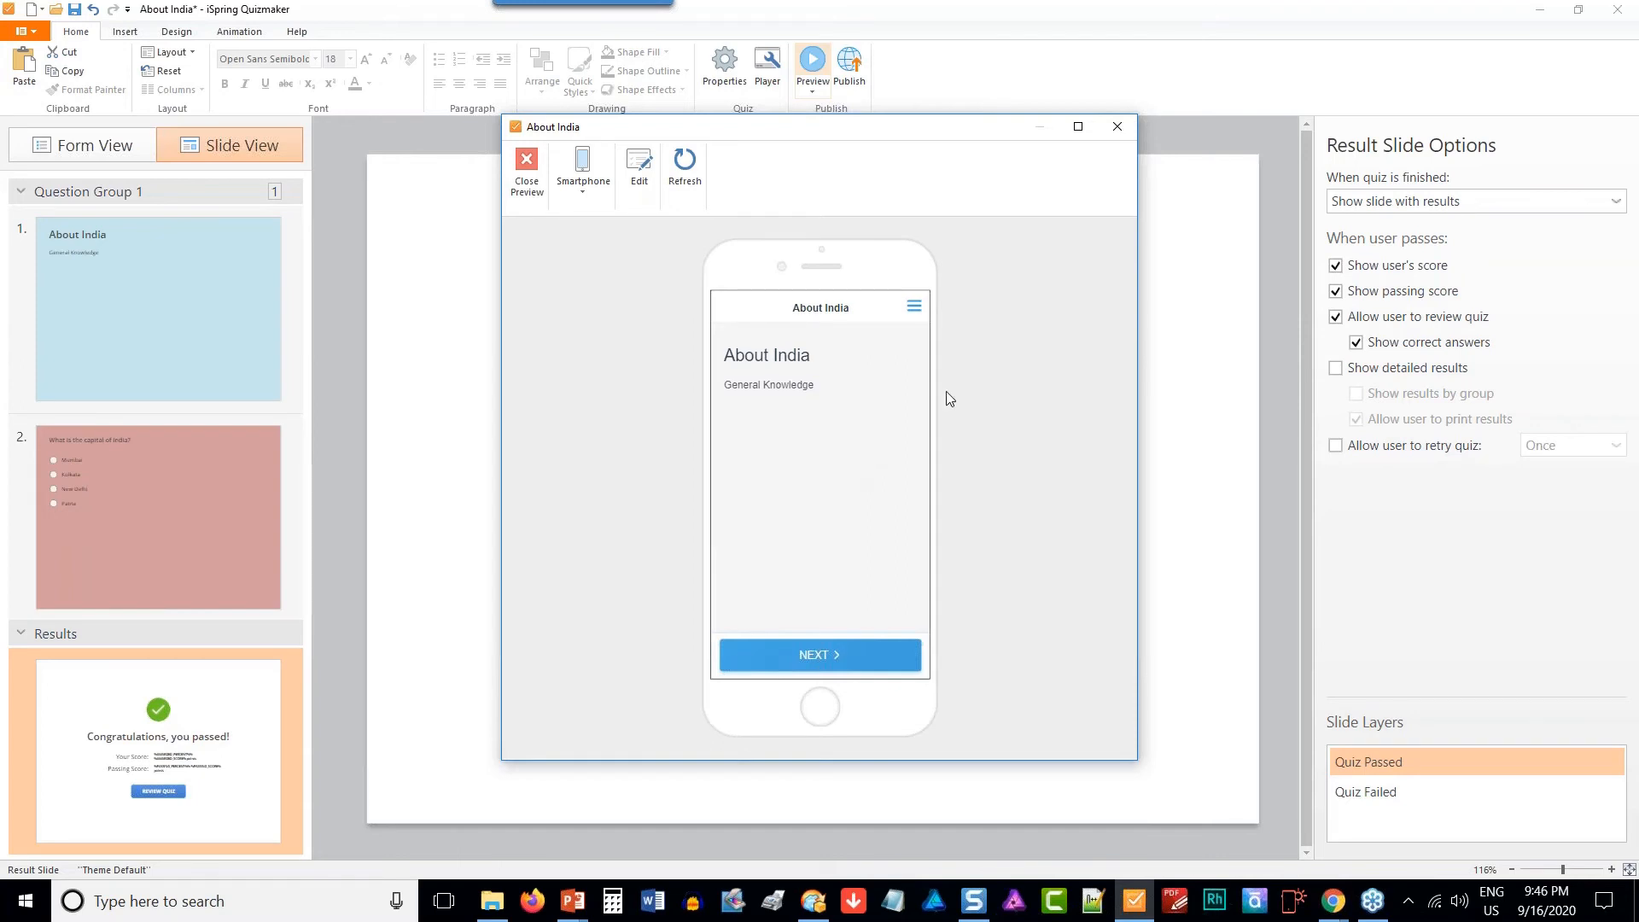
left_click(528, 193)
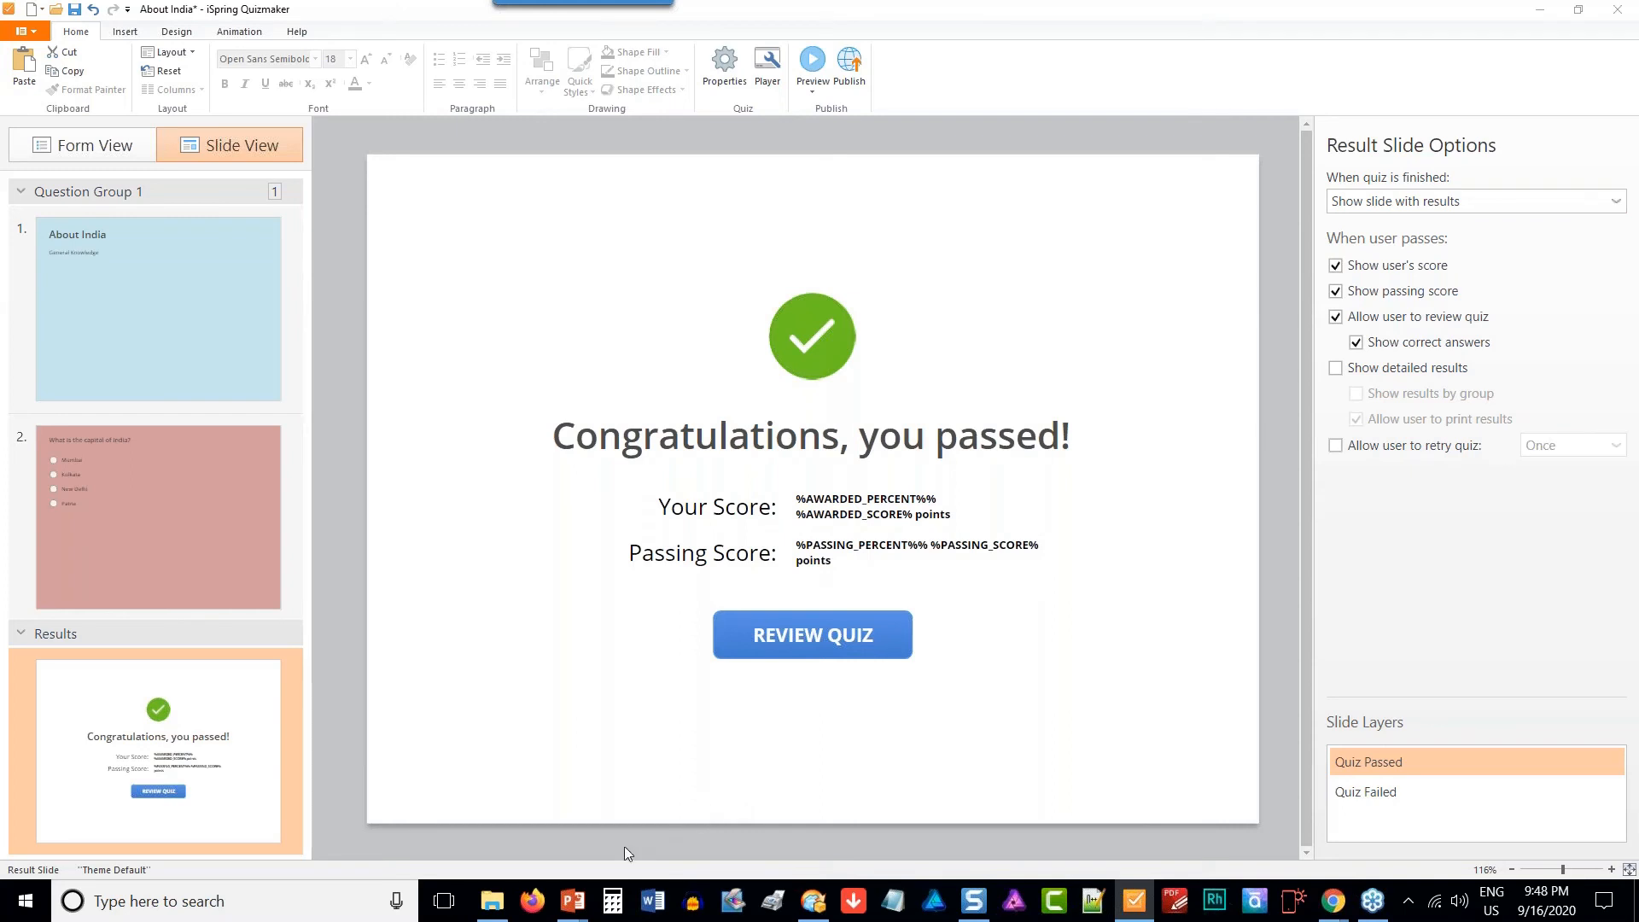
- Close the "About India" quiz without saving its changes
mouse_move(586, 903)
left_click(1618, 12)
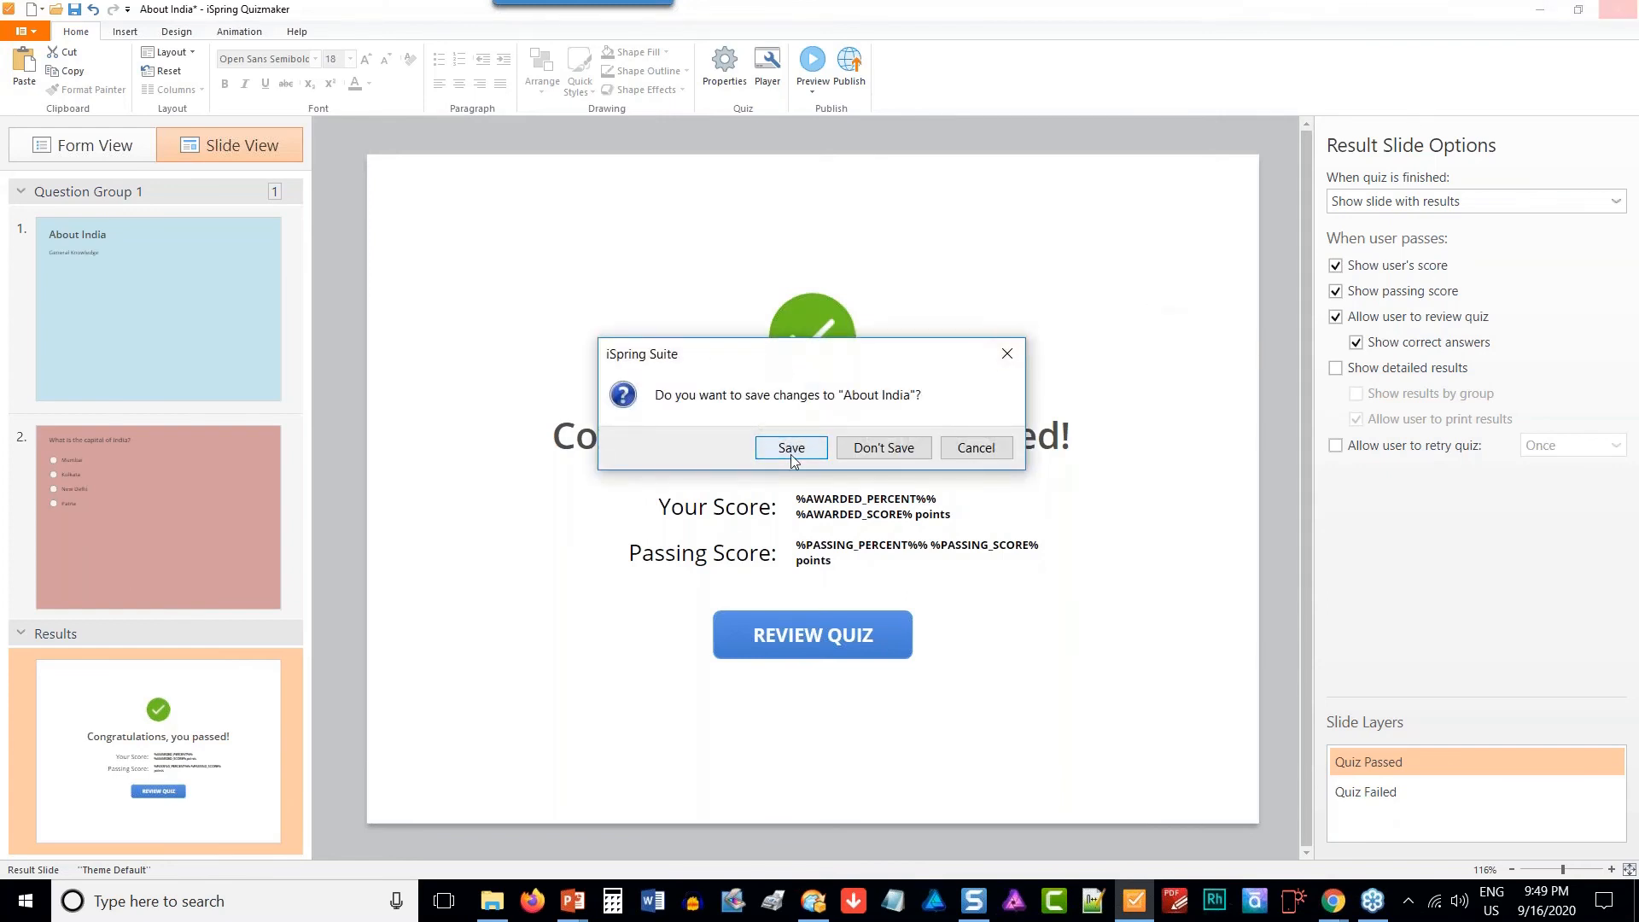
left_click(1006, 355)
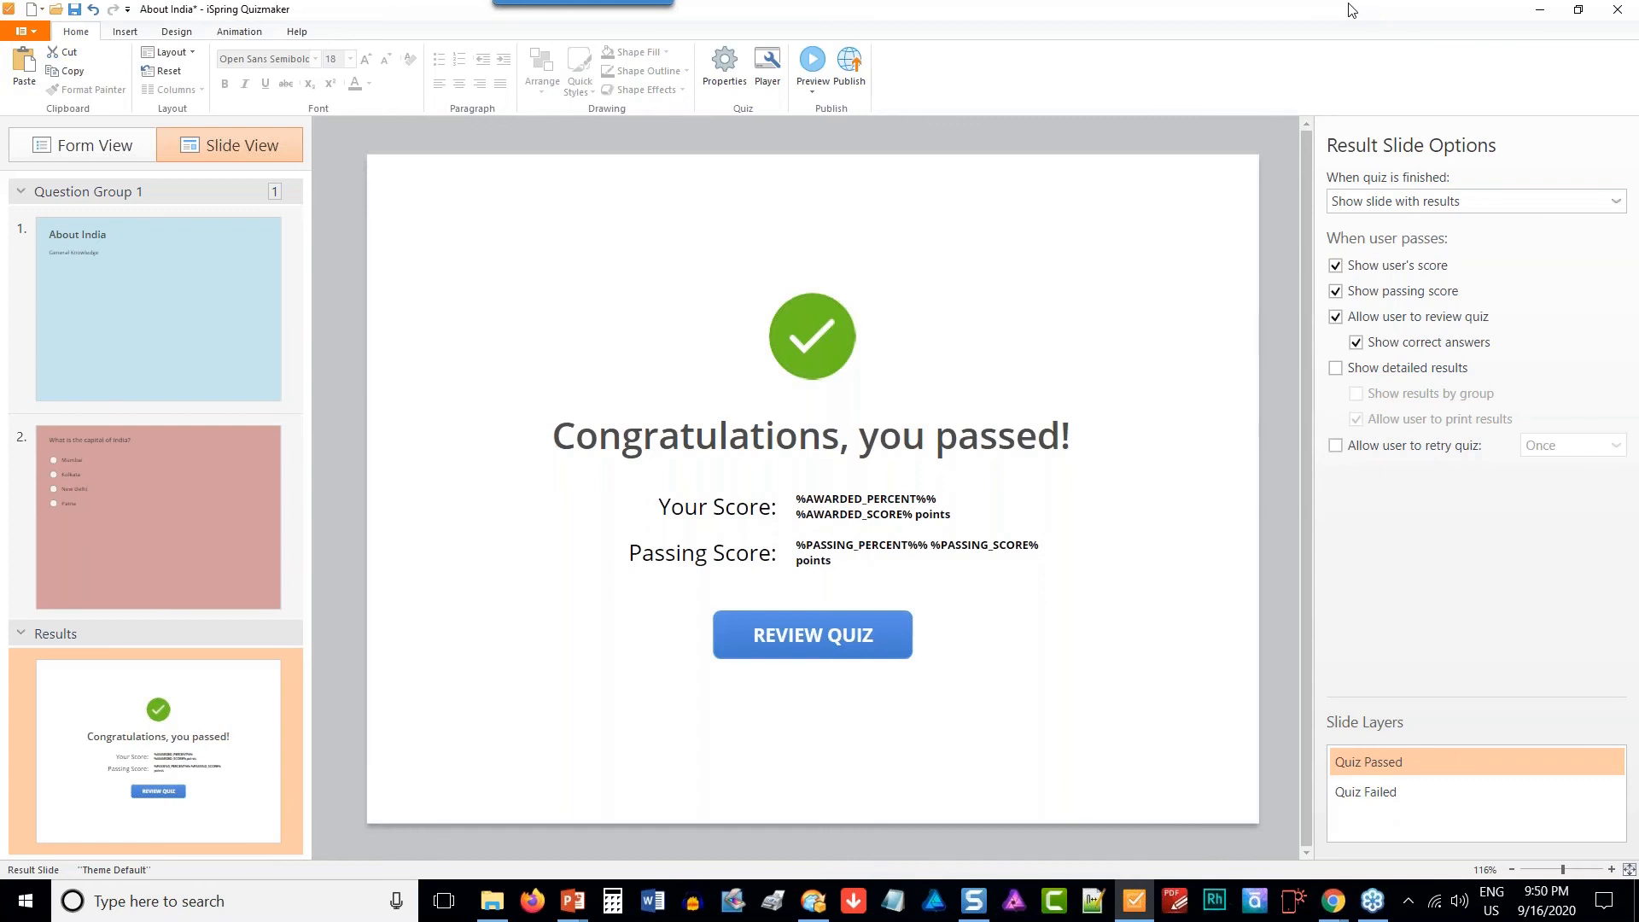
left_click(1619, 10)
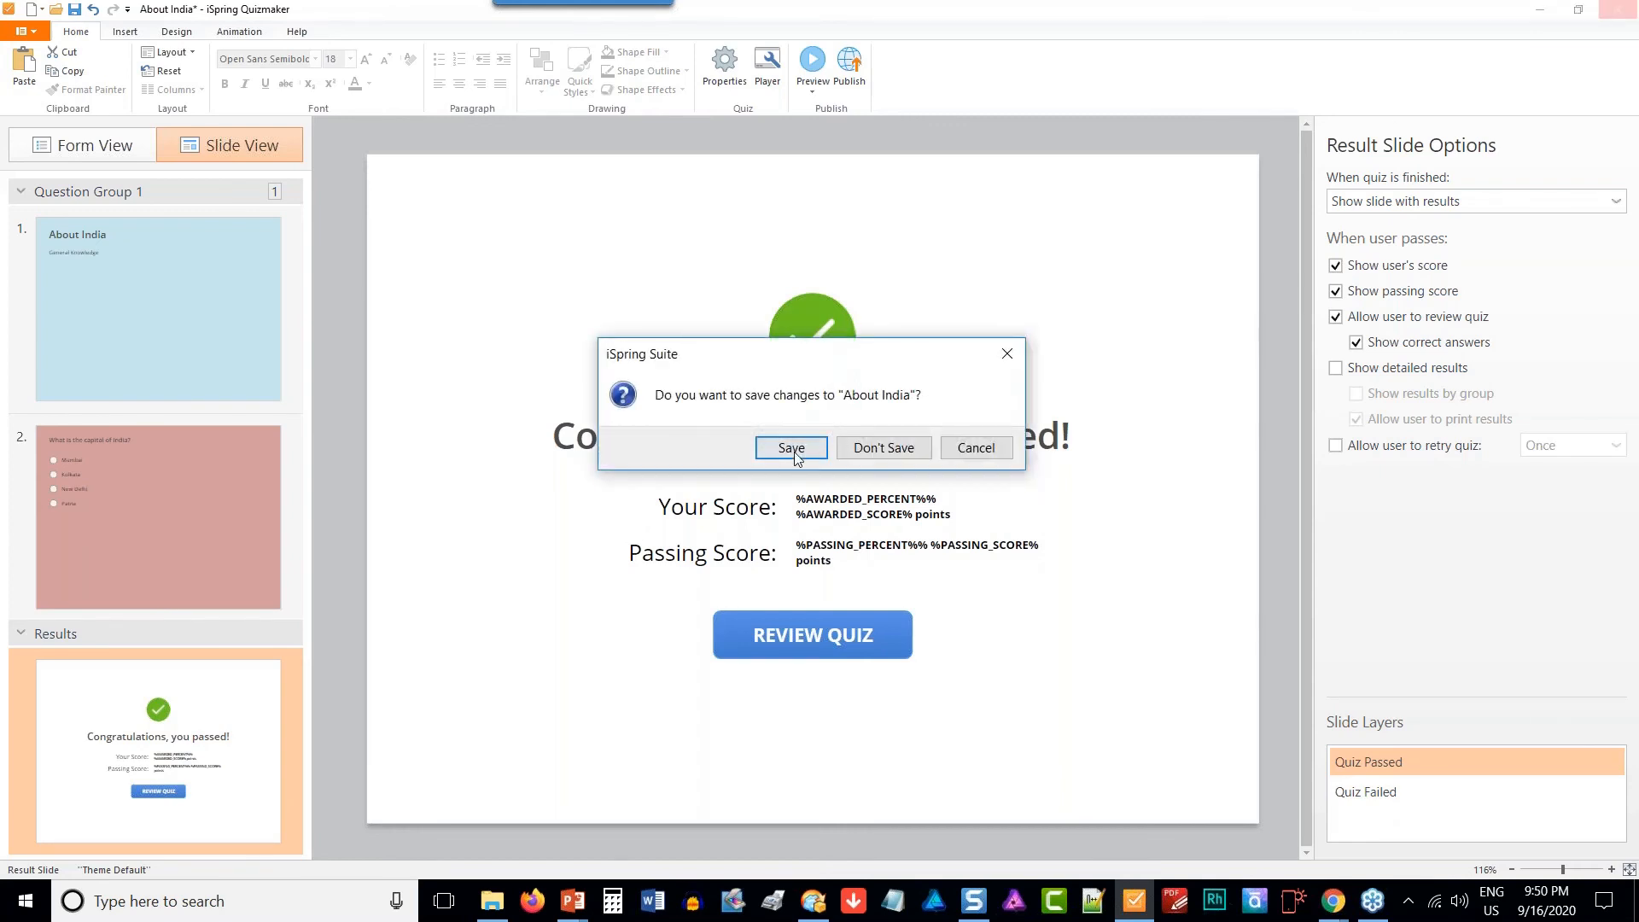
left_click(858, 457)
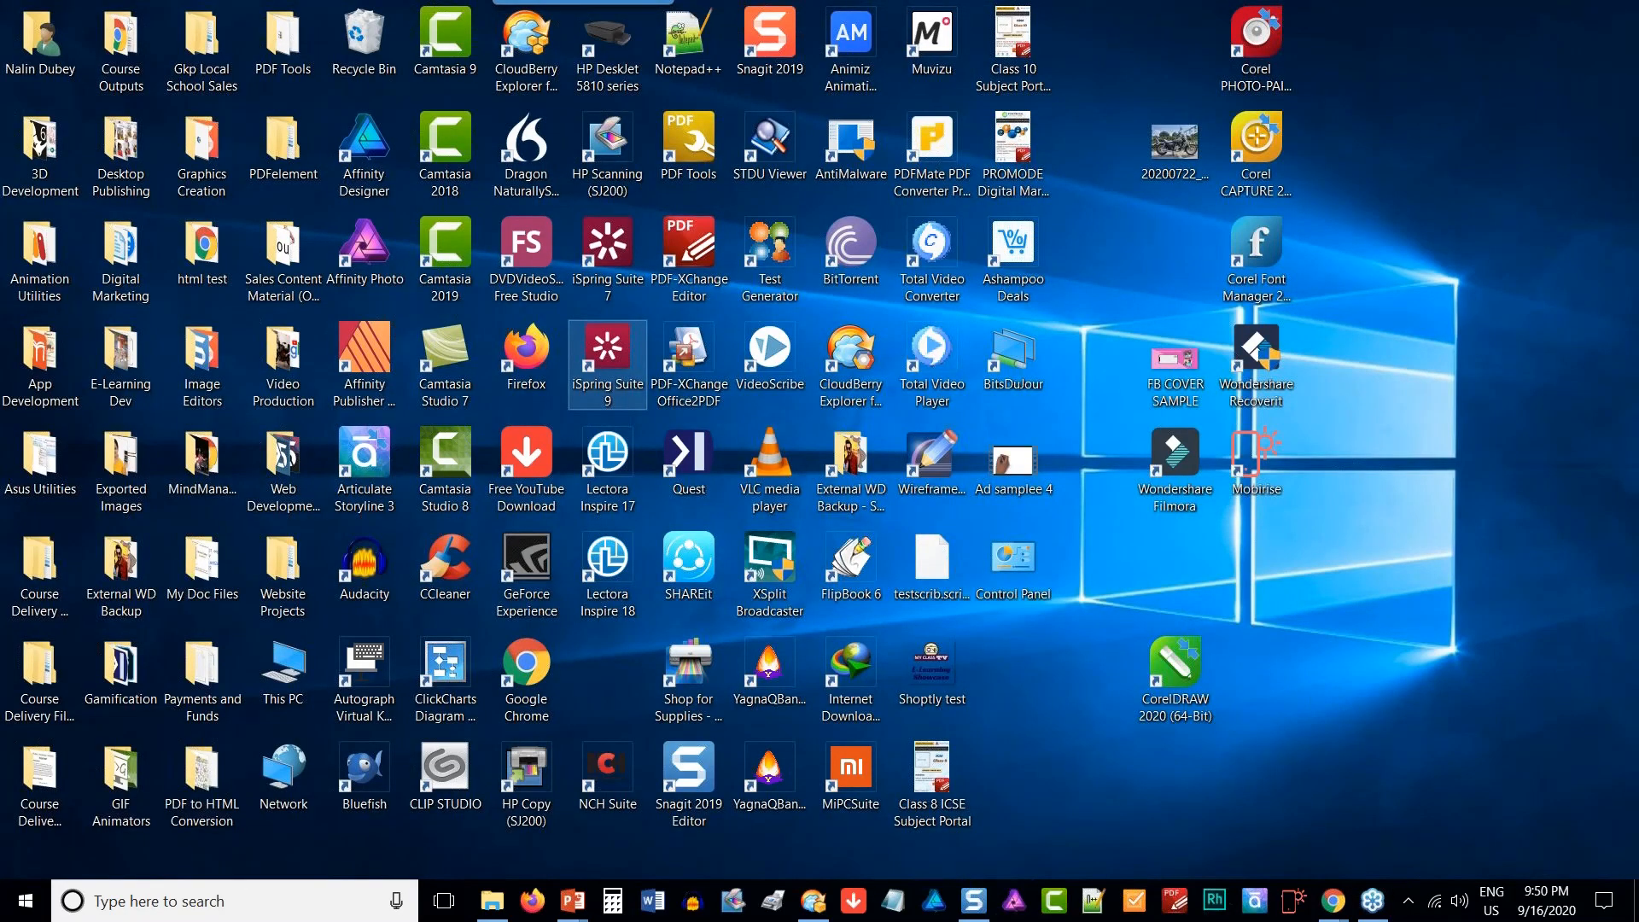
- Launch iSpring Suite 9 from the desktop and start a new interaction
double_click(607, 350)
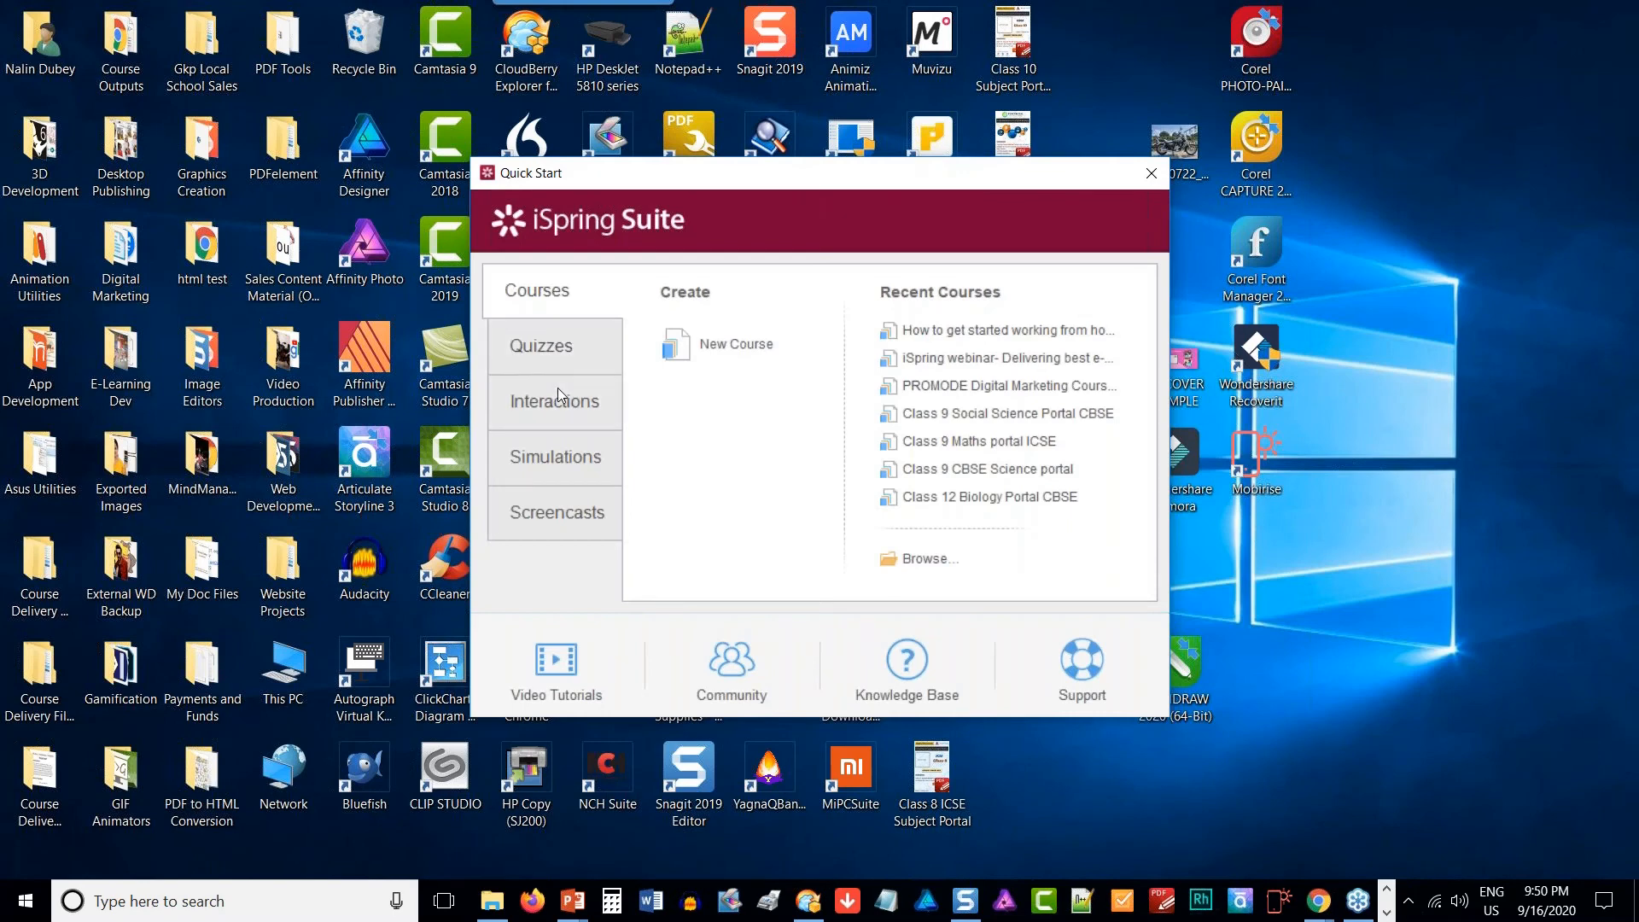
left_click(558, 389)
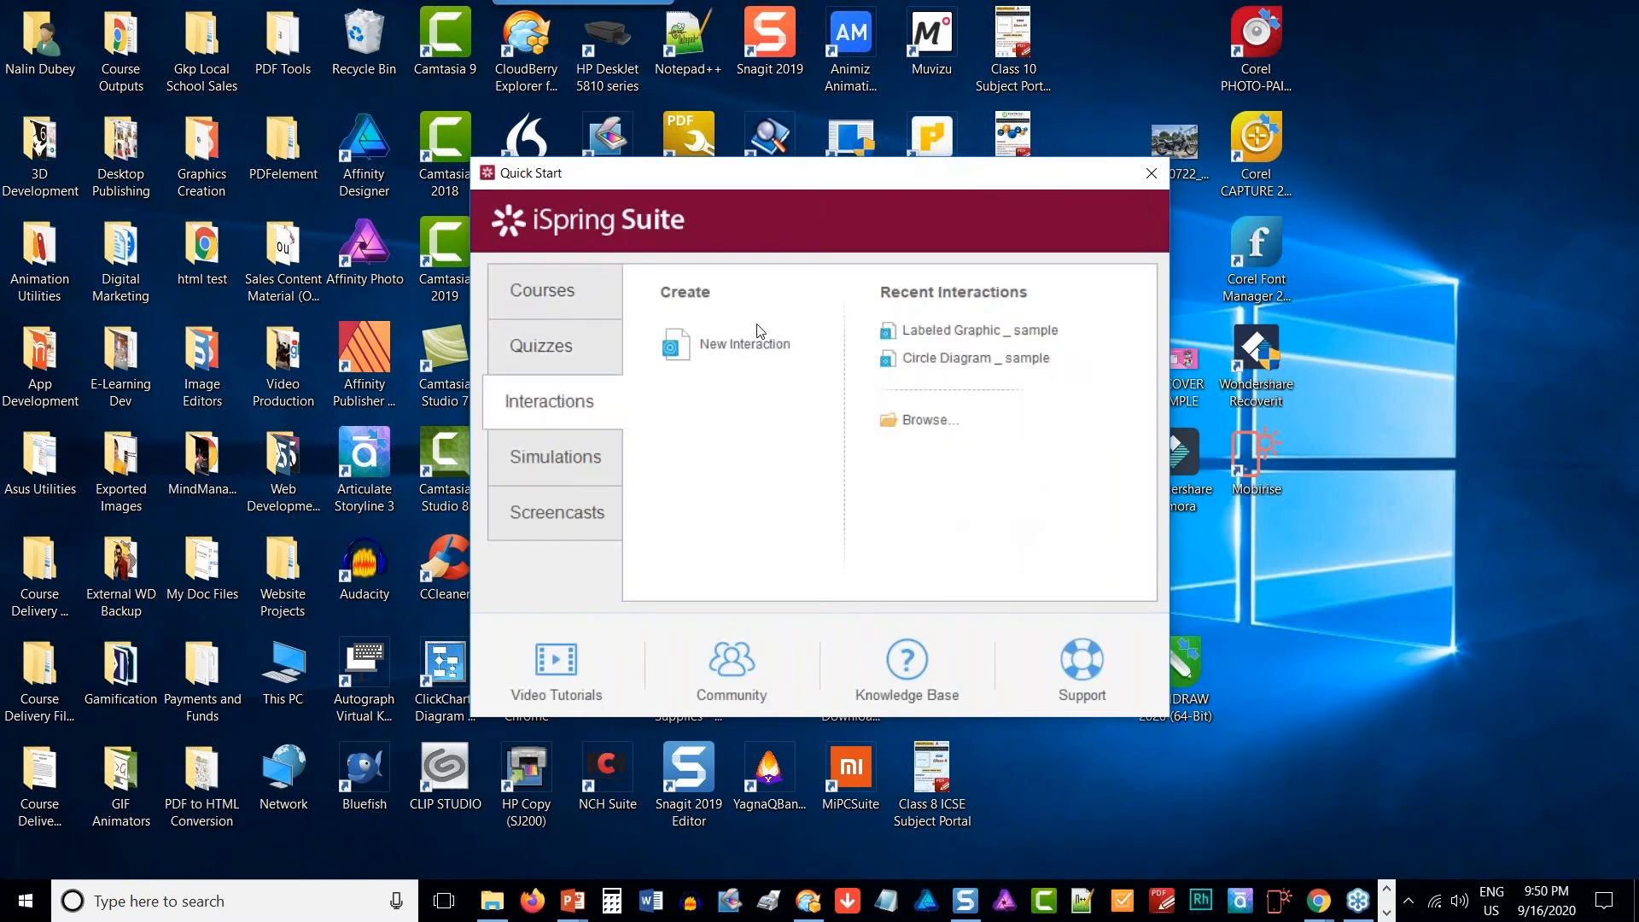
left_click(745, 344)
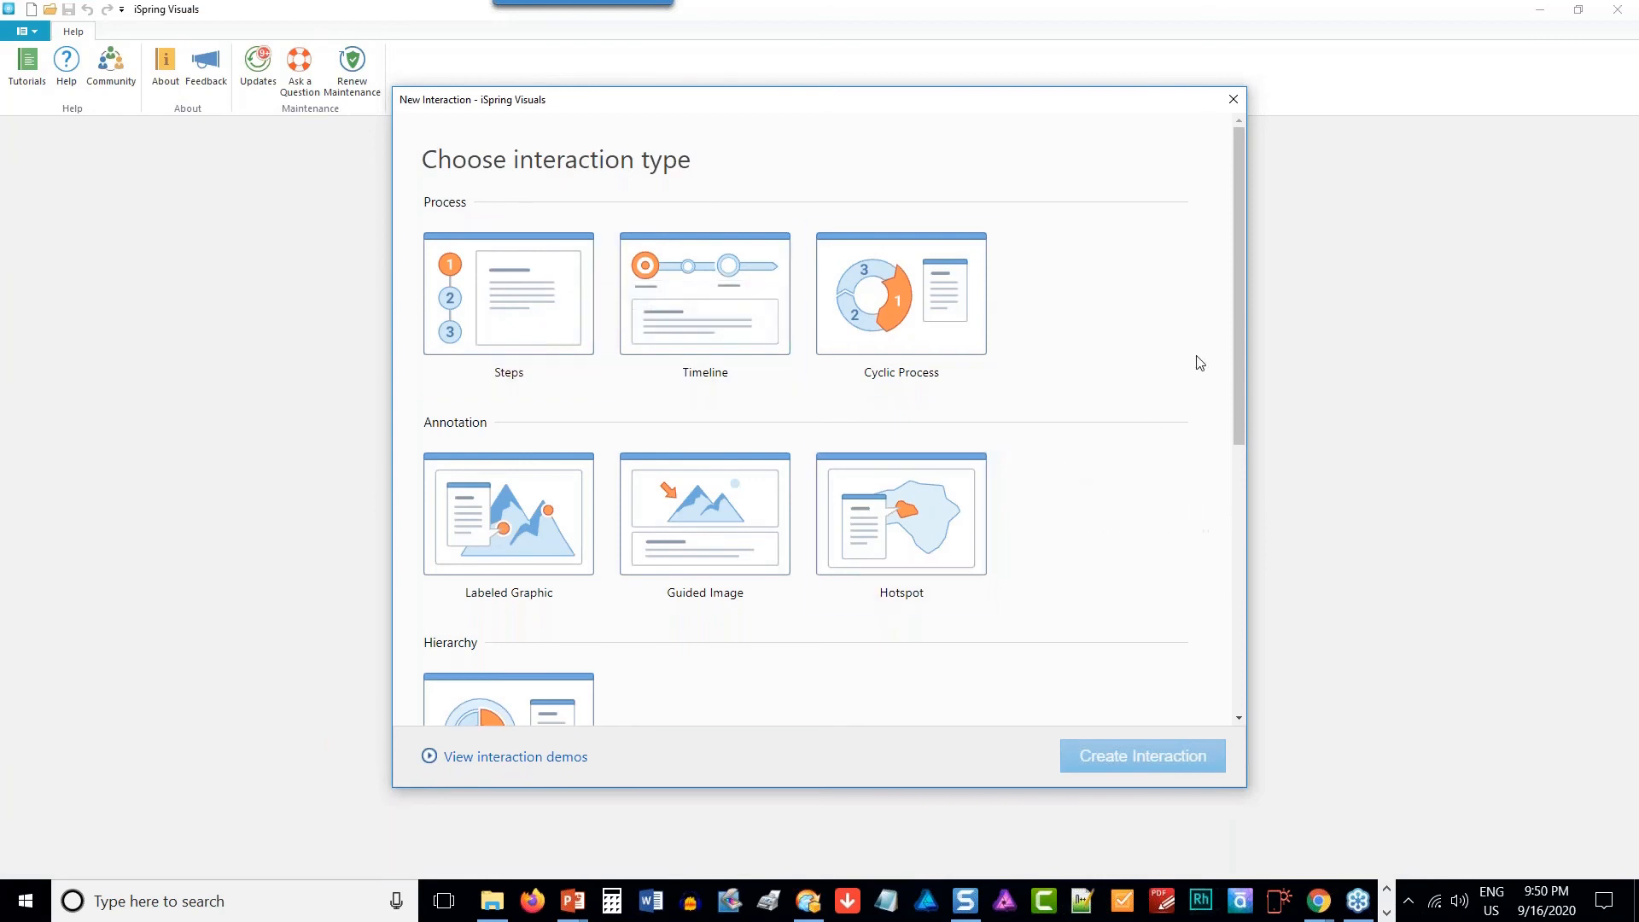
- Look through the available interaction types and create a Steps interaction from the Process group
left_click_drag(1236, 342, 1203, 666)
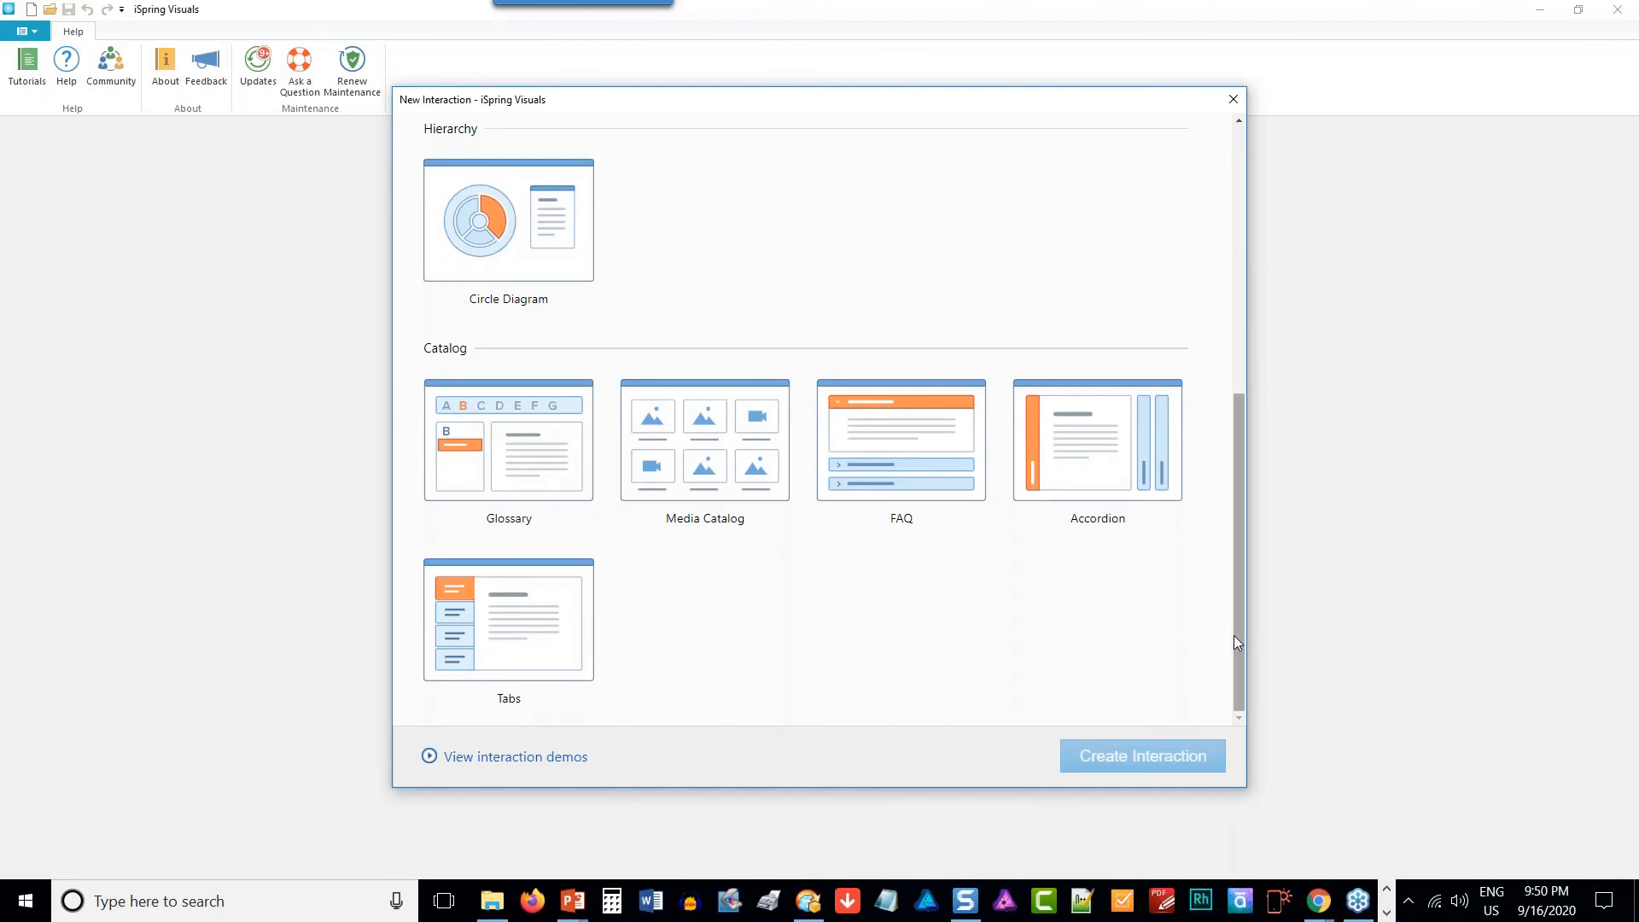
mouse_move(1234, 642)
left_mouse_down()
mouse_move(1230, 602)
mouse_move(1235, 665)
left_mouse_up()
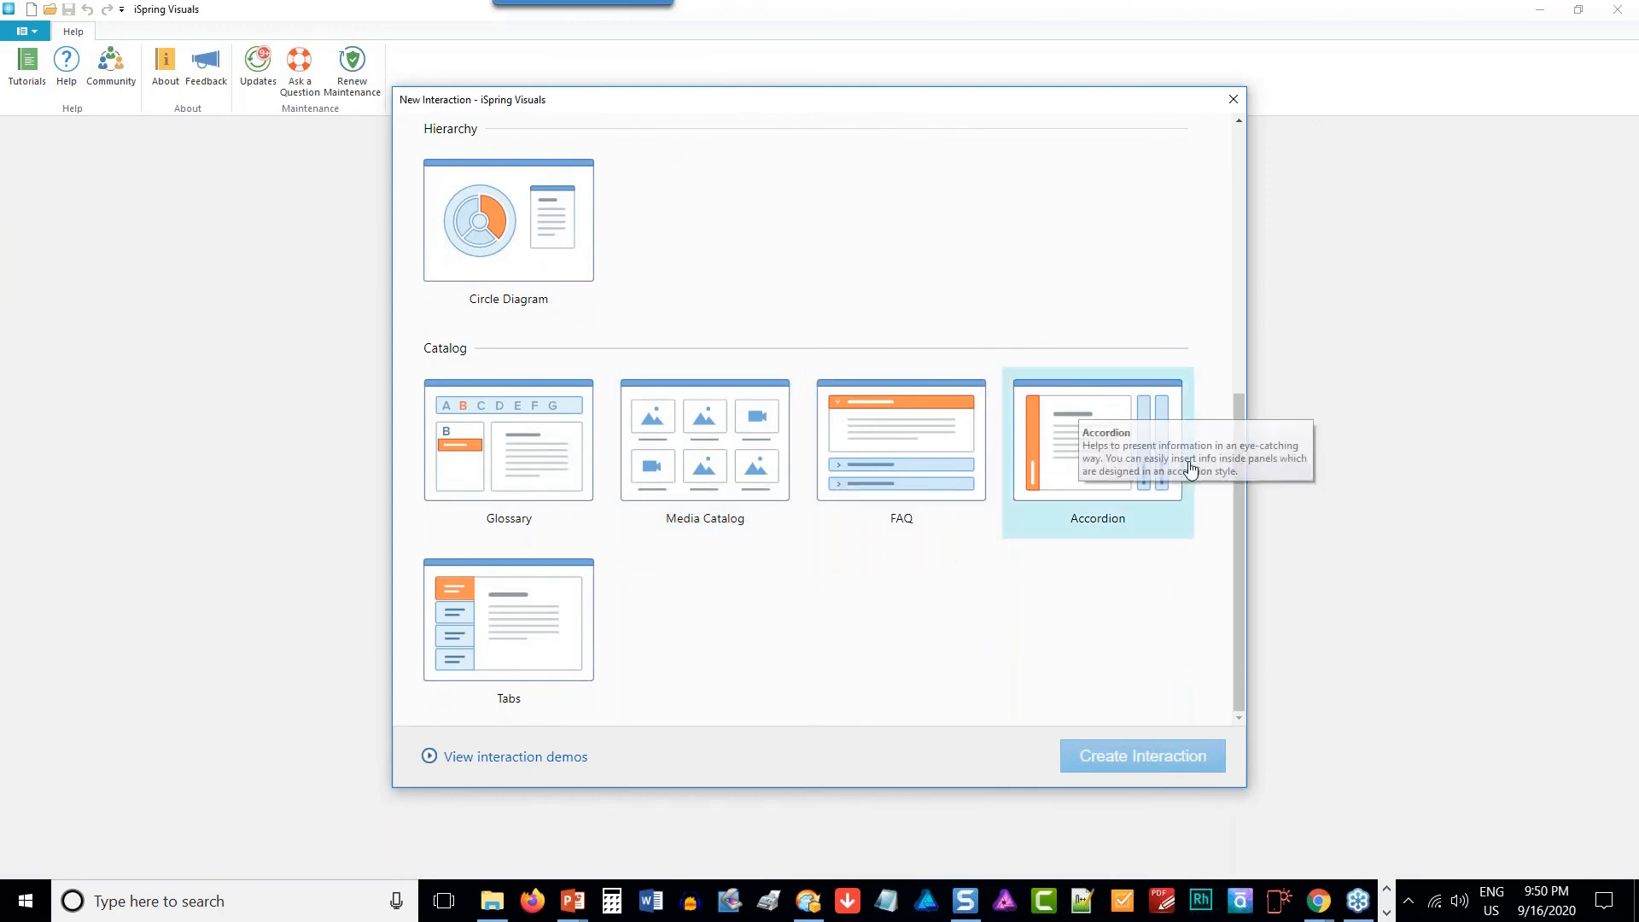
scroll(1236, 494, "up", 3)
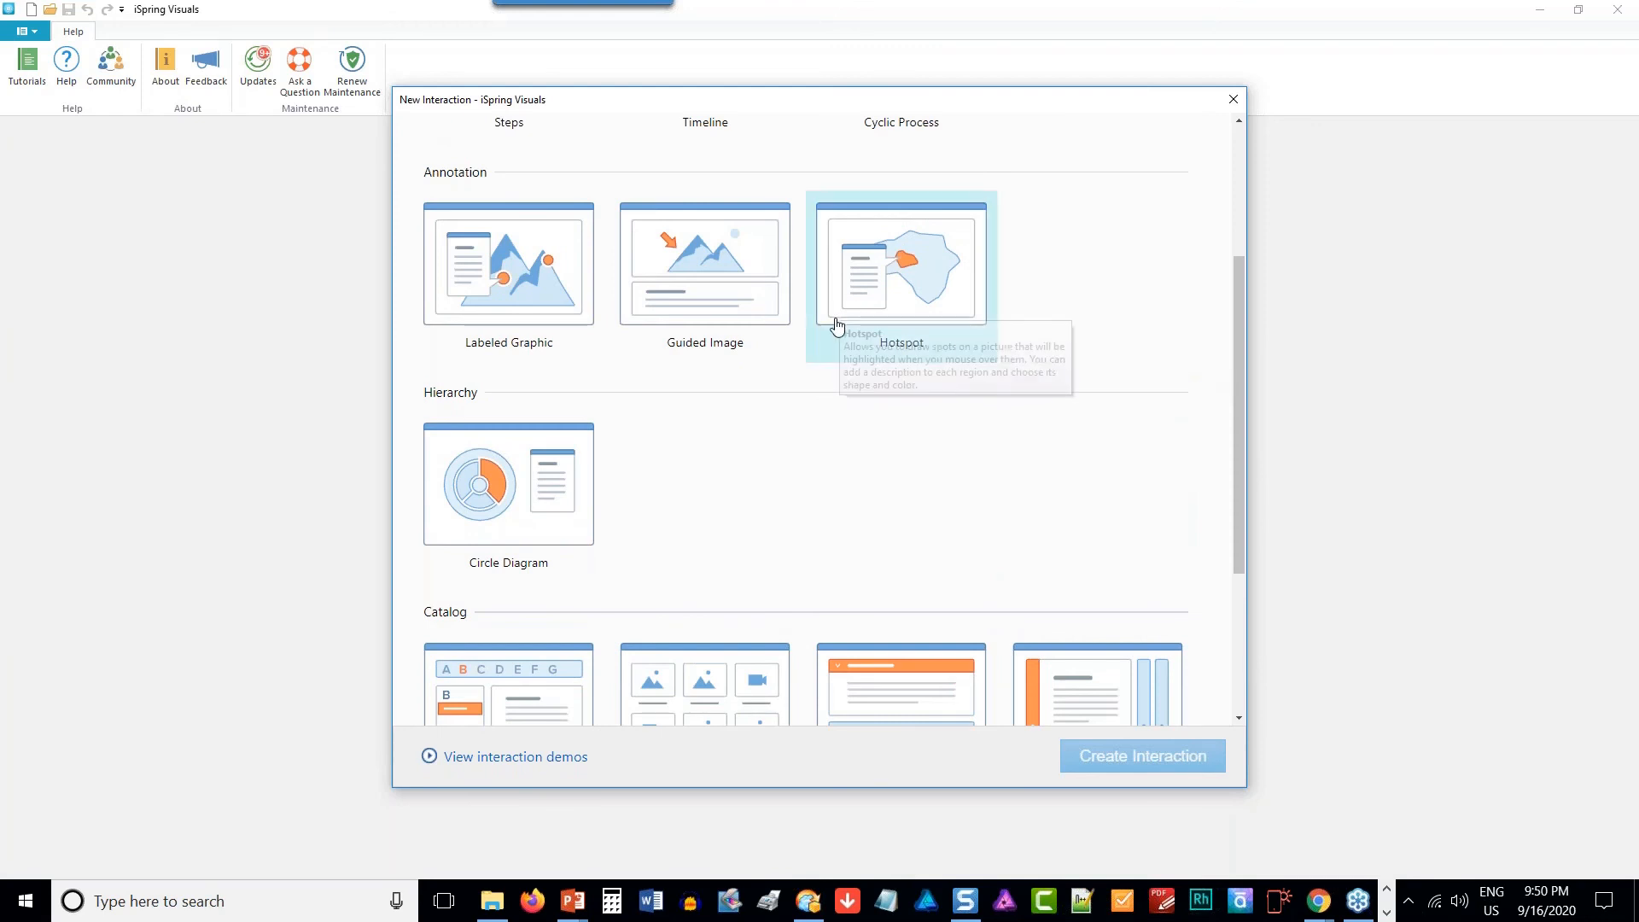
left_click_drag(1237, 389, 1212, 279)
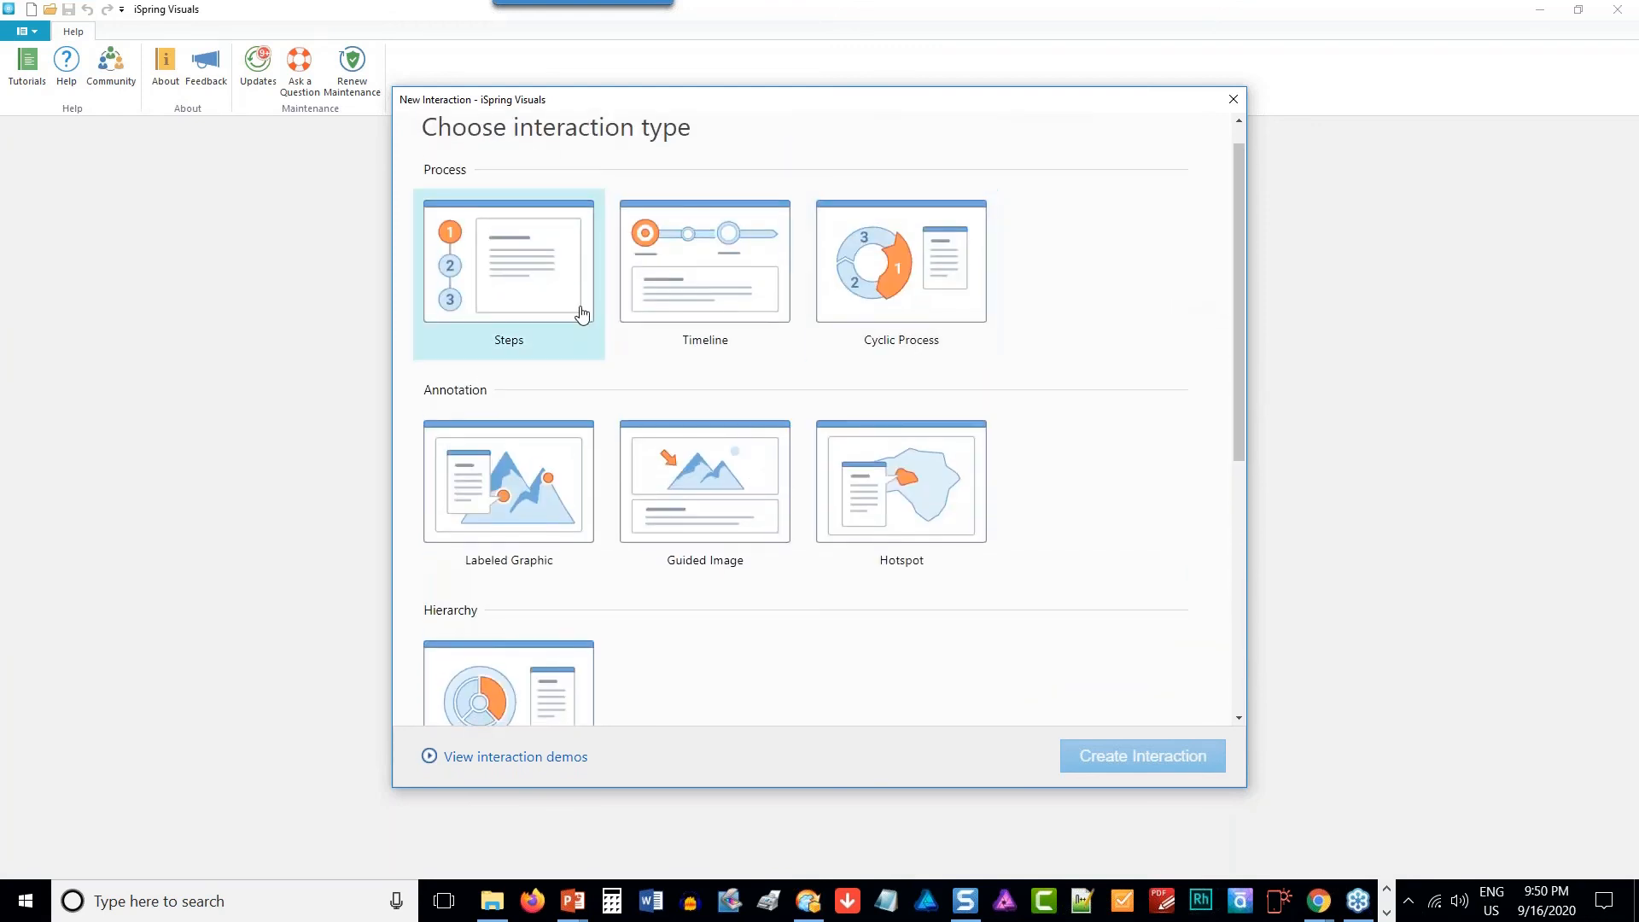
double_click(534, 297)
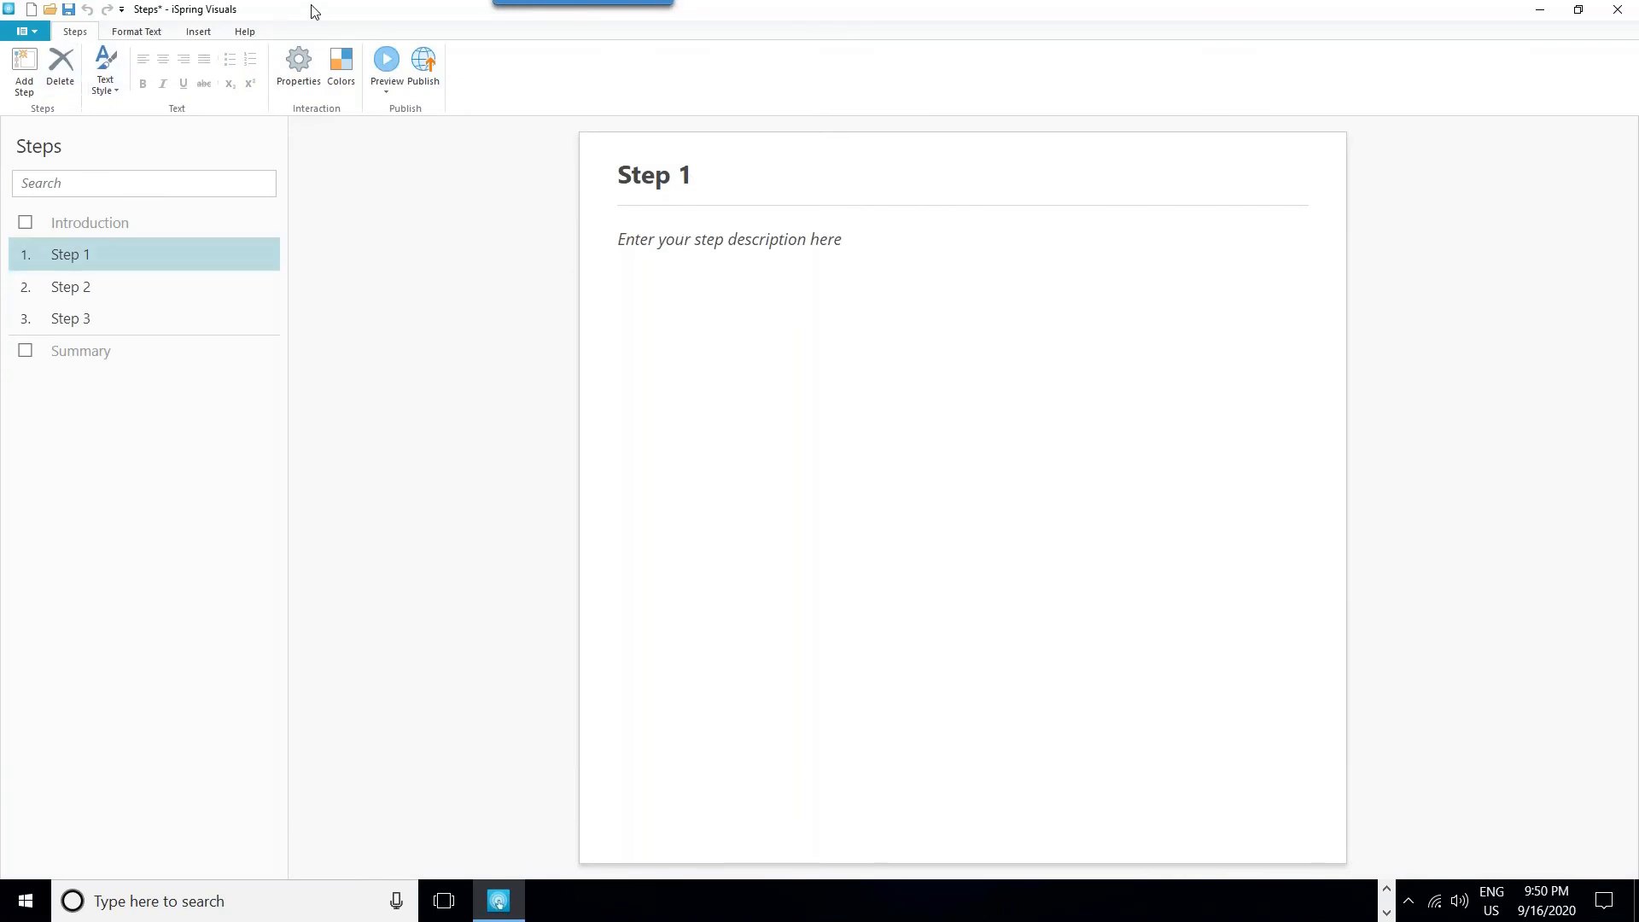
- Preview the Steps interaction, visiting steps 2 and 3 and returning to step 1 before closing the preview
left_click(384, 60)
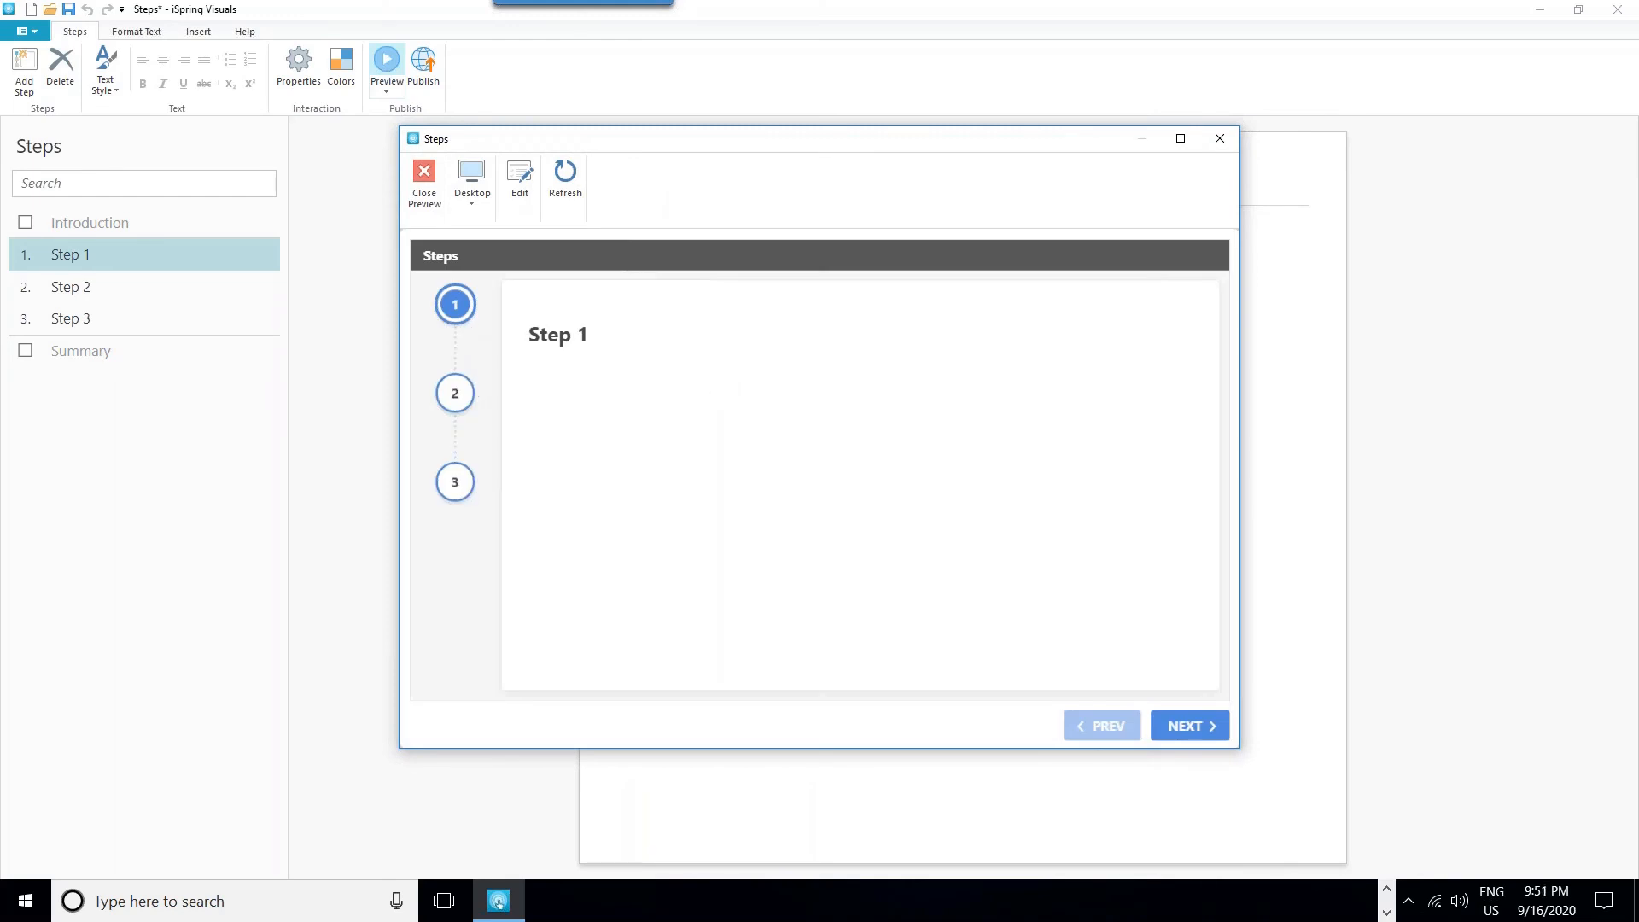
left_click(451, 413)
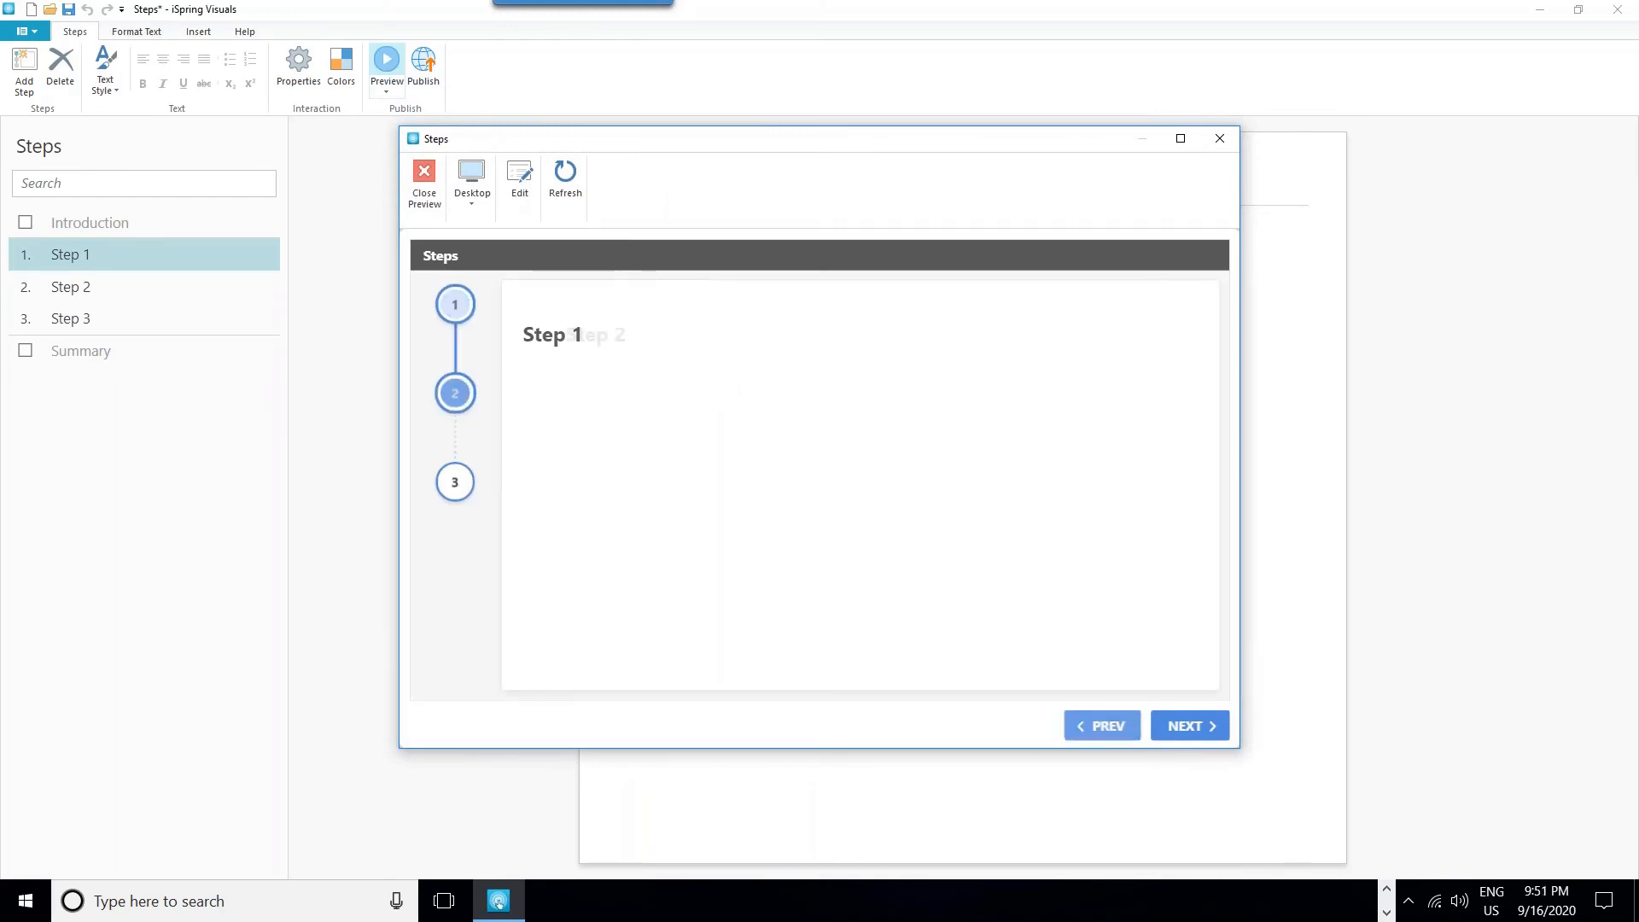
left_click(455, 483)
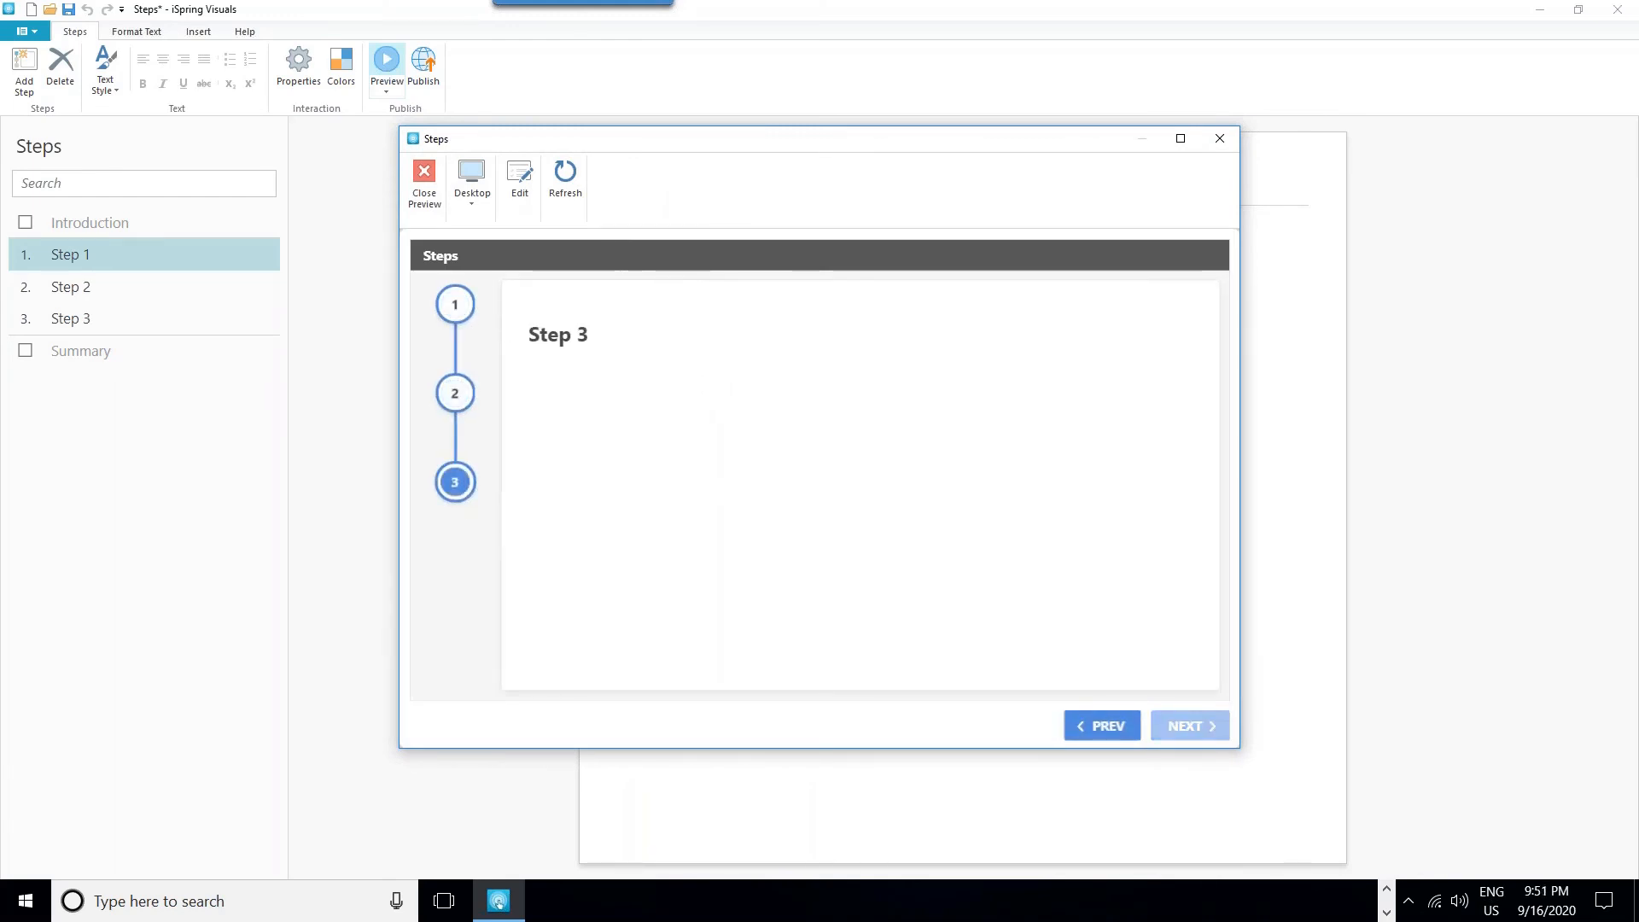
left_click(460, 307)
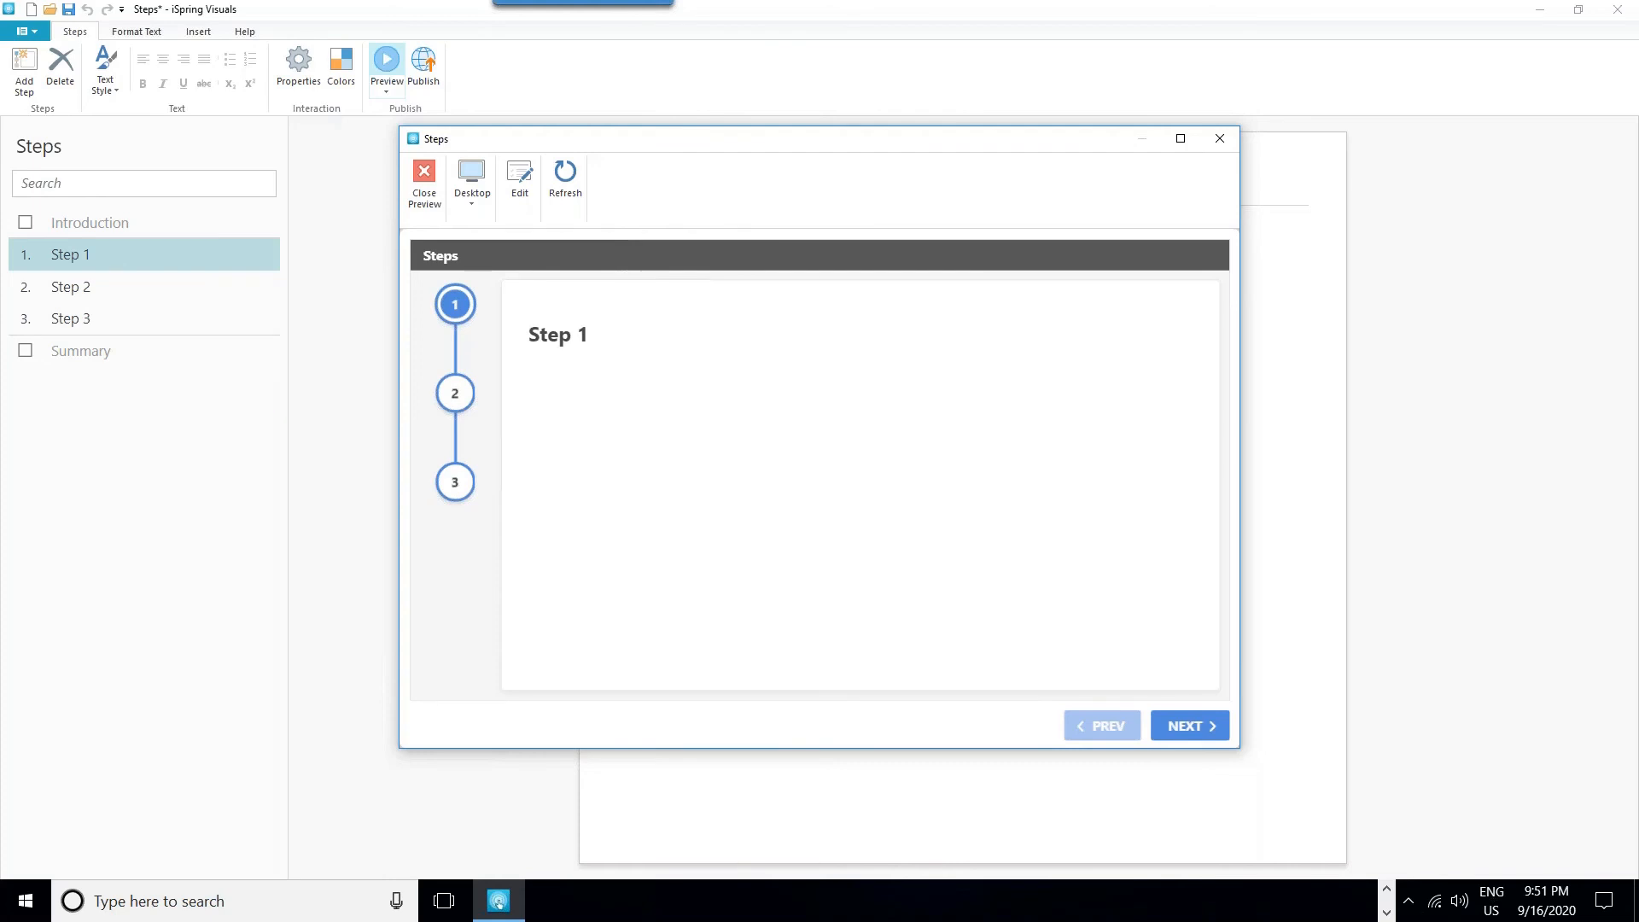
left_click(1220, 138)
- Try to insert a store background from the Content Library into Step 1's description, and cancel the download
left_click(678, 263)
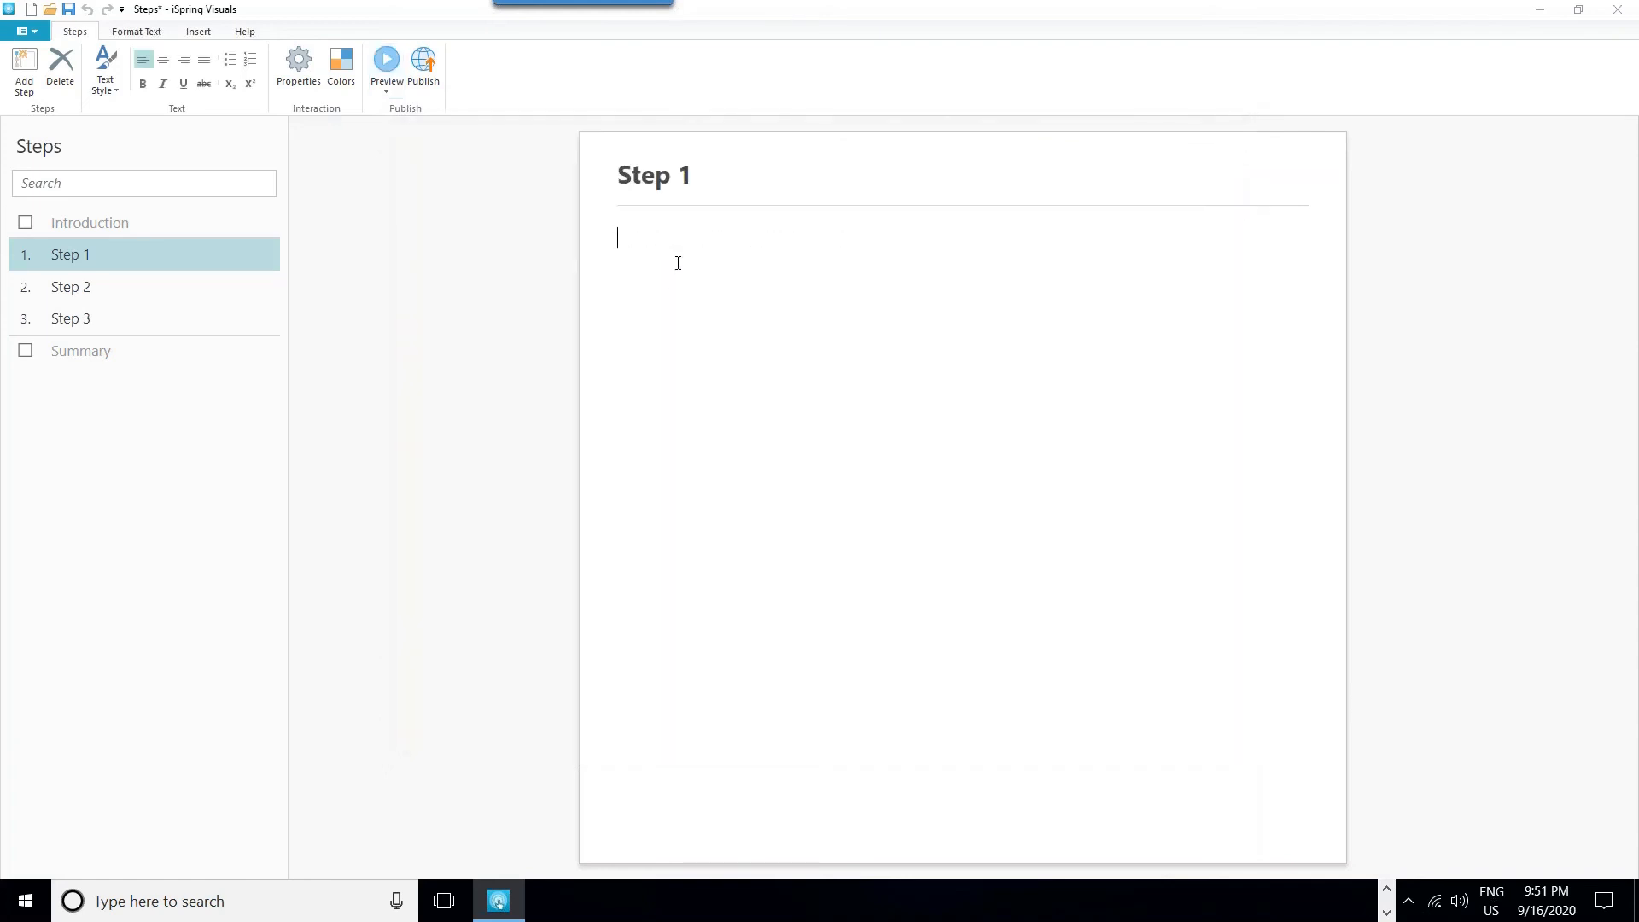
left_click(193, 33)
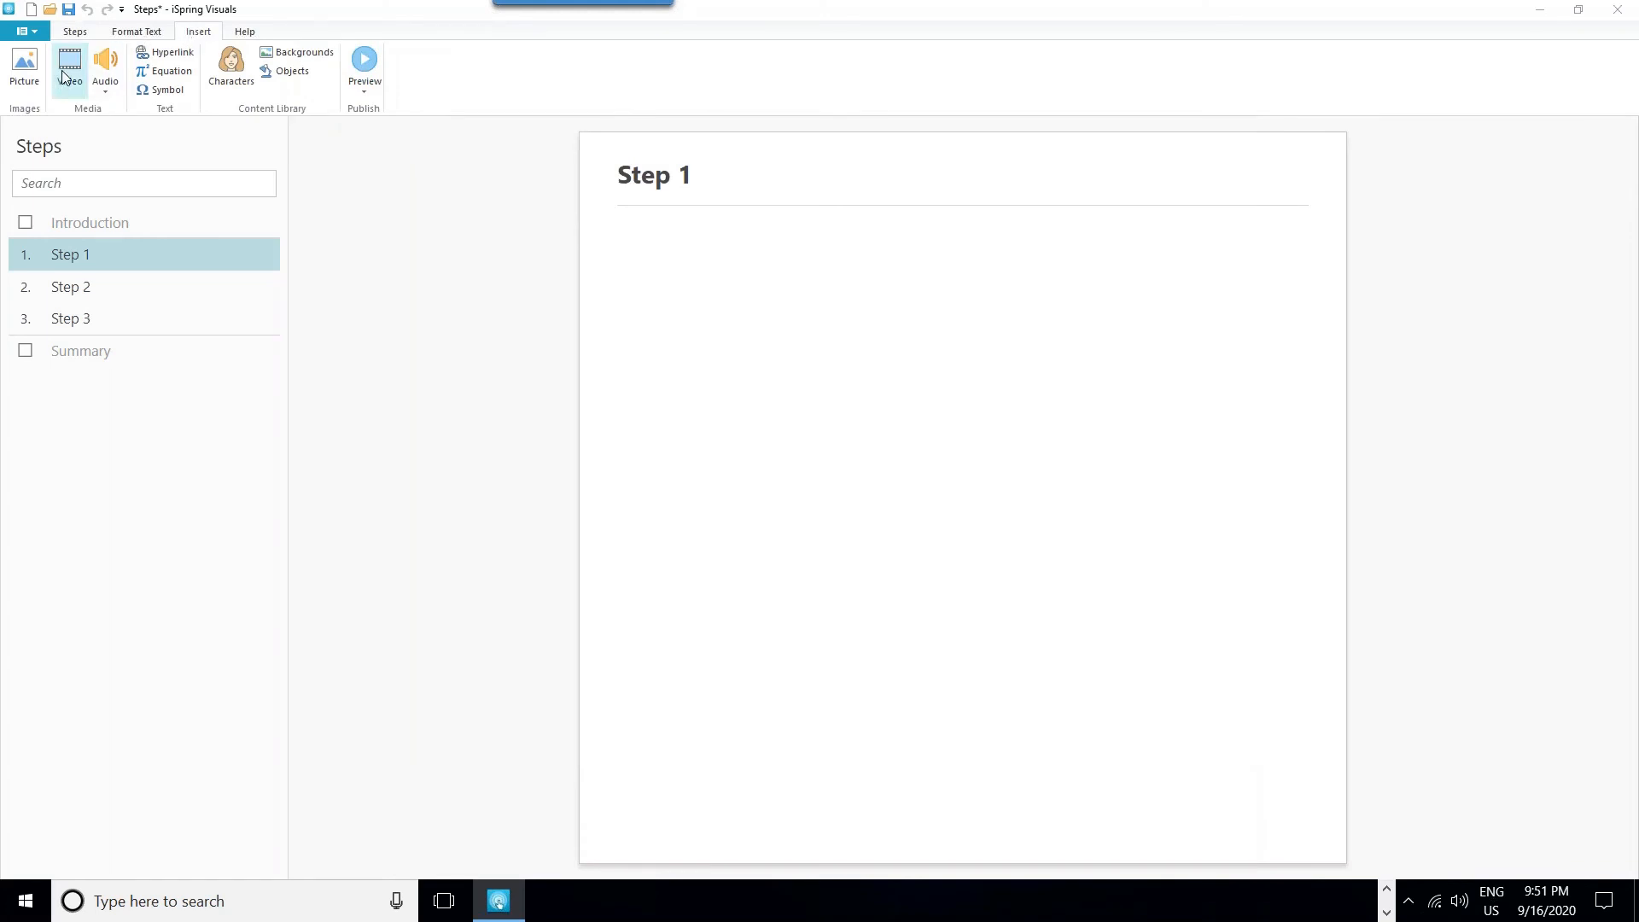
left_click(282, 54)
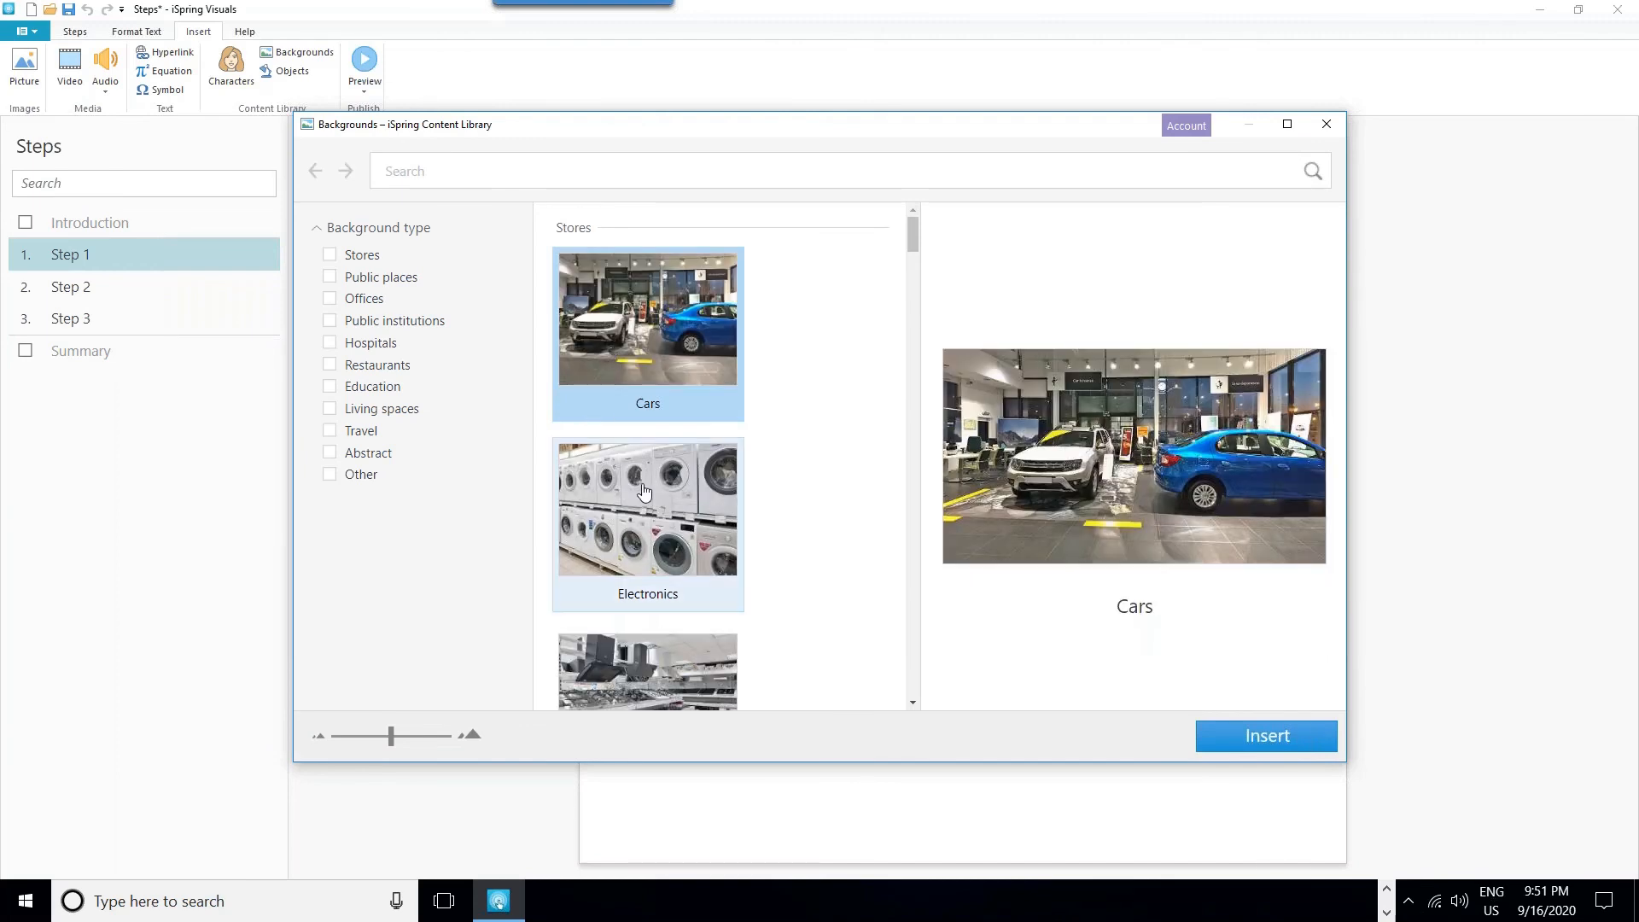
left_click_drag(912, 237, 907, 255)
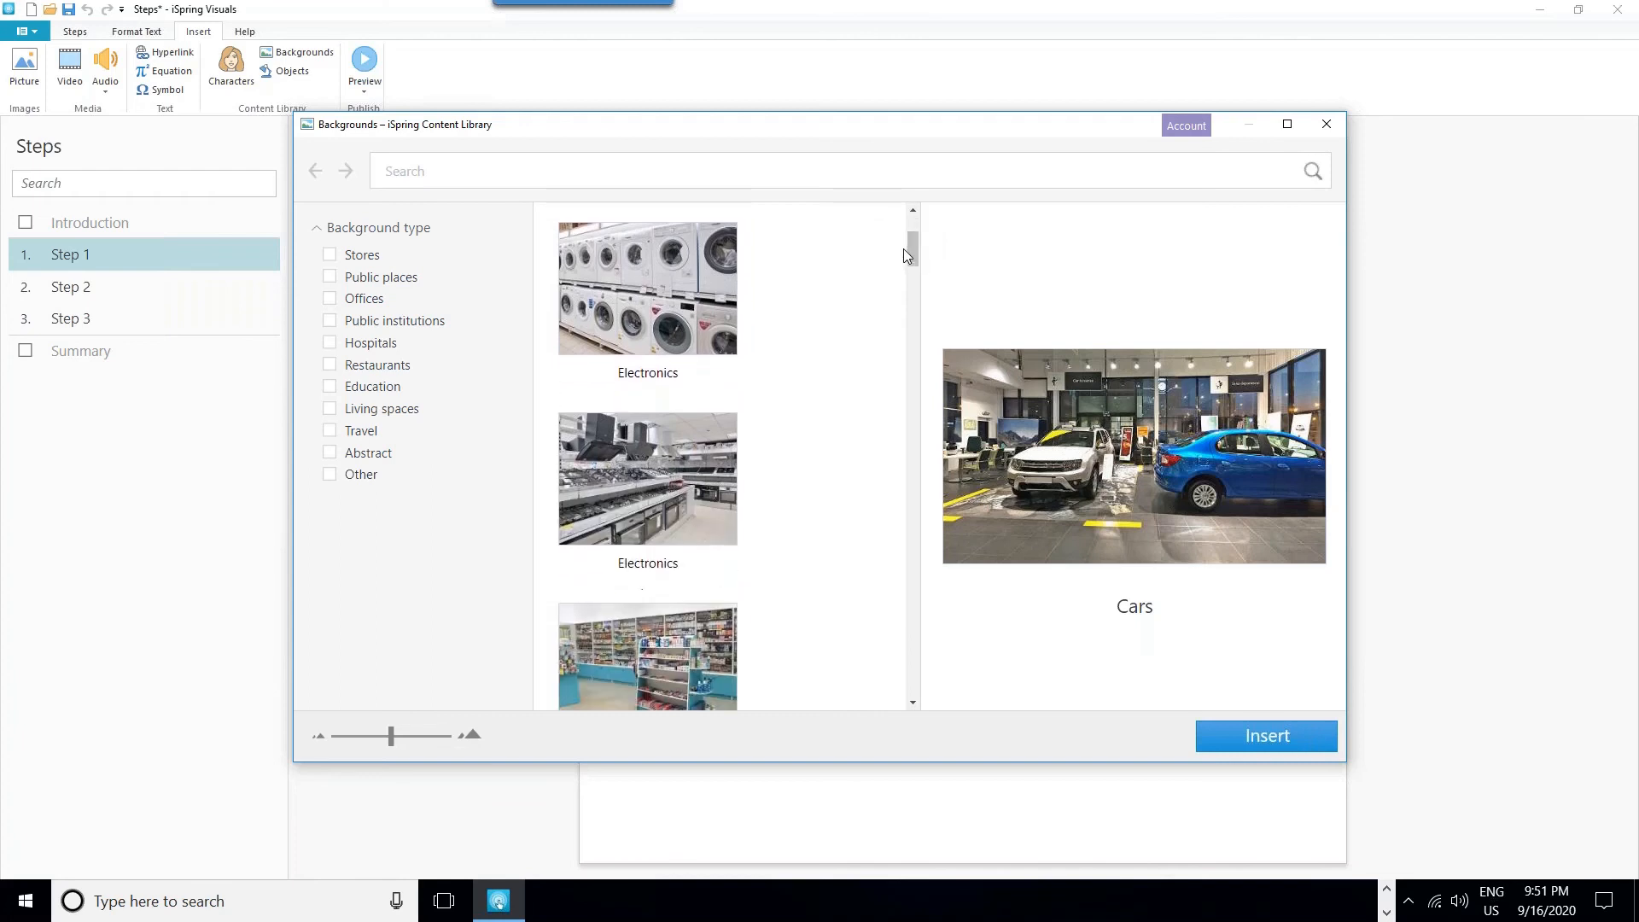
left_click(635, 480)
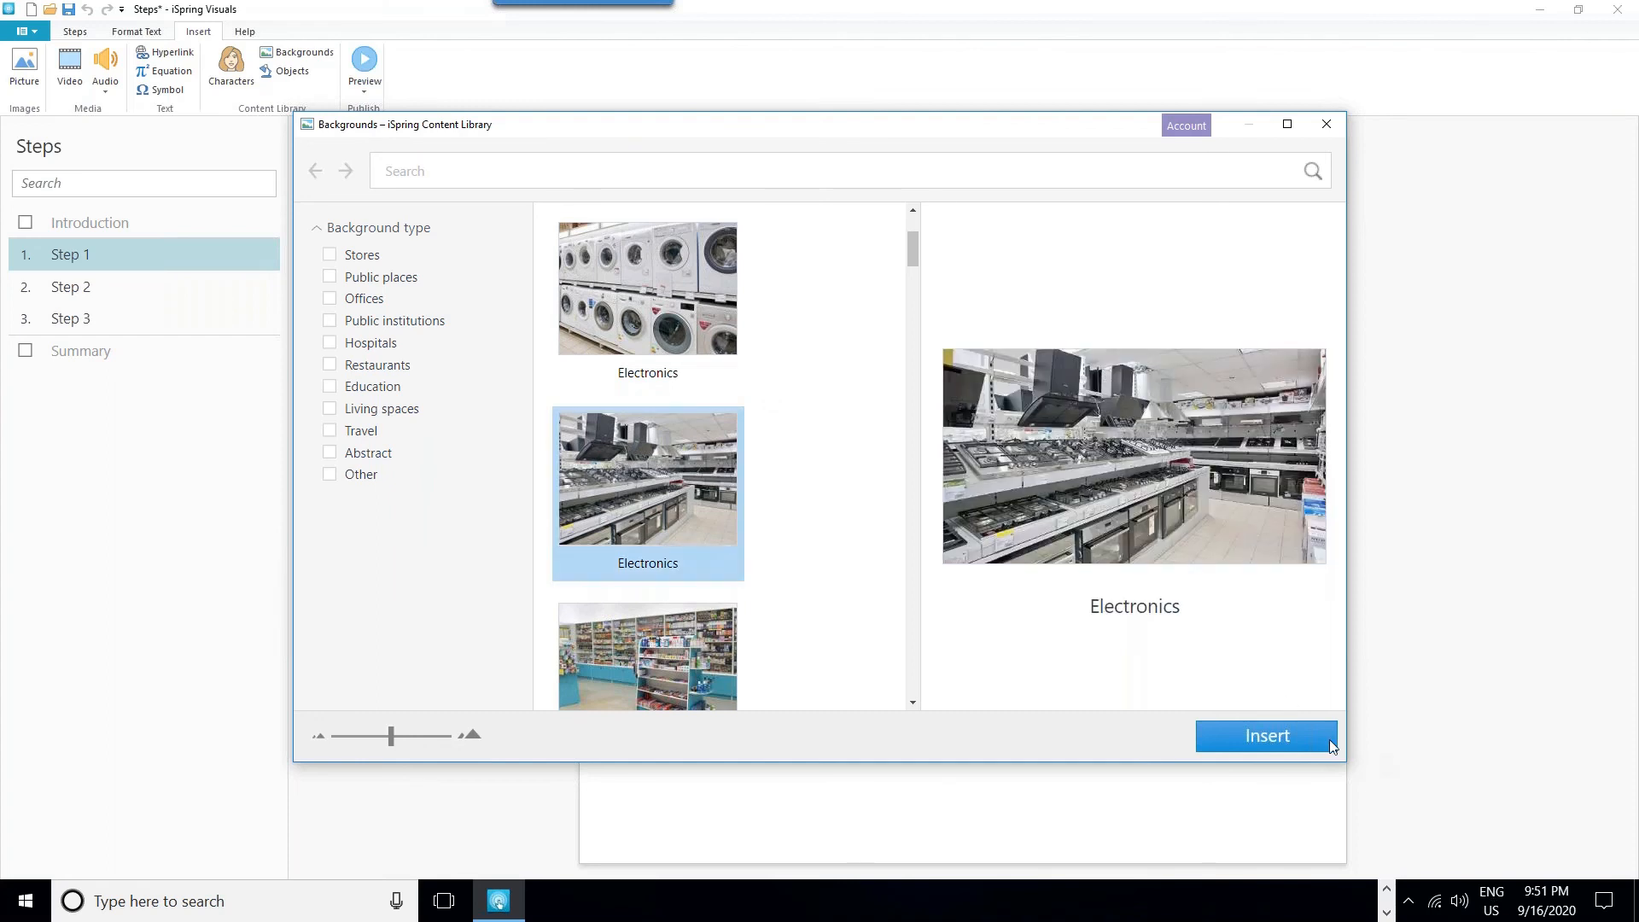
left_click(1308, 738)
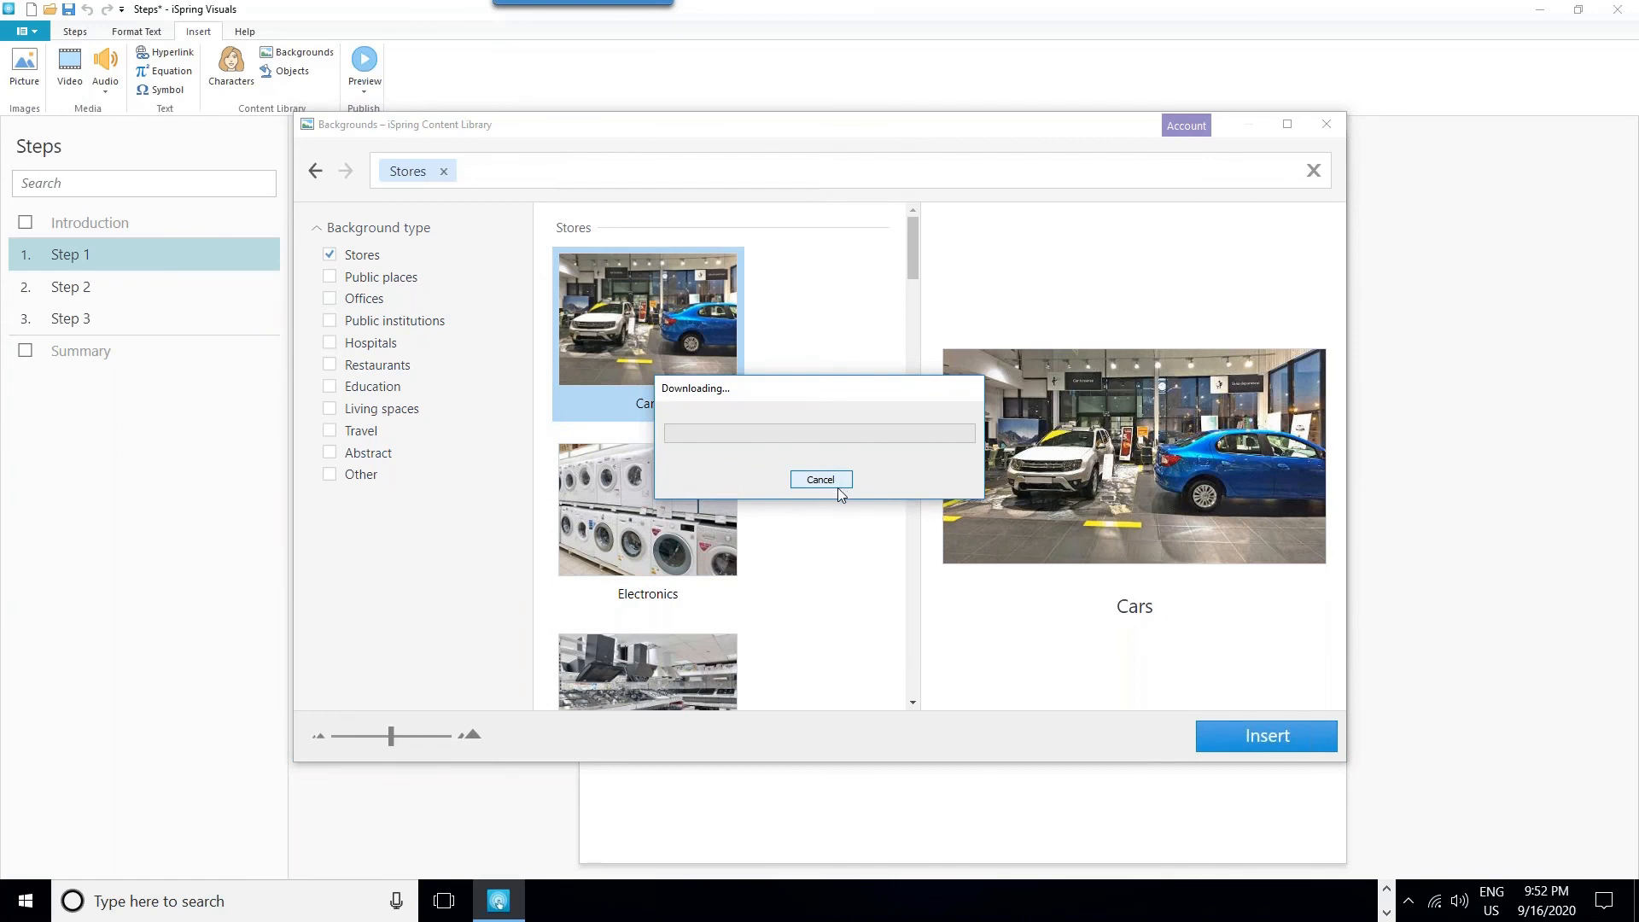
left_click(821, 480)
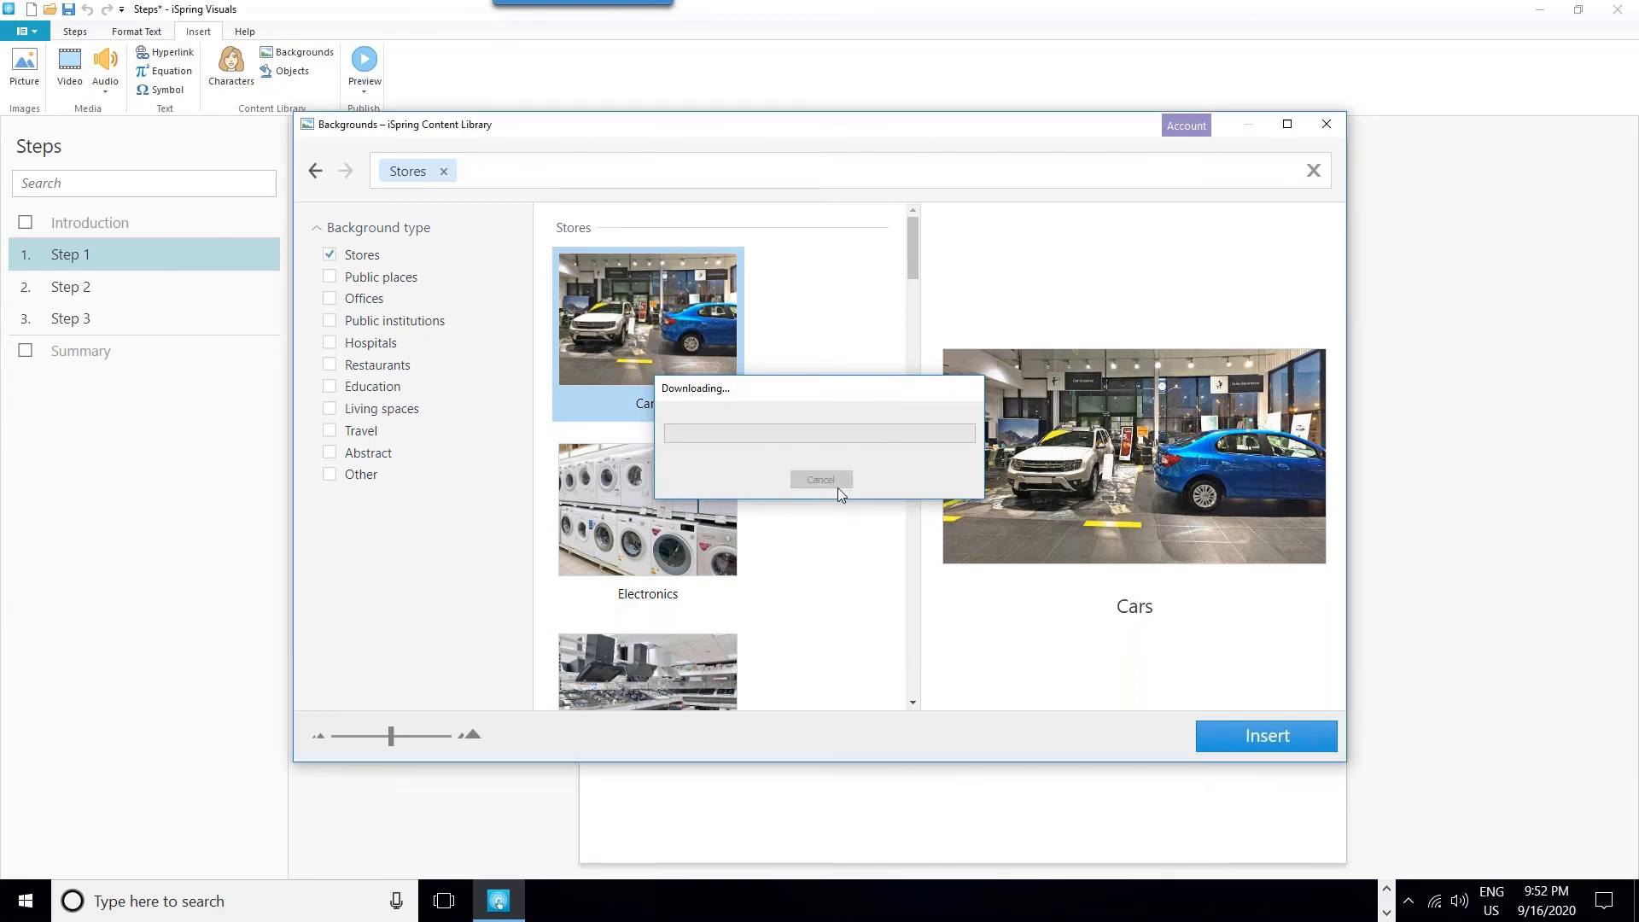
left_click(1320, 131)
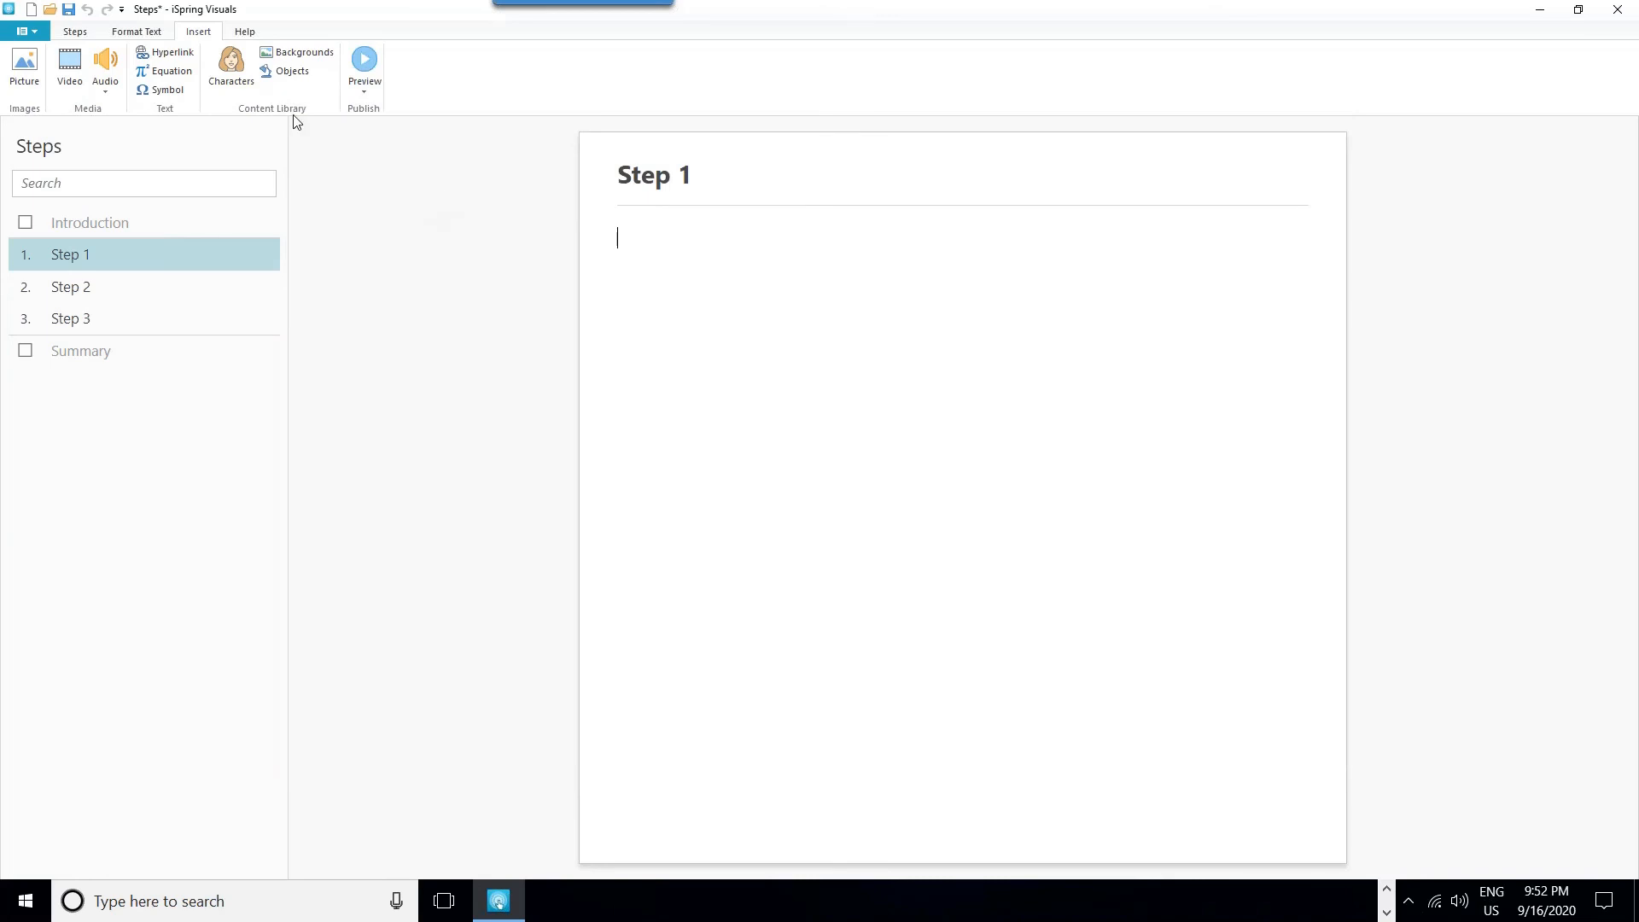
- Insert the classroom picture 6e812ef141fd636ad6b4f31f2feee2dd from the desktop folder E-Learning Dev > iSpring Webinars > e-Learning and COVID > images into Step 1's description
left_click(26, 68)
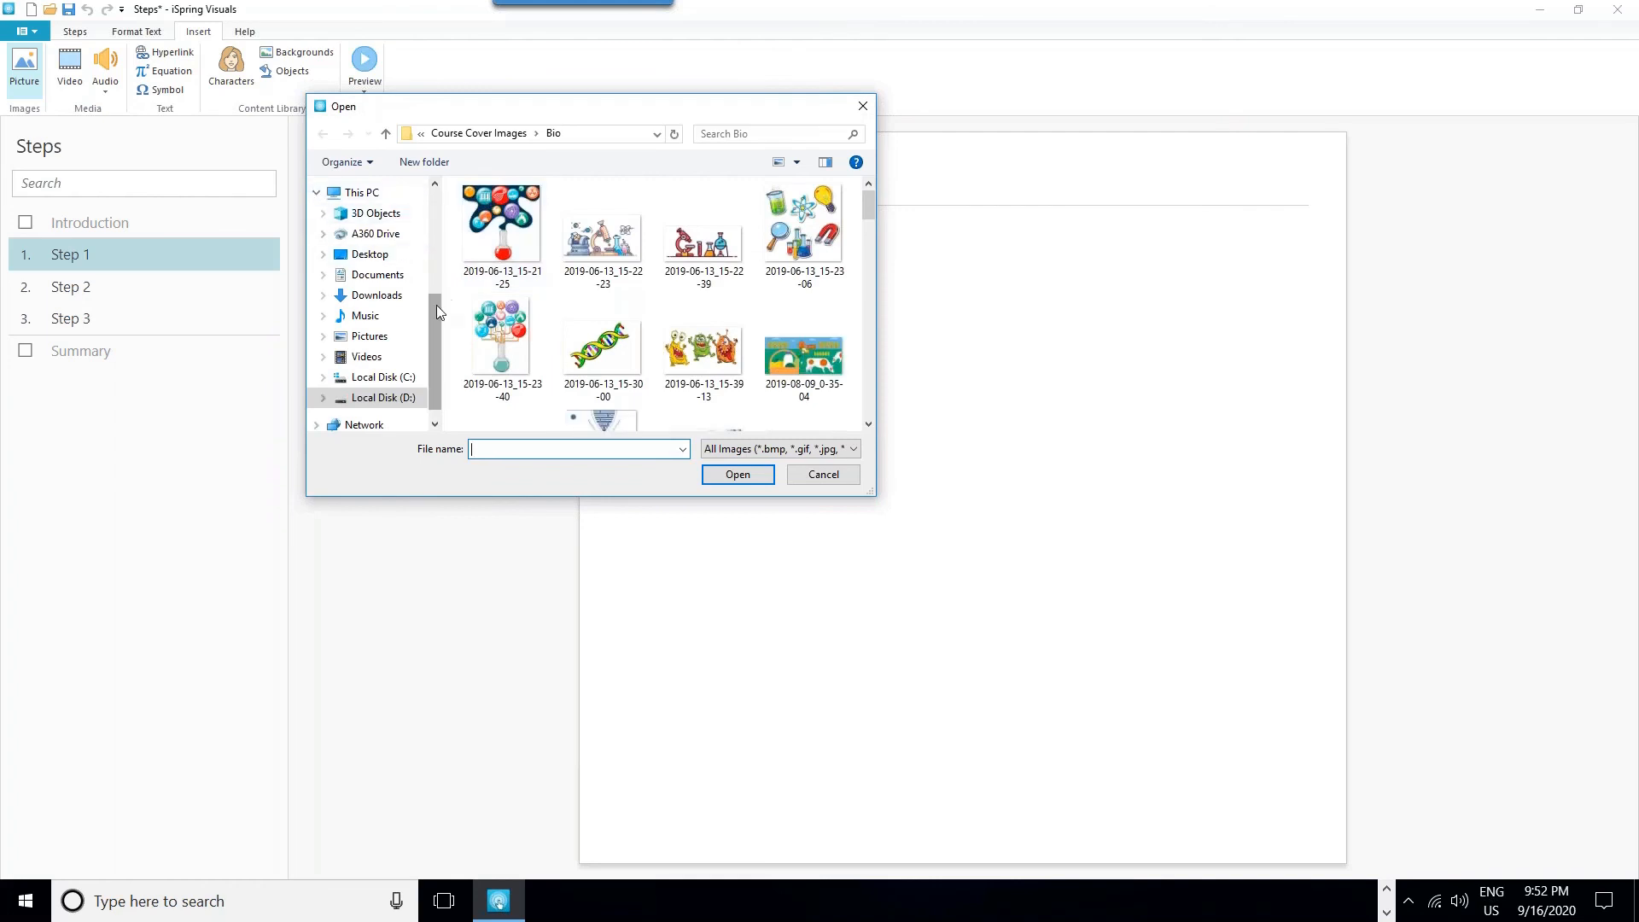
left_click_drag(438, 305, 430, 189)
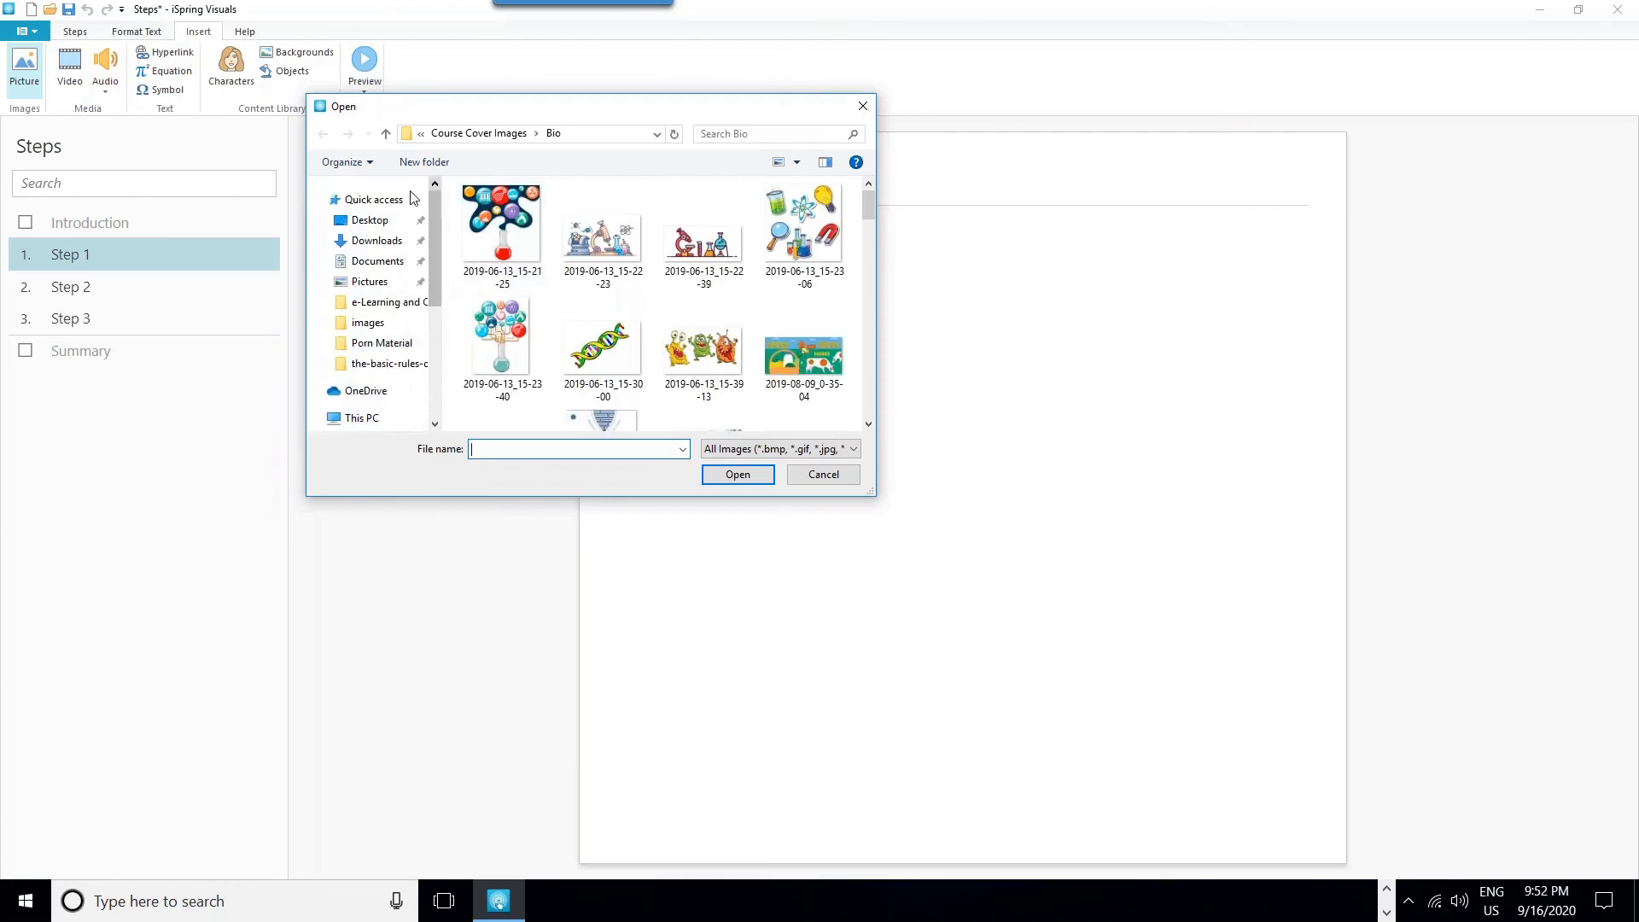
left_click(372, 221)
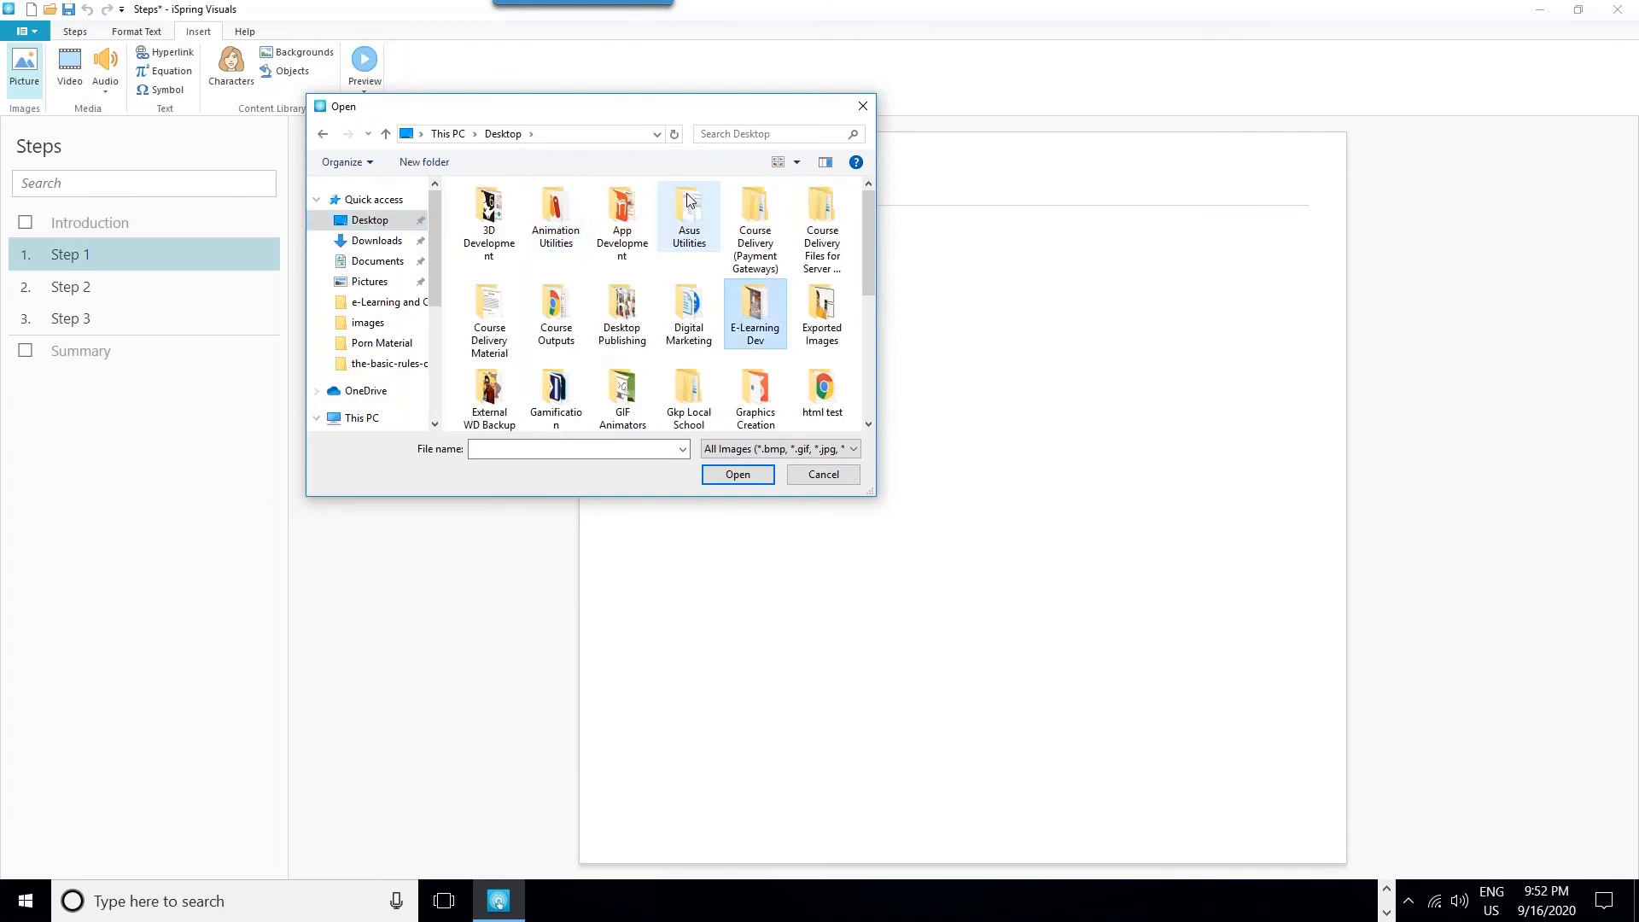
double_click(754, 316)
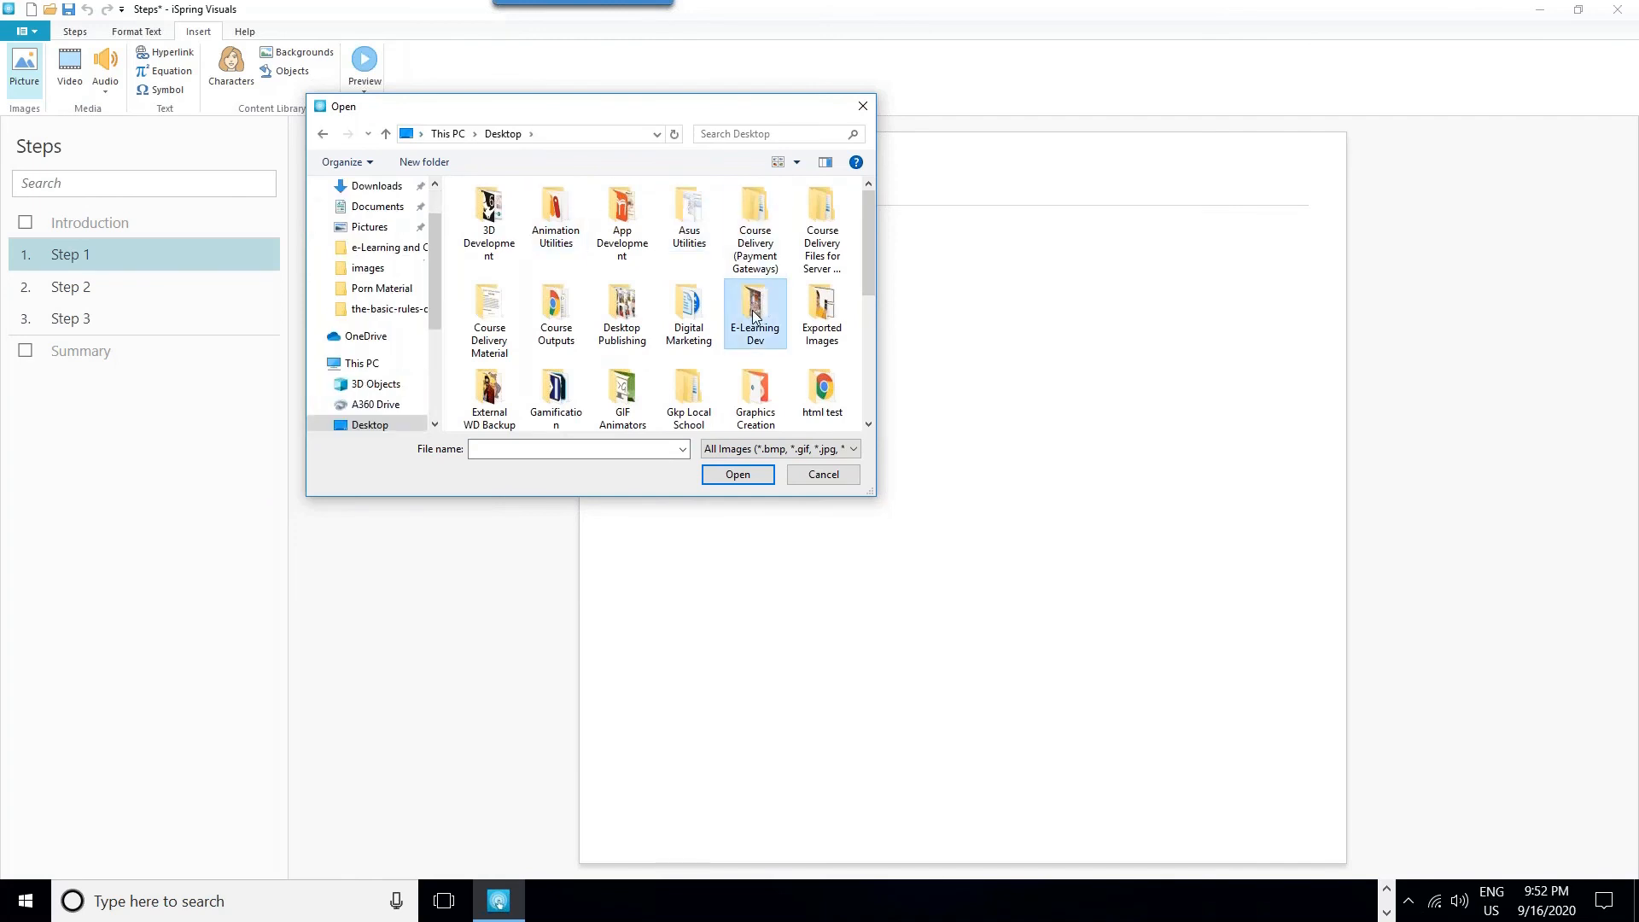
double_click(600, 245)
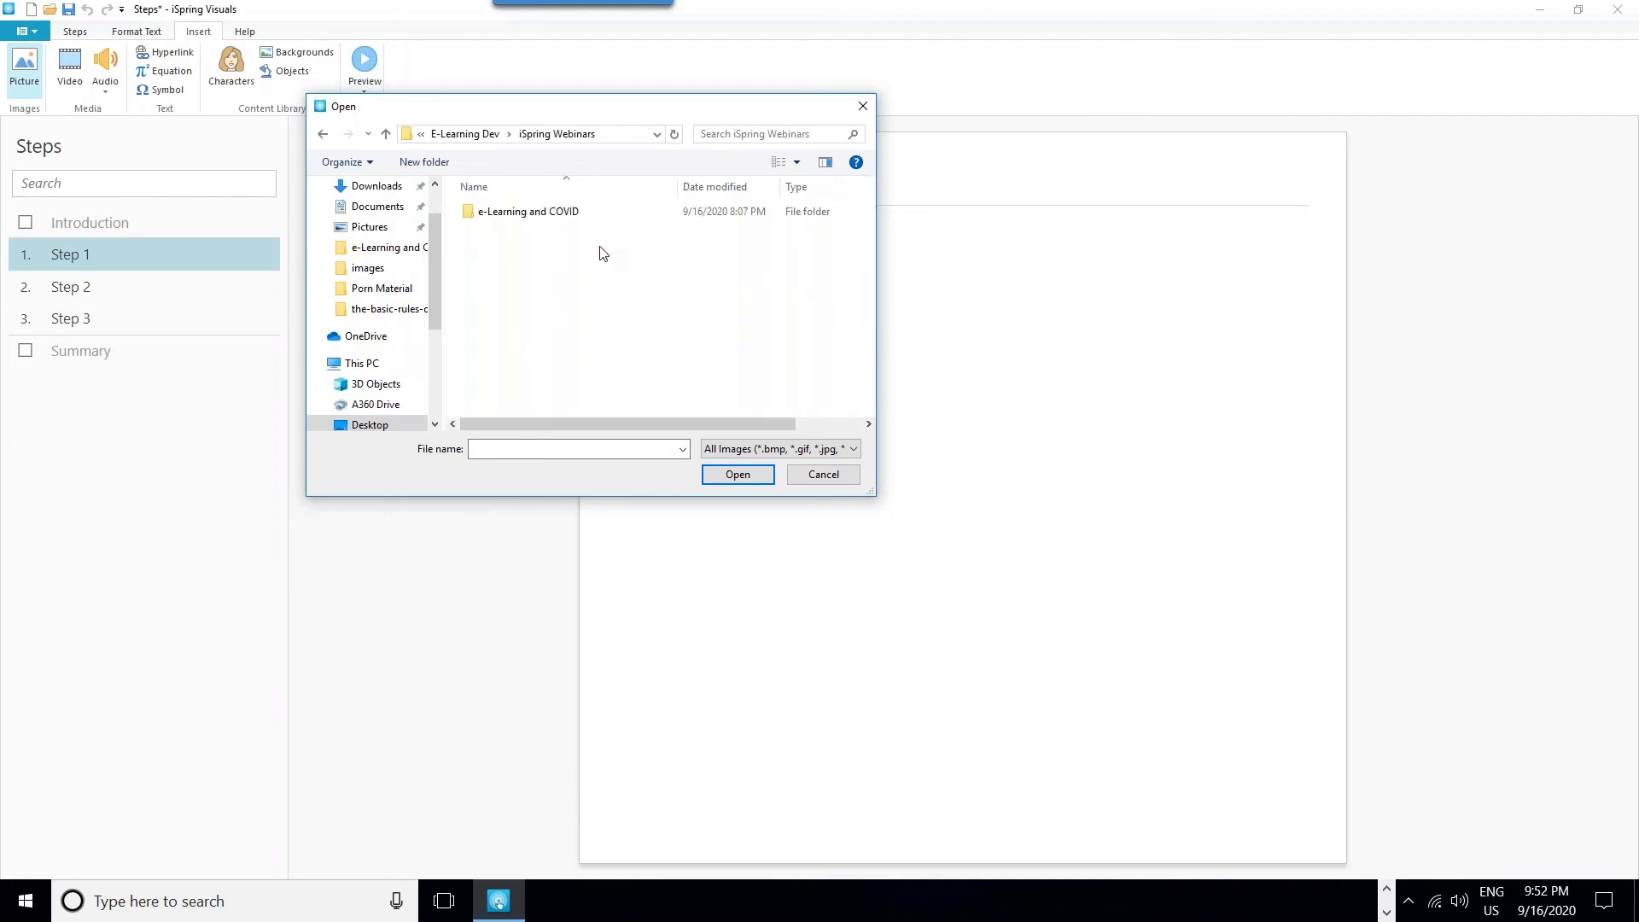
left_click(557, 217)
double_click(559, 220)
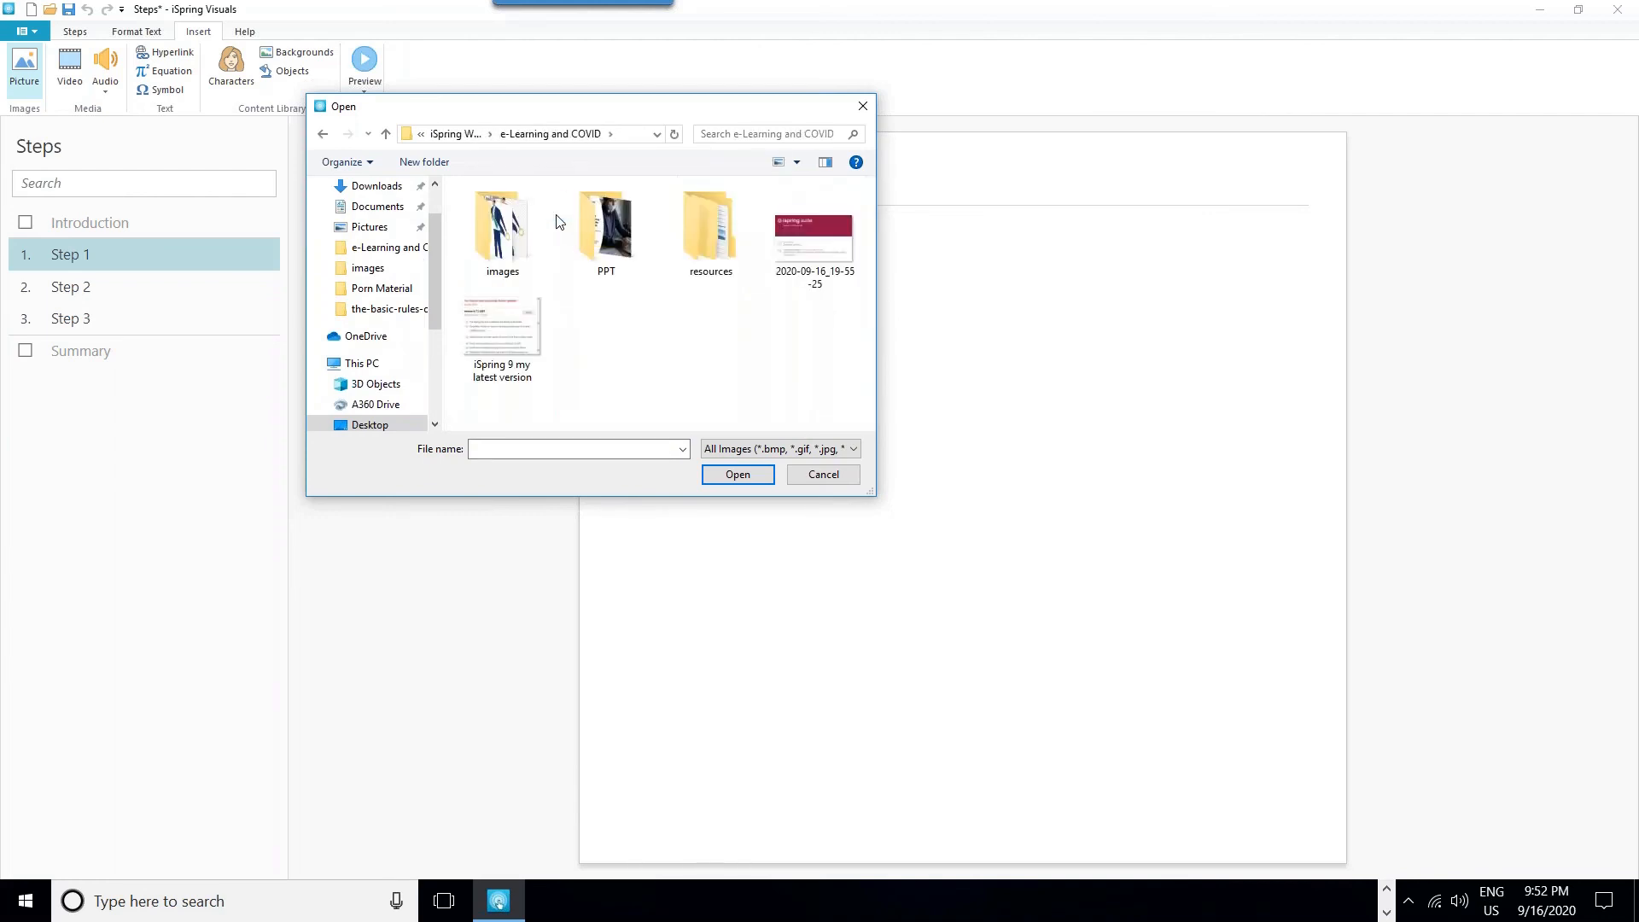
left_click(504, 229)
double_click(503, 228)
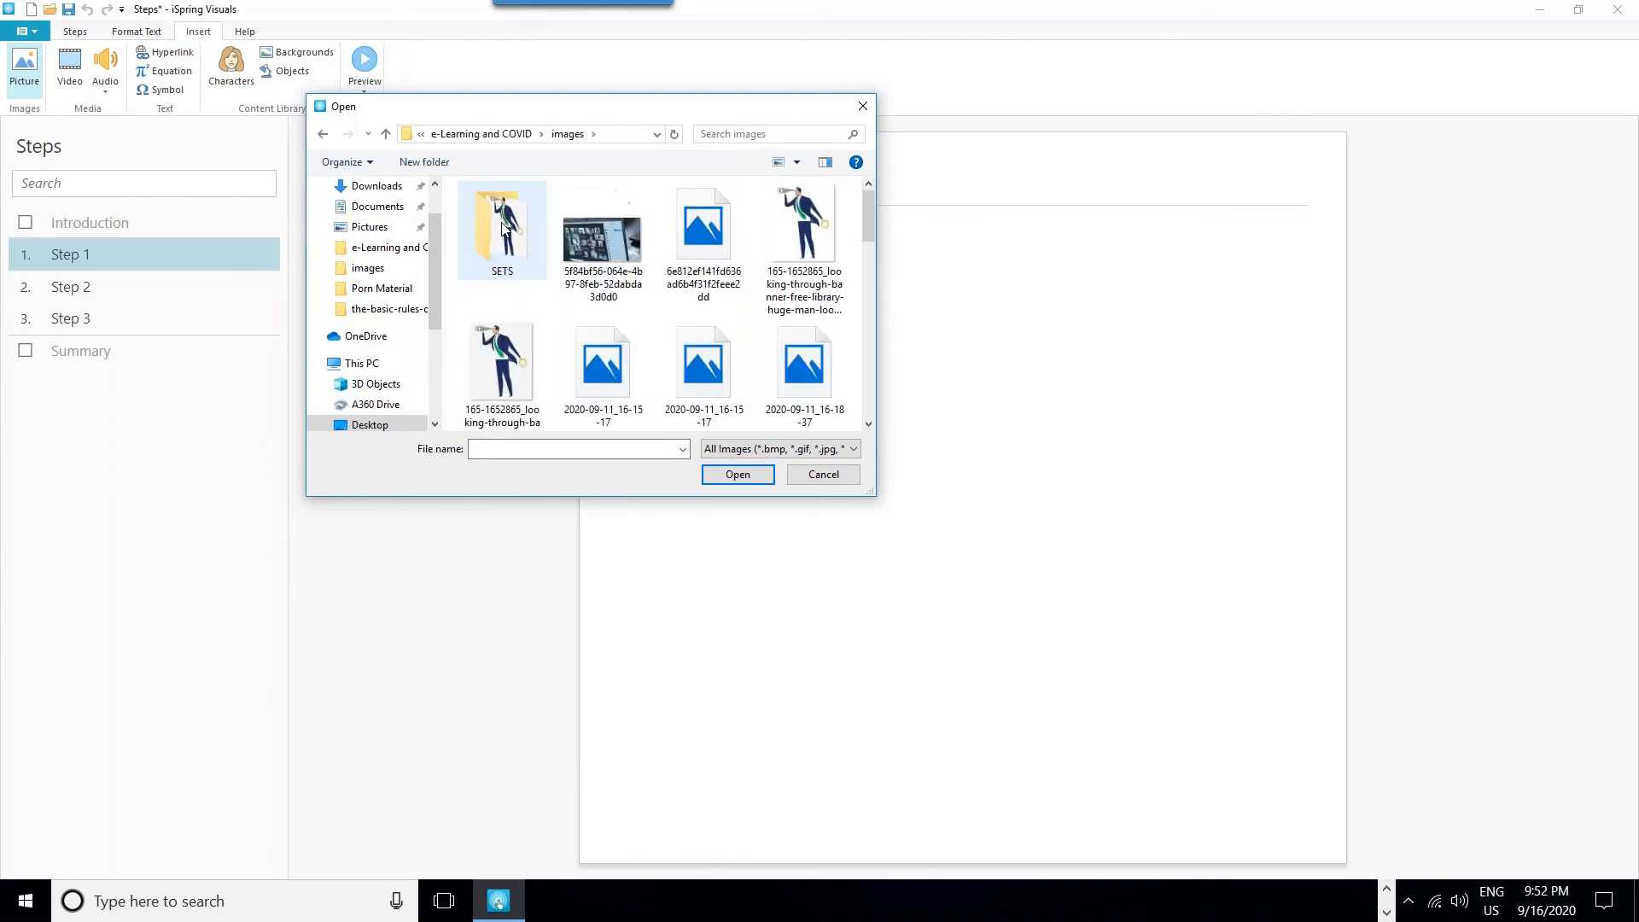
left_click(584, 244)
double_click(678, 233)
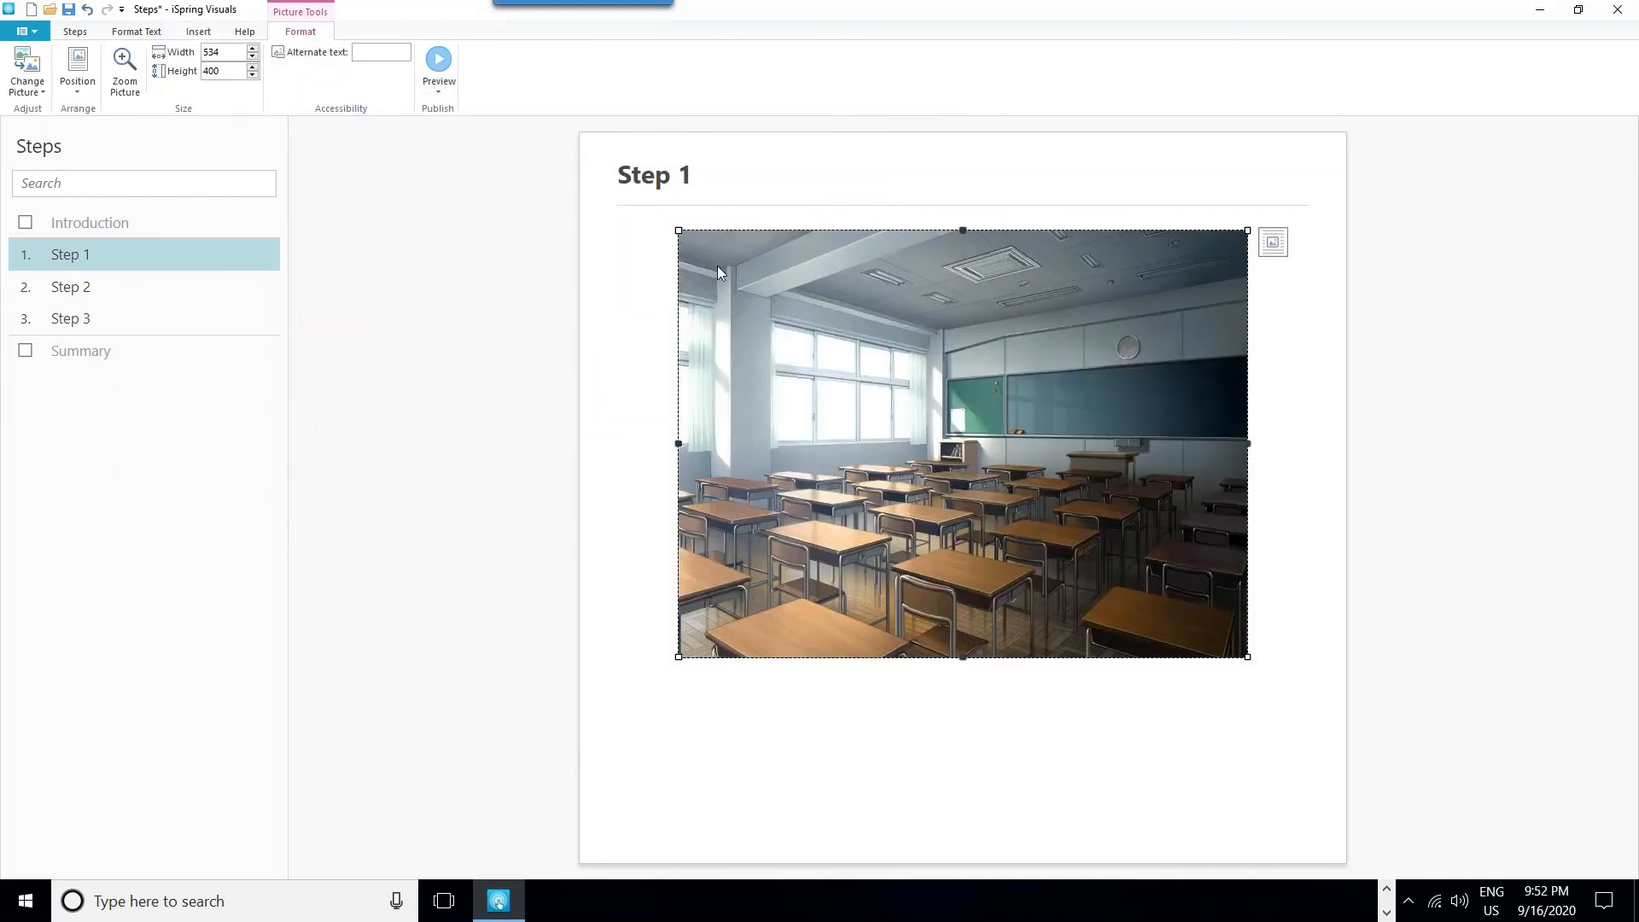
- Preview the Steps interaction with the classroom picture, visit steps 2 and 3, and close the preview
left_click(449, 68)
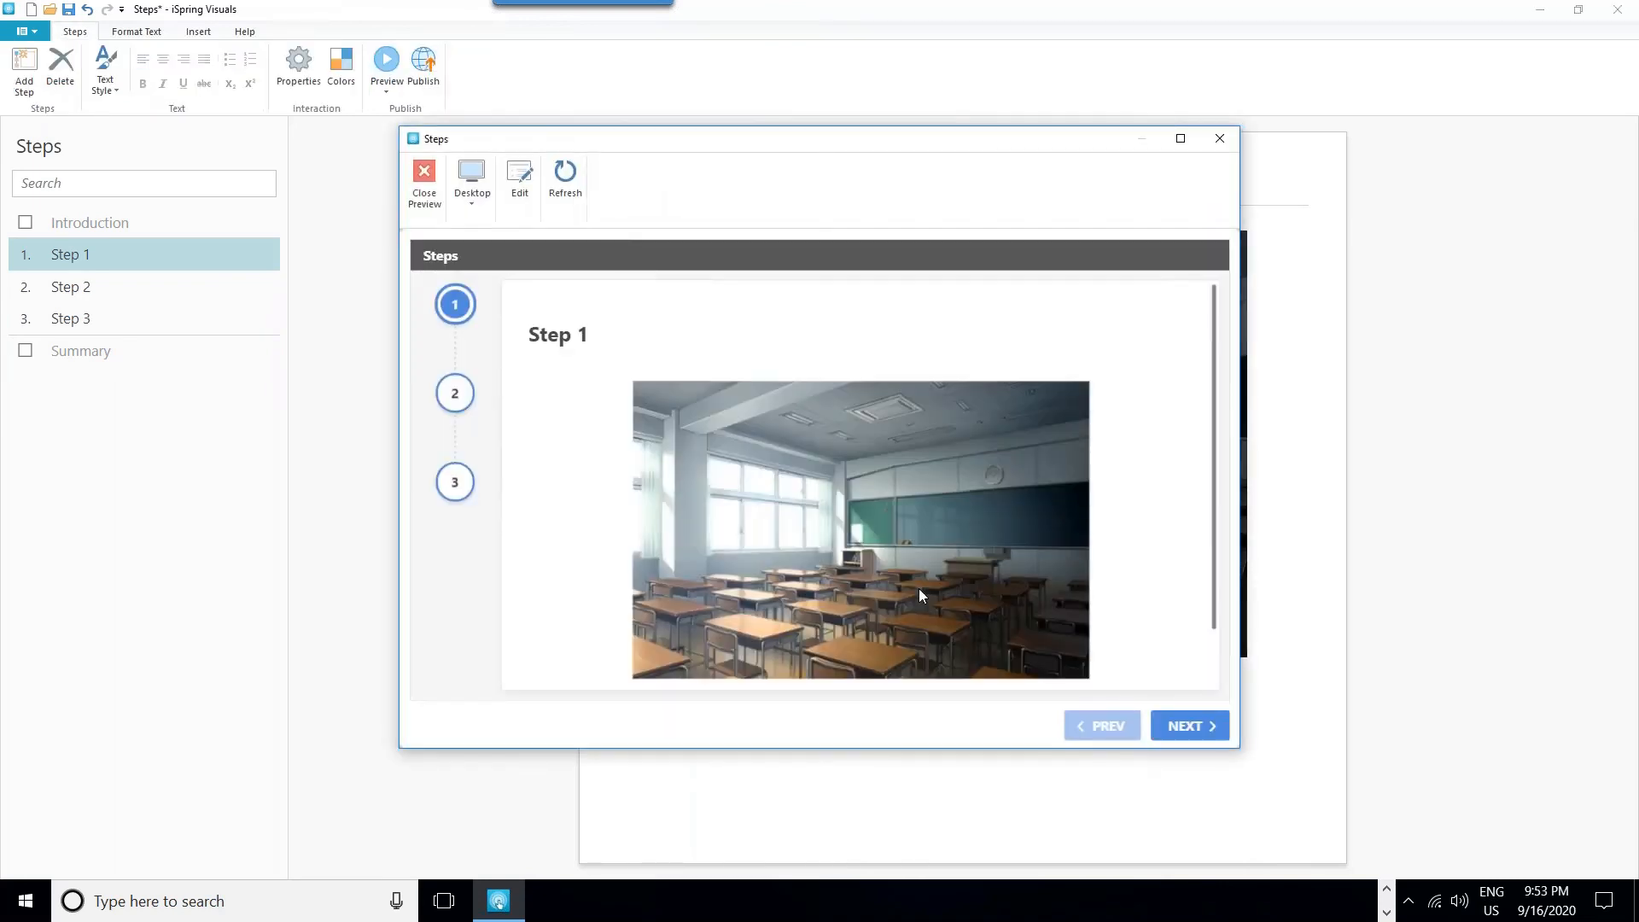
left_click(452, 399)
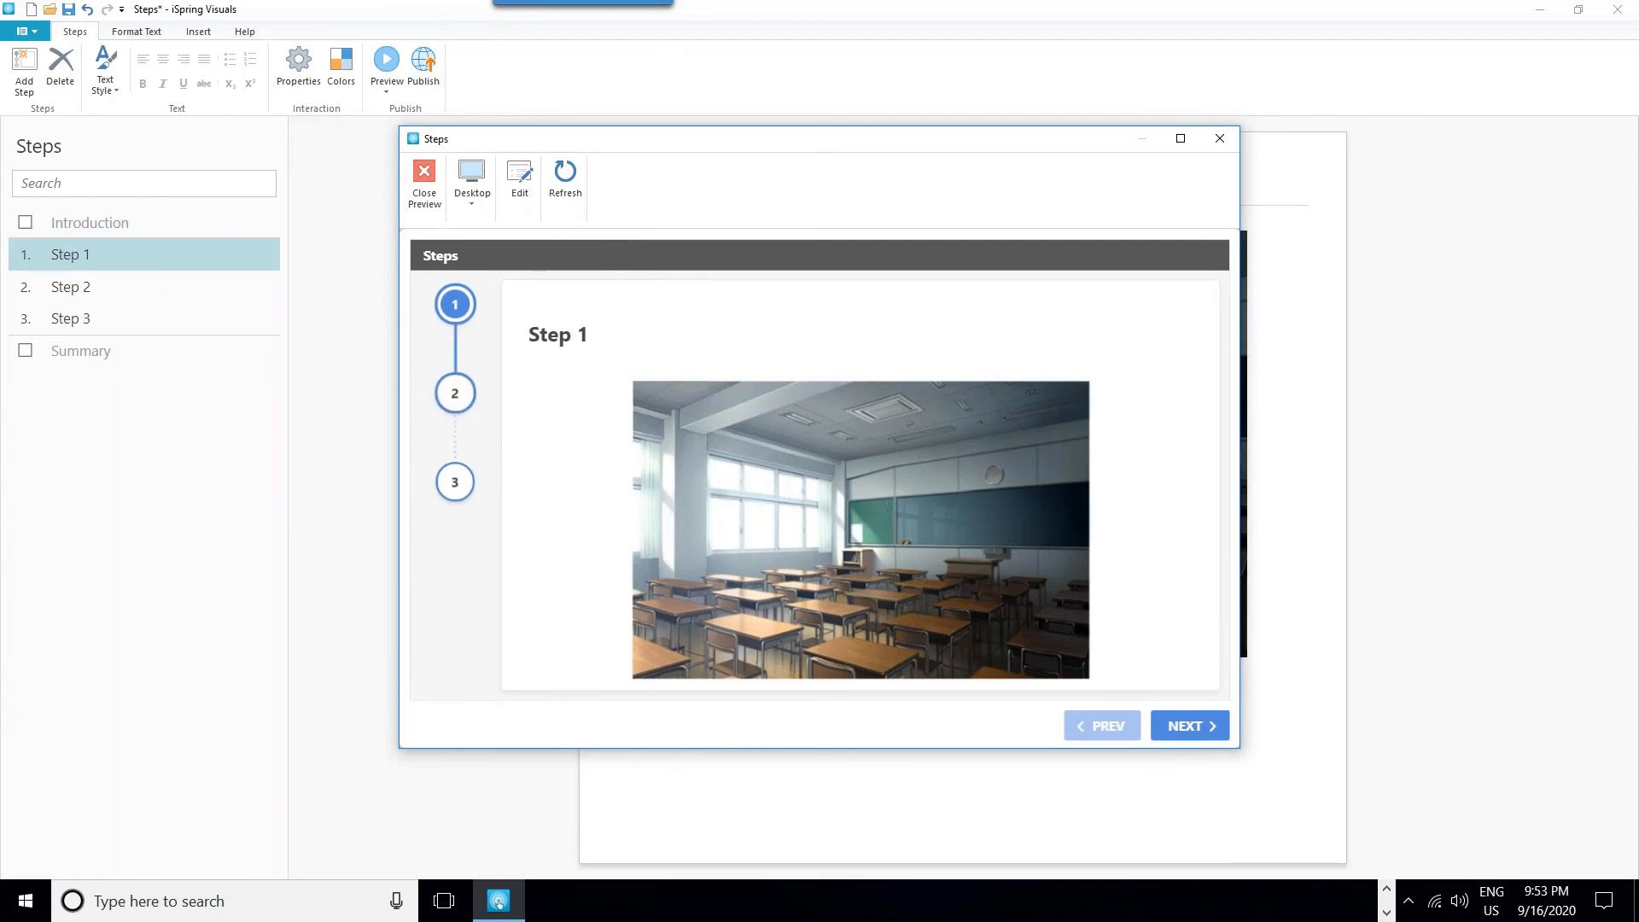
left_click(468, 495)
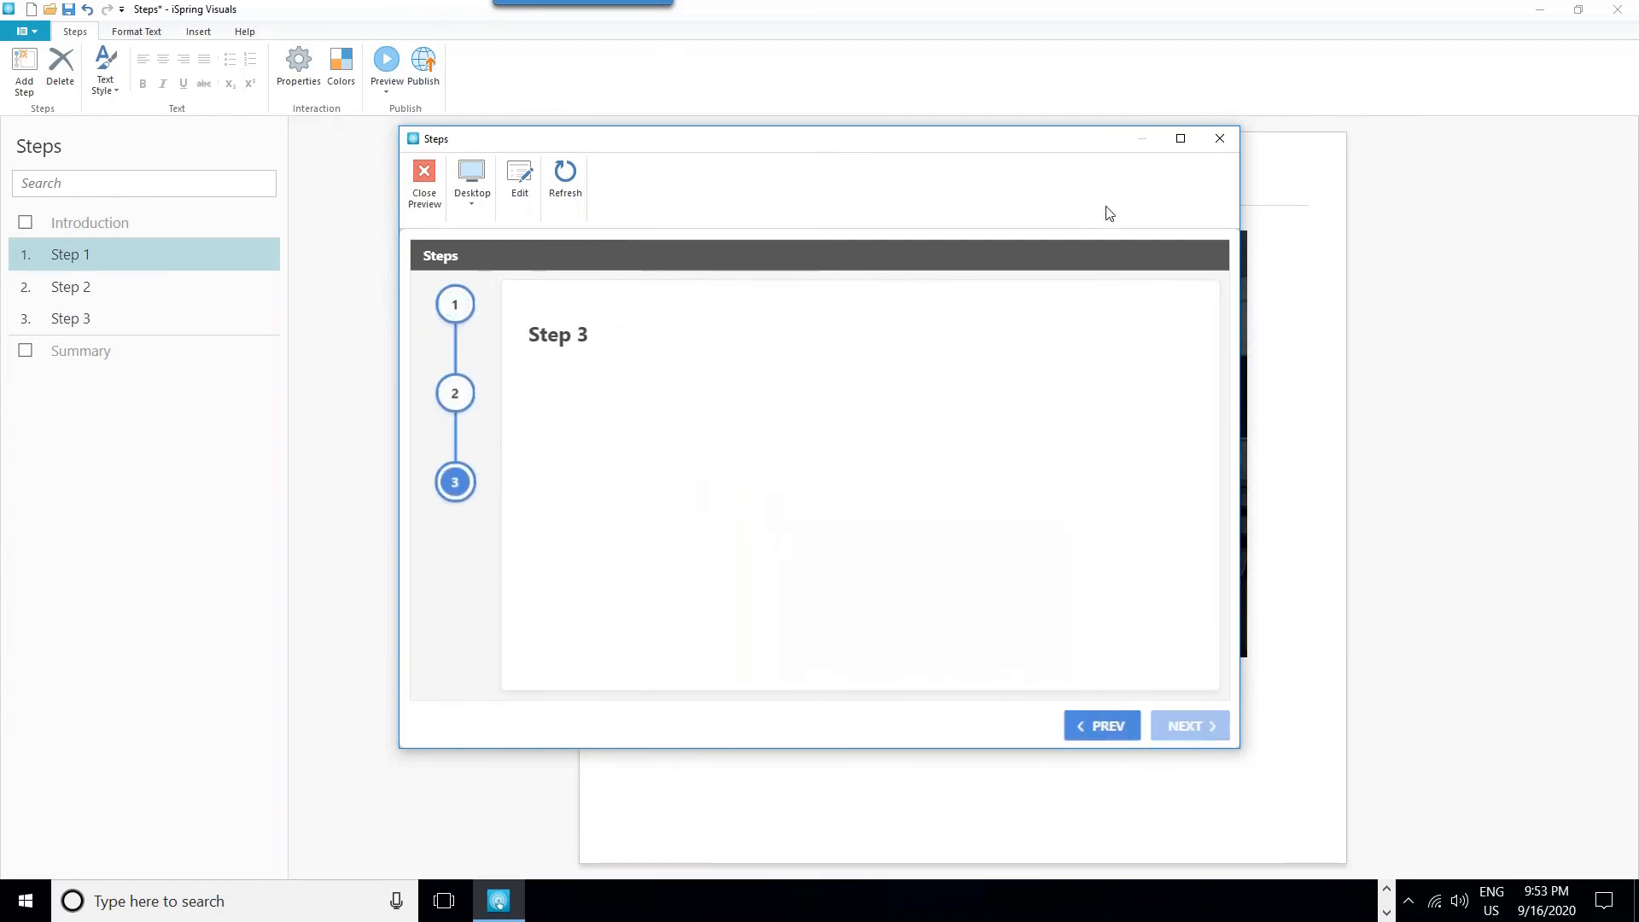
left_click(1219, 139)
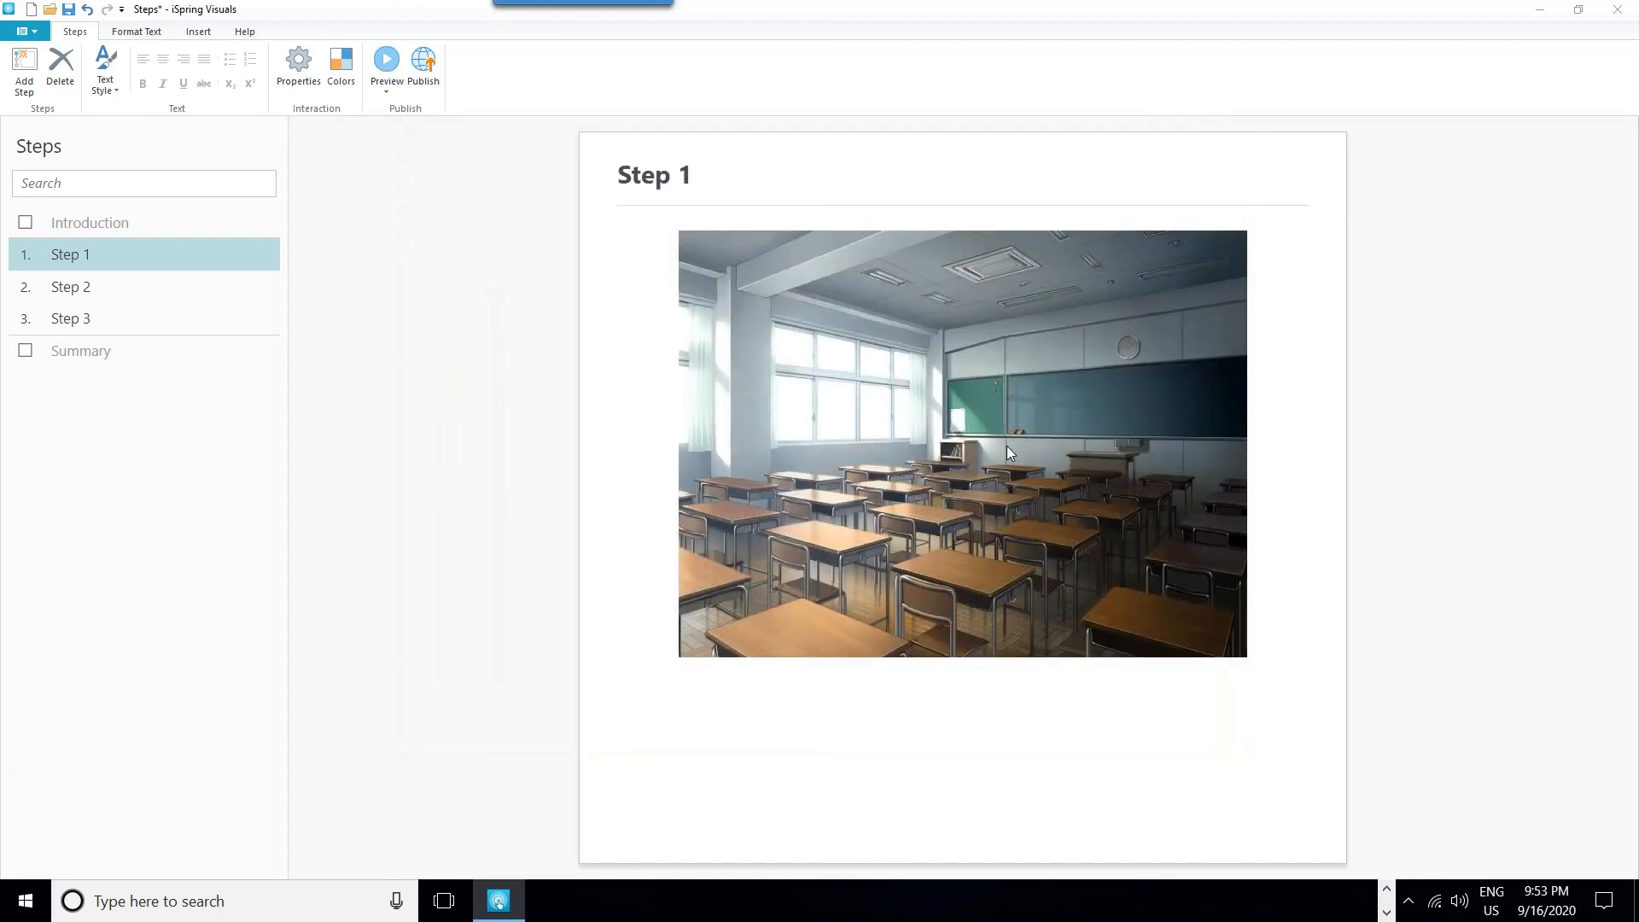
- Enlarge the classroom picture to the full width of Step 1's description area and delete it
left_click(1006, 445)
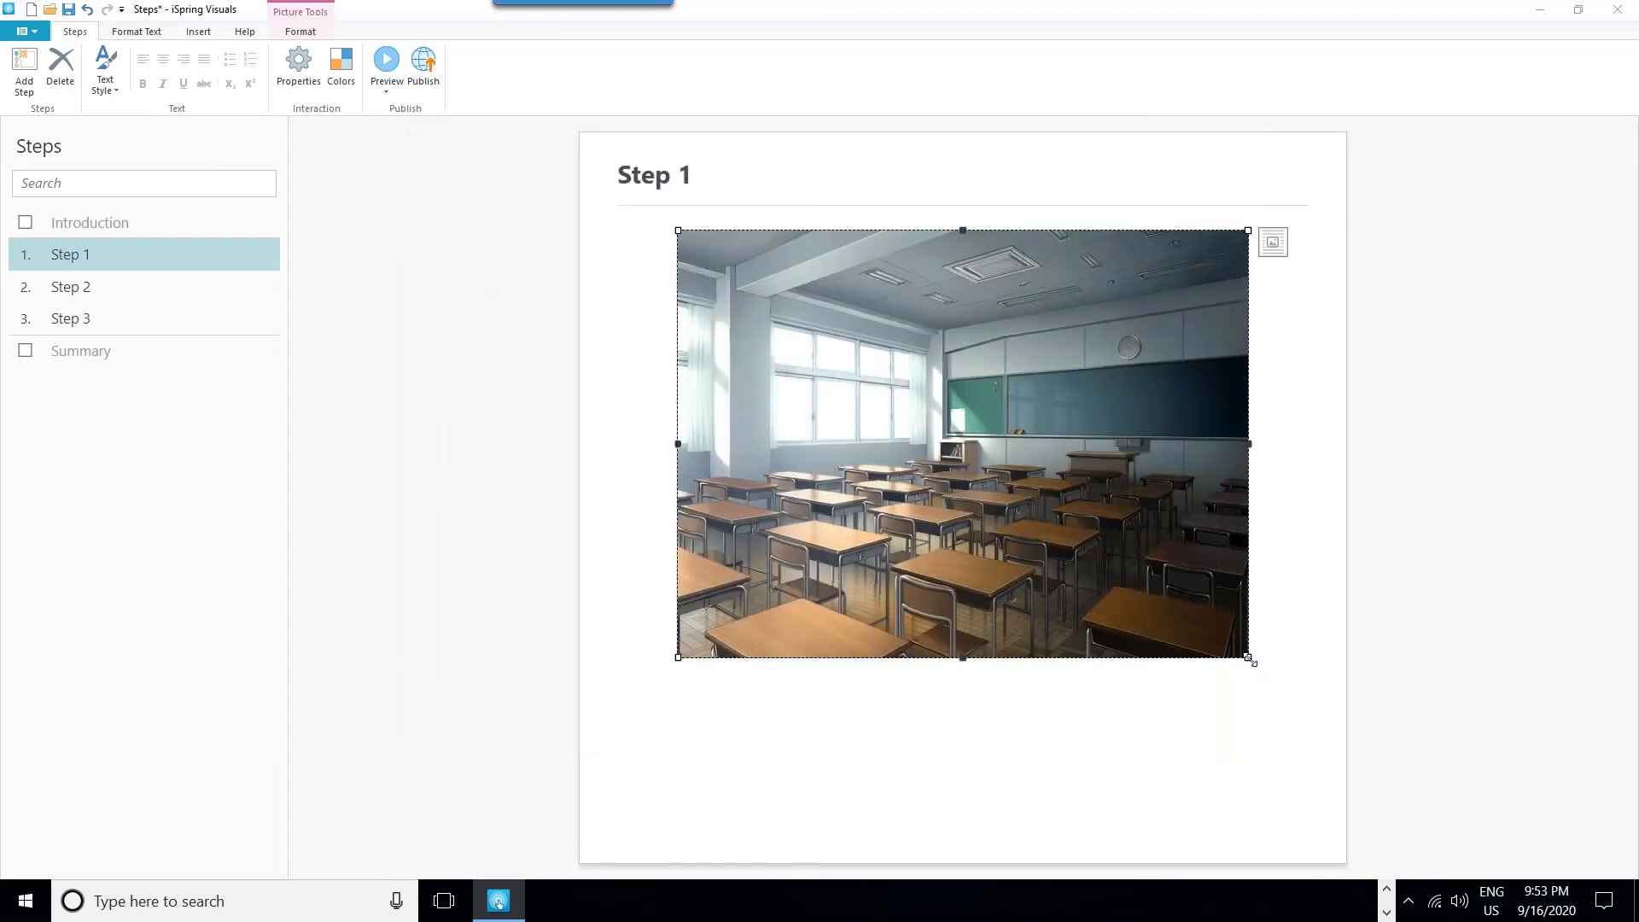
left_click_drag(1249, 658, 1259, 780)
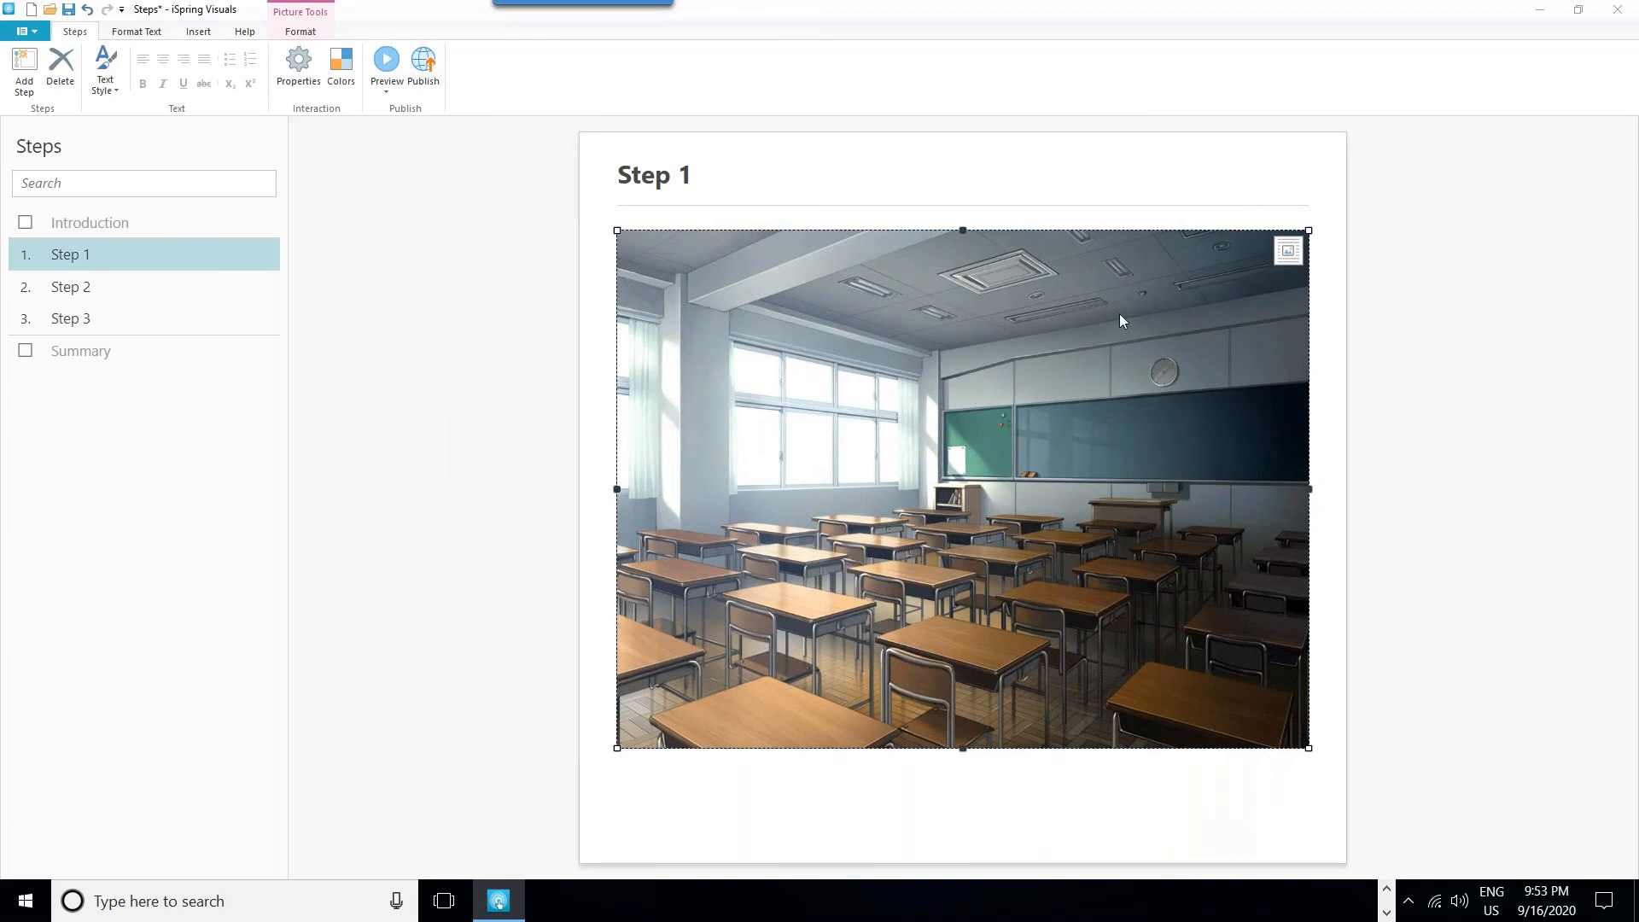
key("Delete")
right_click(901, 285)
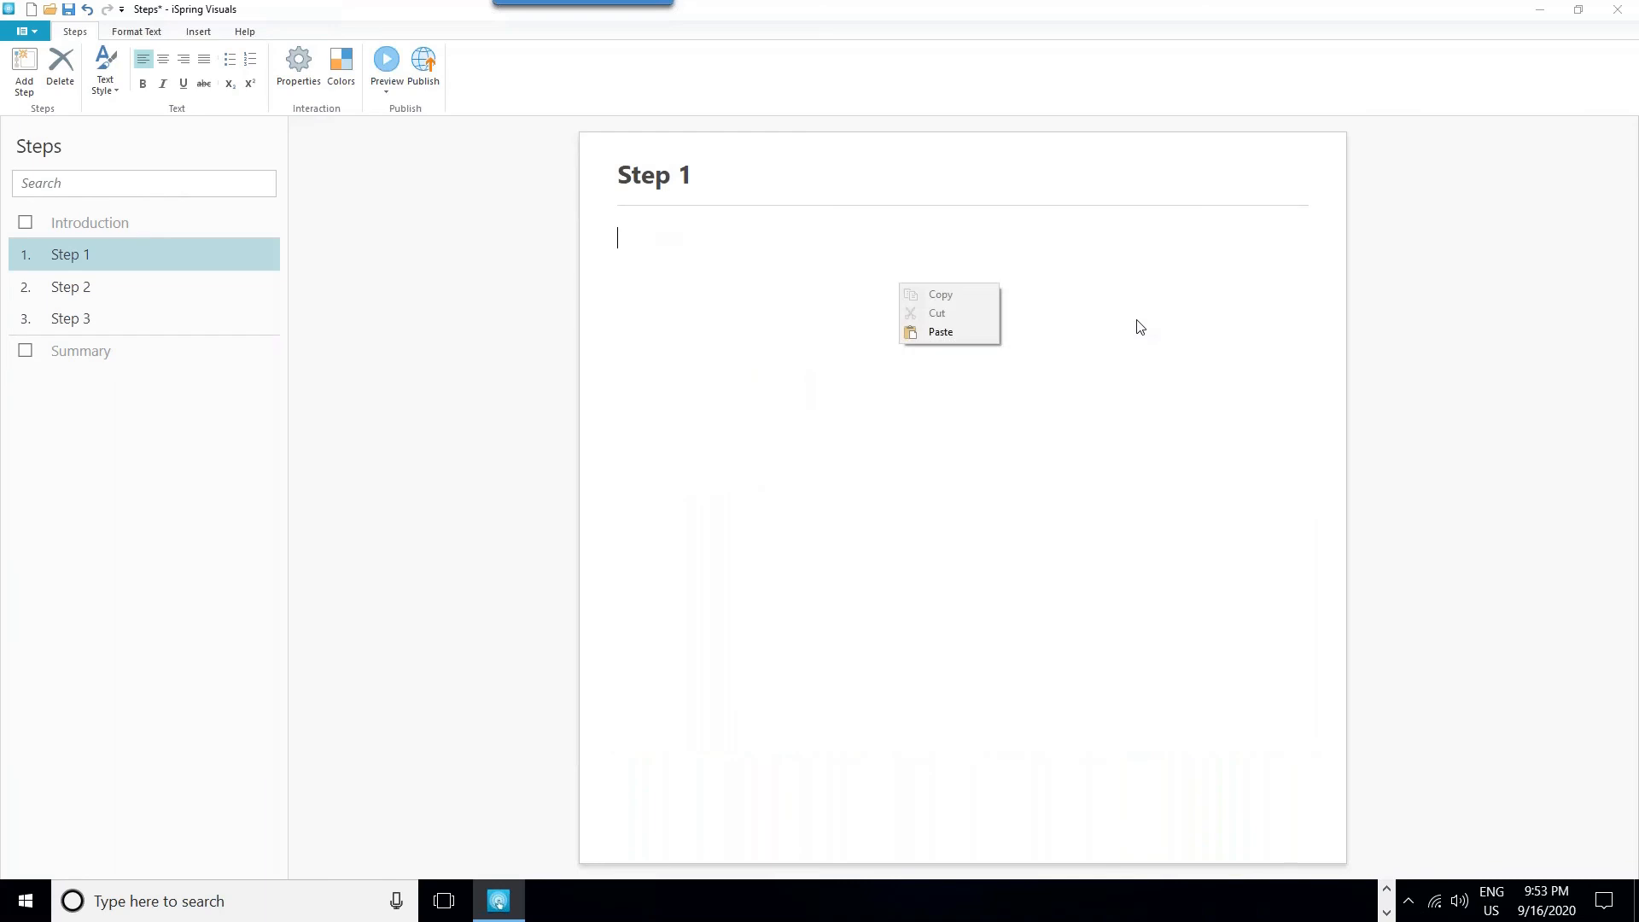
left_click(1235, 250)
right_click(1235, 250)
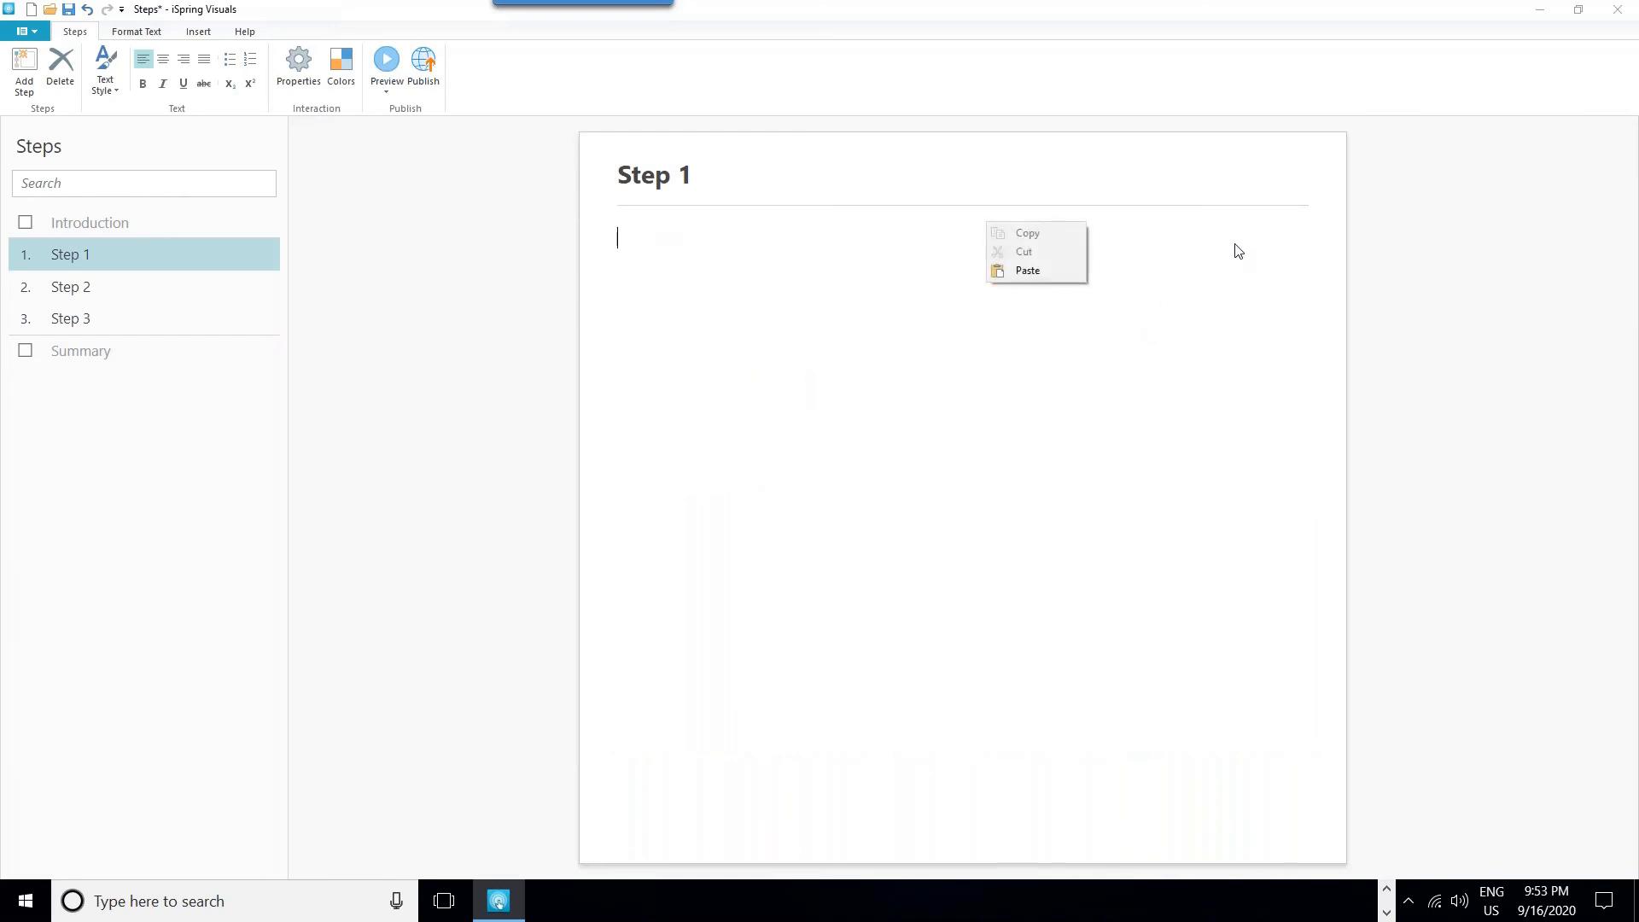
left_click(1239, 170)
right_click(1279, 180)
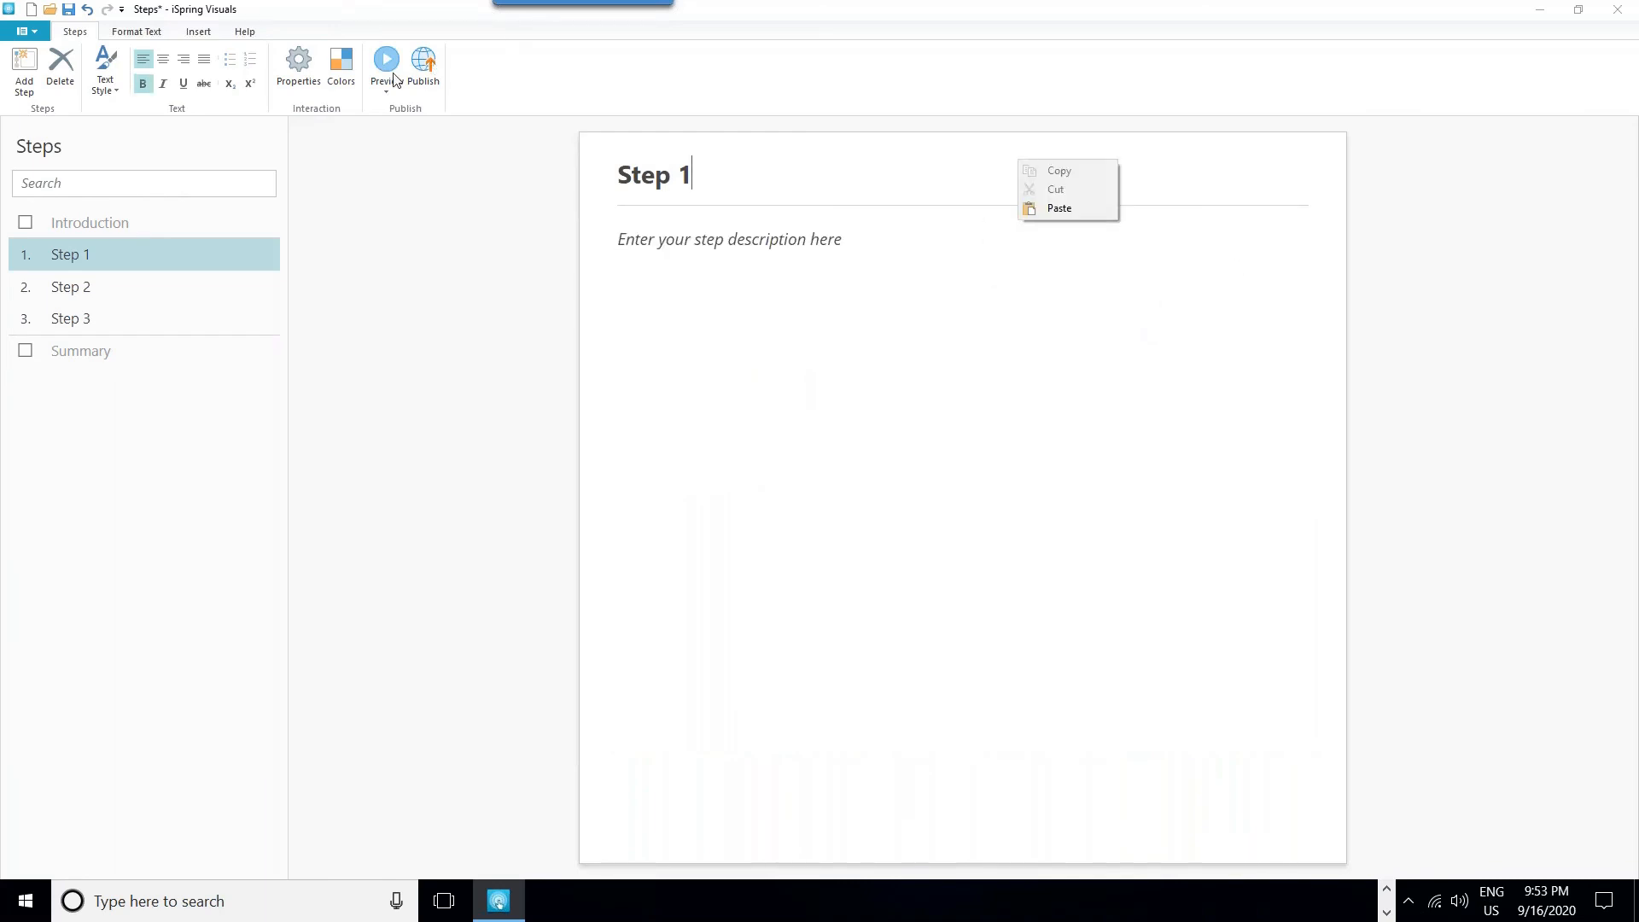
left_click(202, 32)
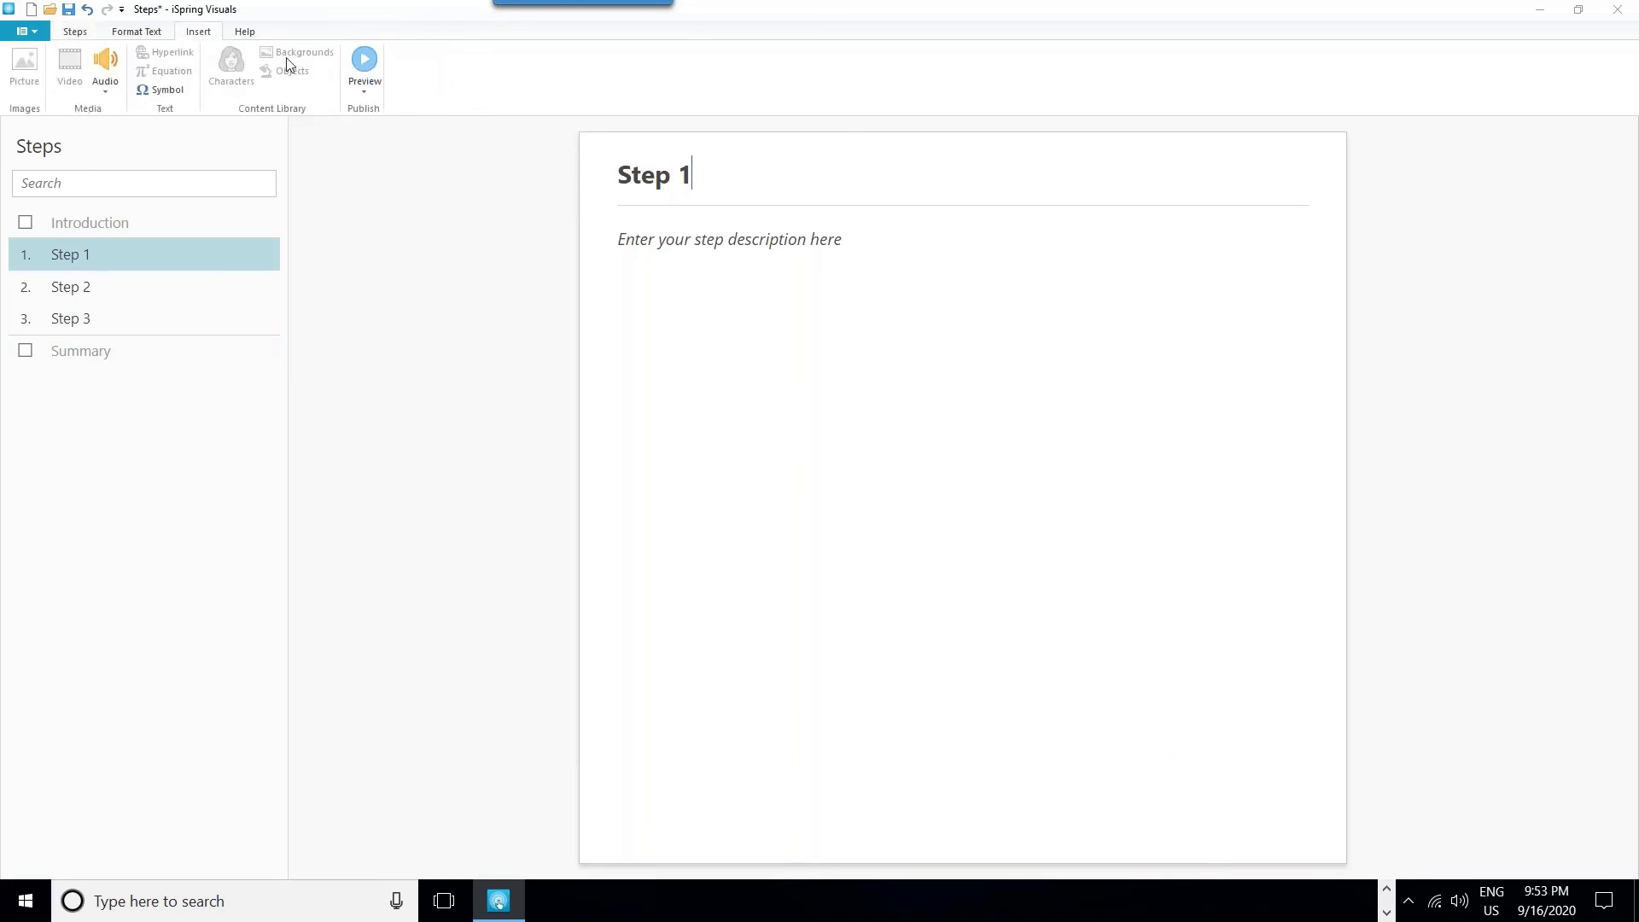
left_click(1321, 179)
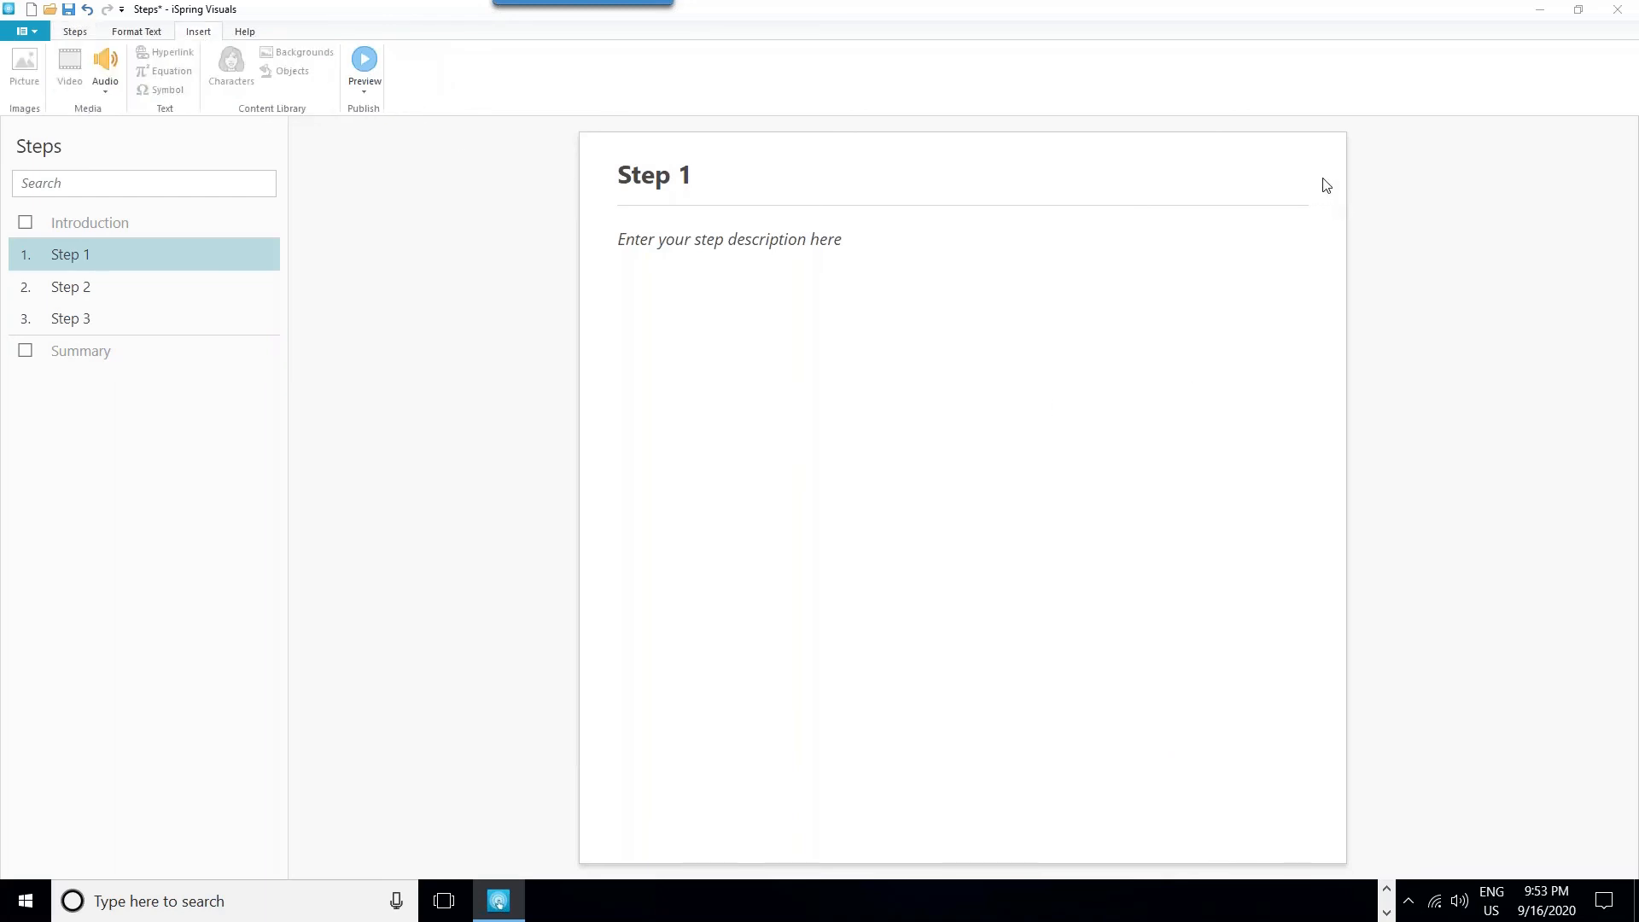
right_click(1310, 311)
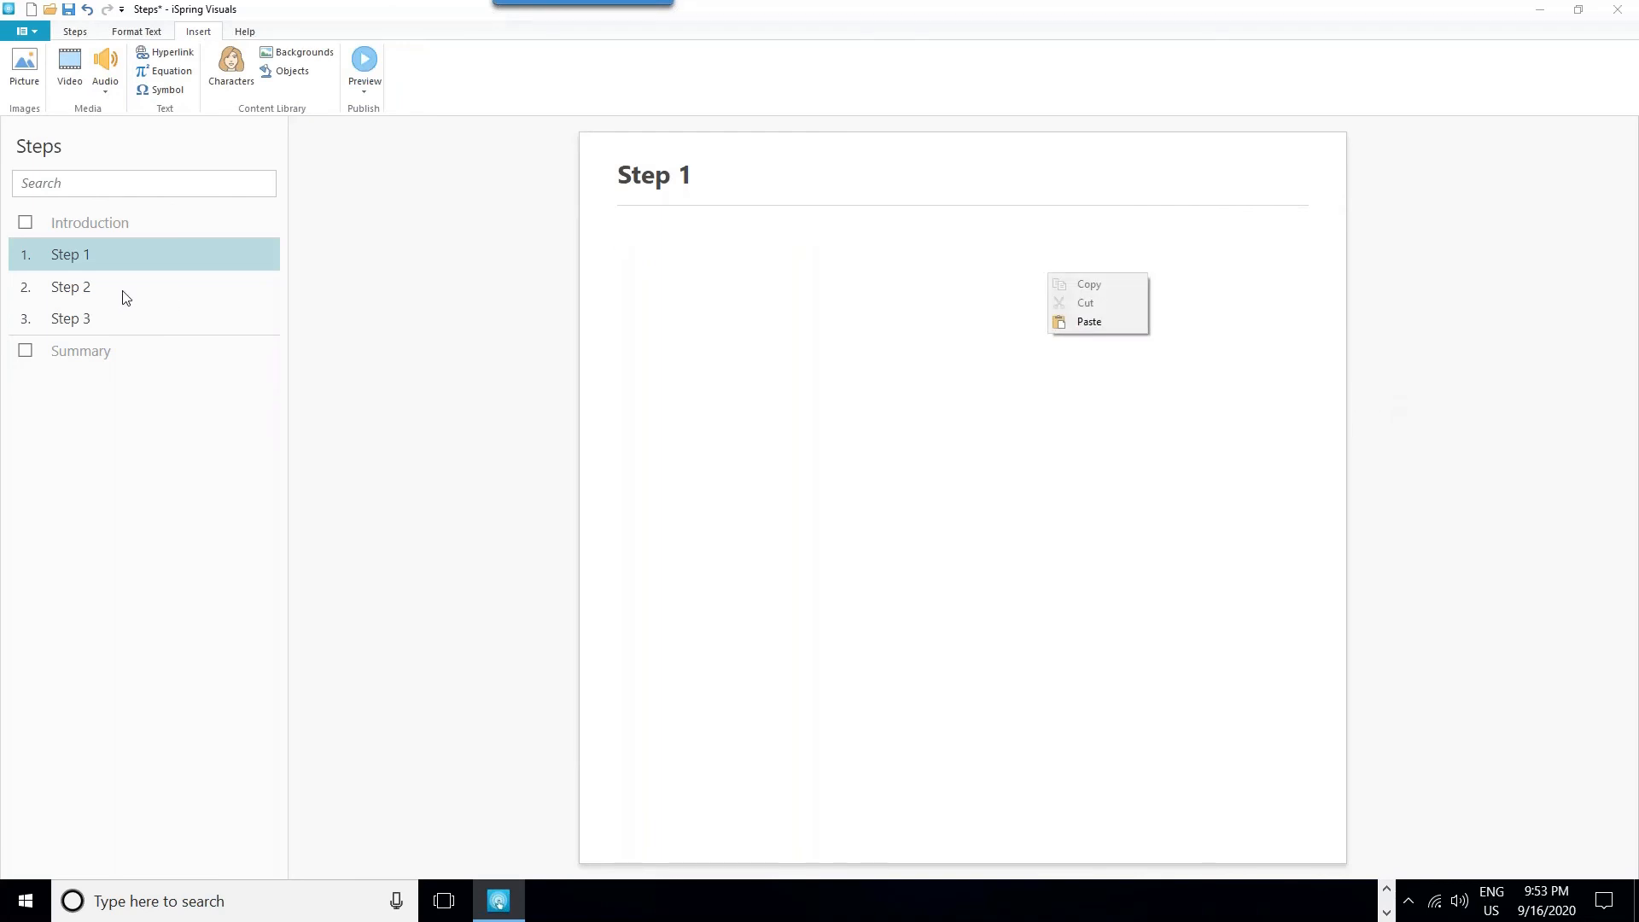
- For Step 2's description, look at the available picture files and browse the Content Library backgrounds without inserting anything
left_click(73, 299)
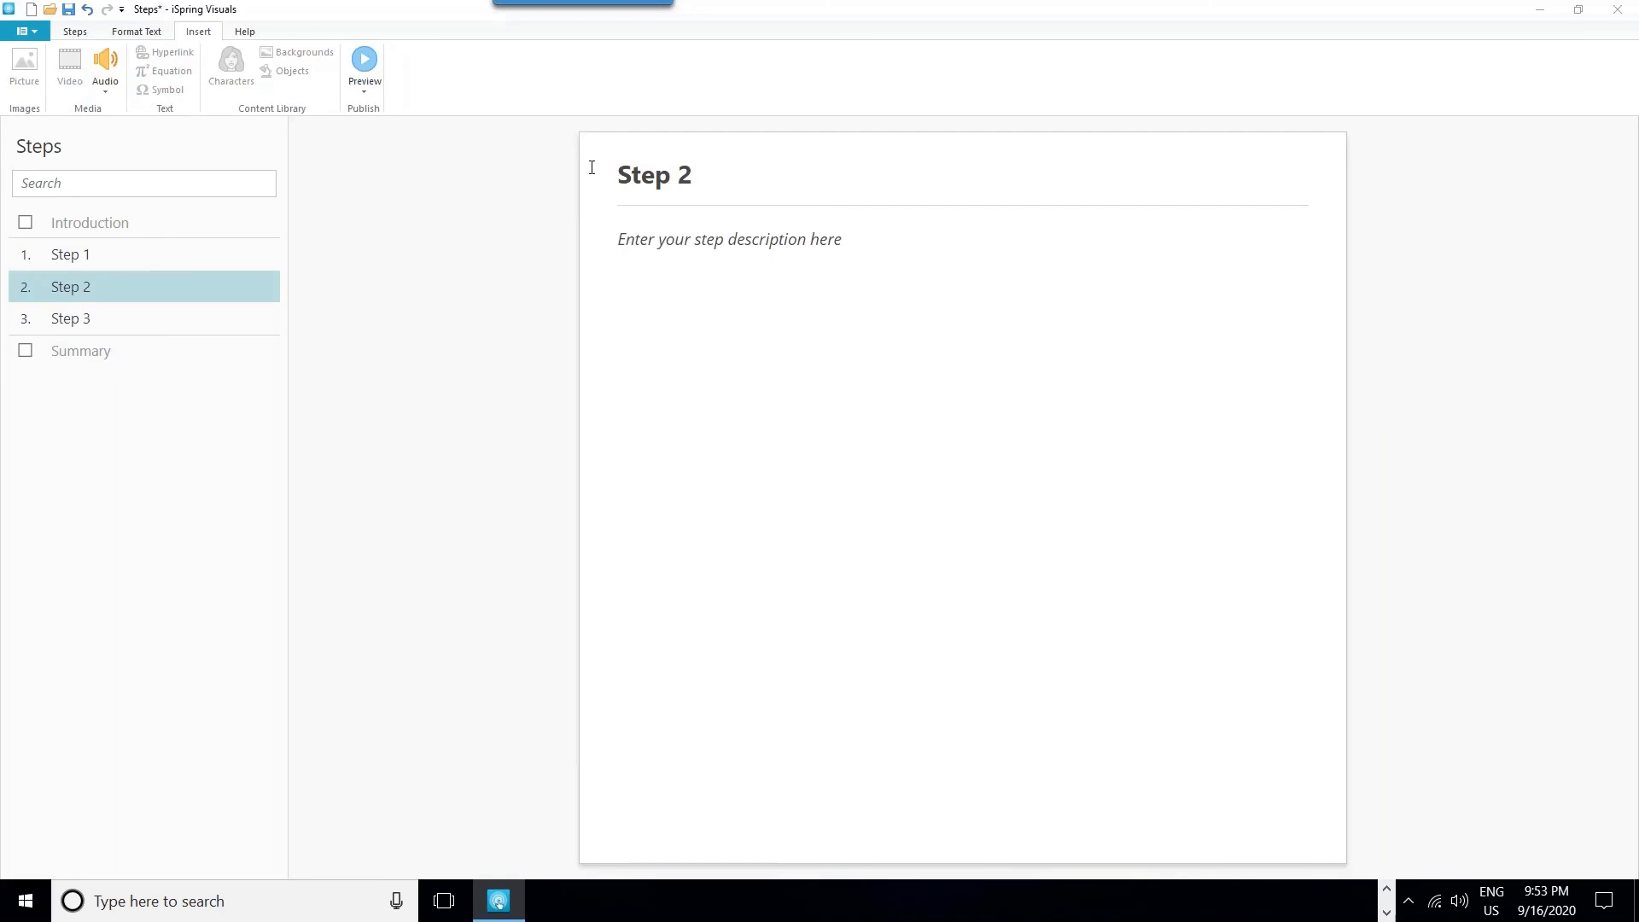
left_click(765, 267)
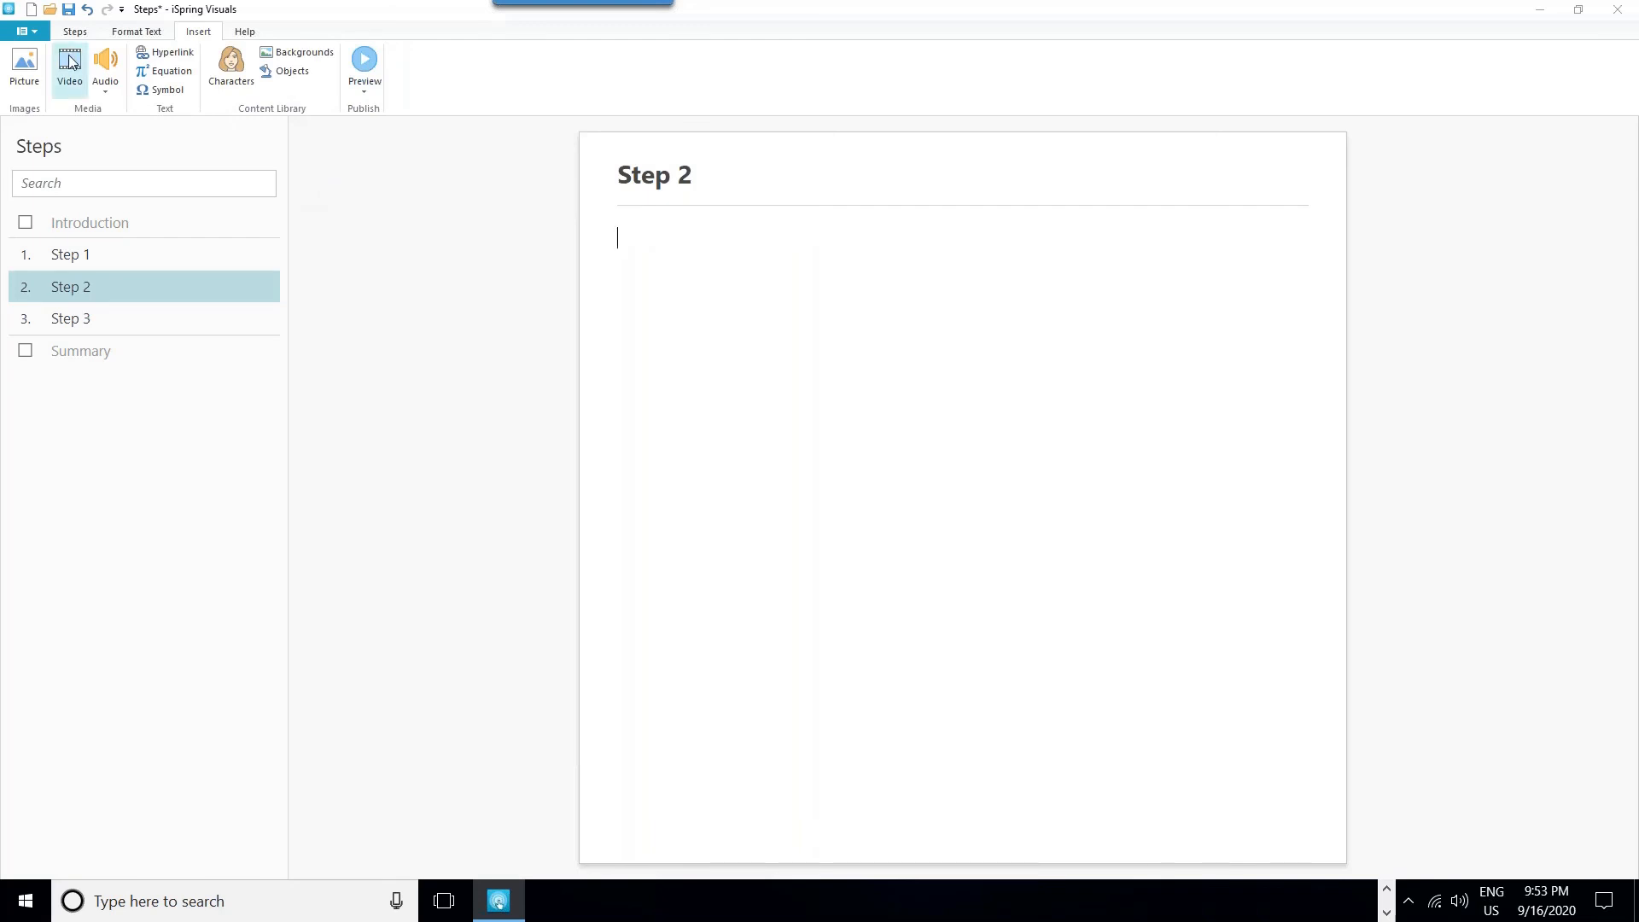
left_click(22, 74)
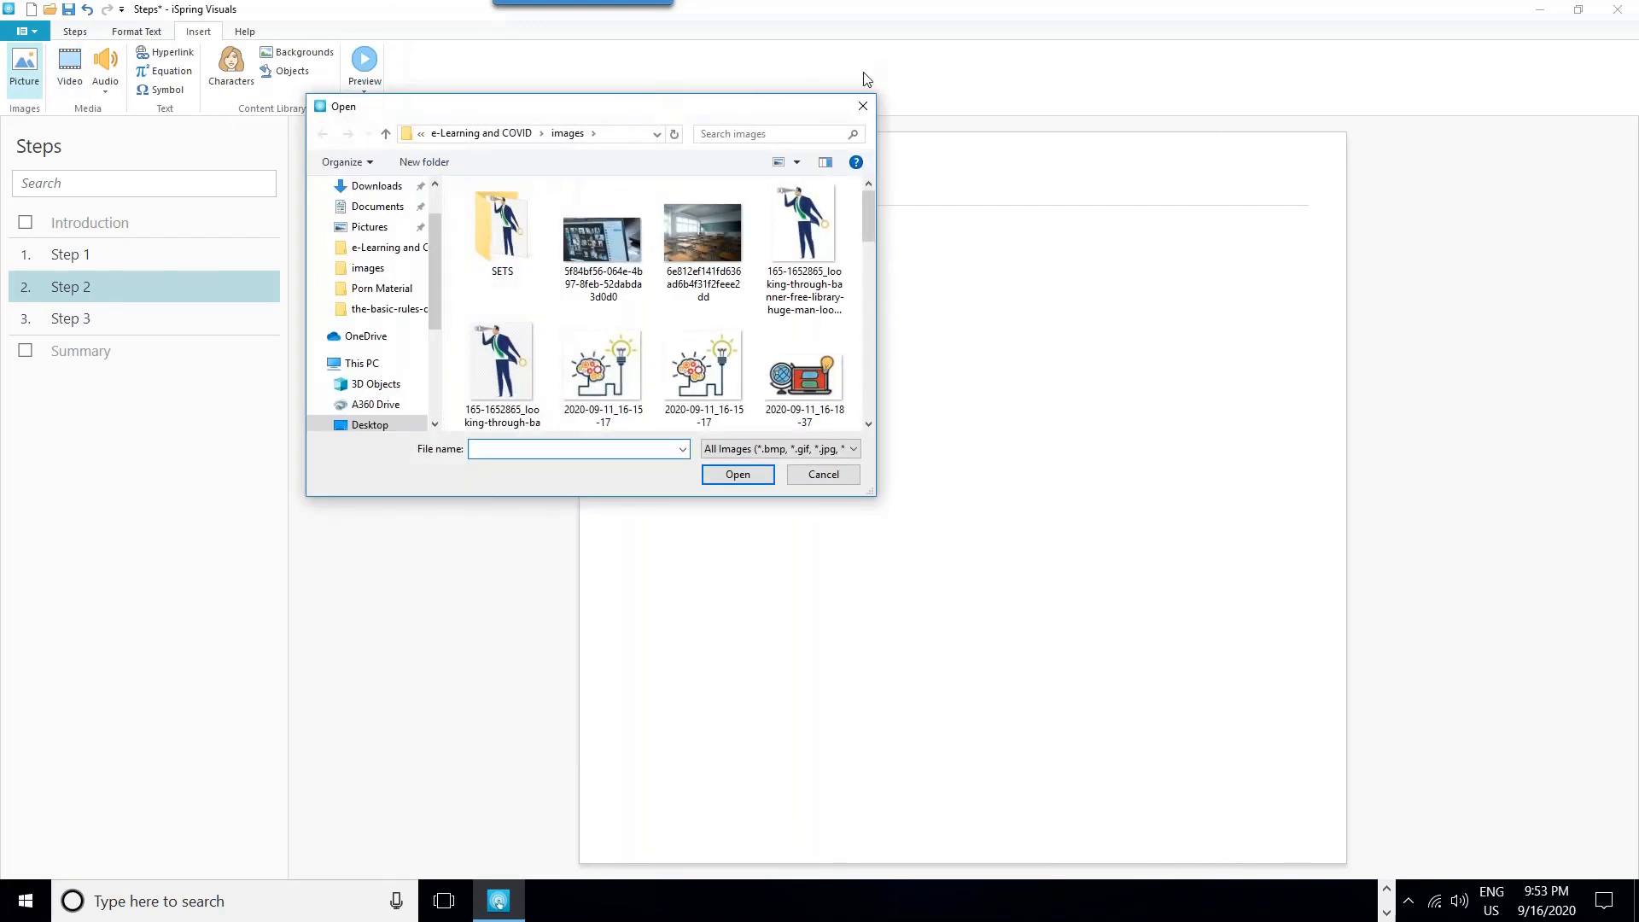
left_click(861, 108)
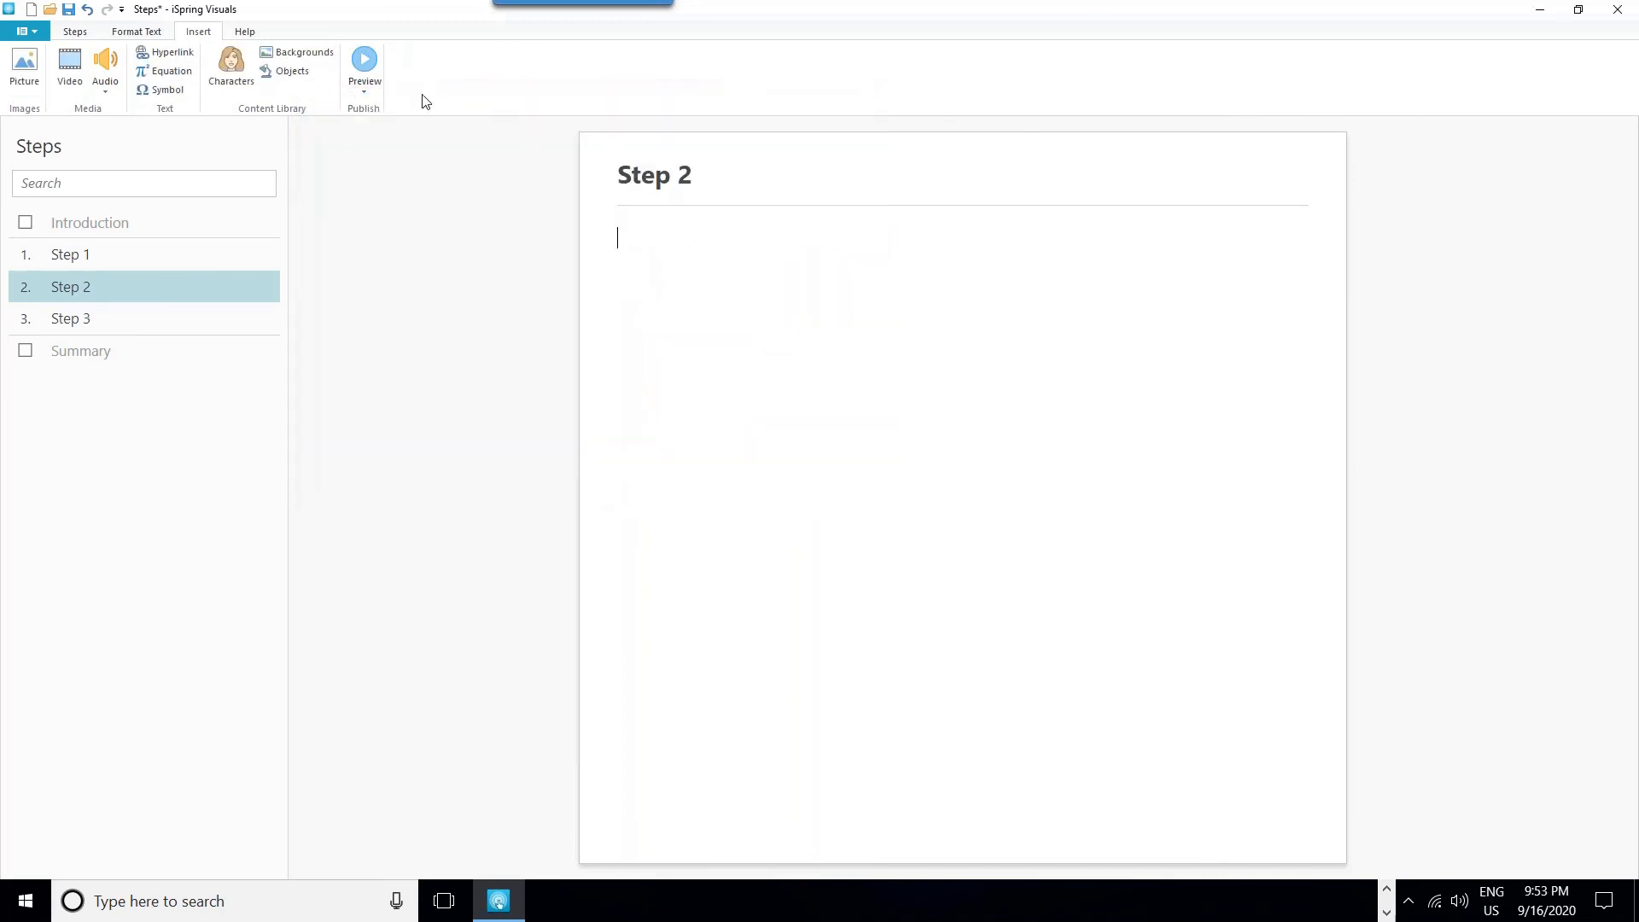
left_click(305, 53)
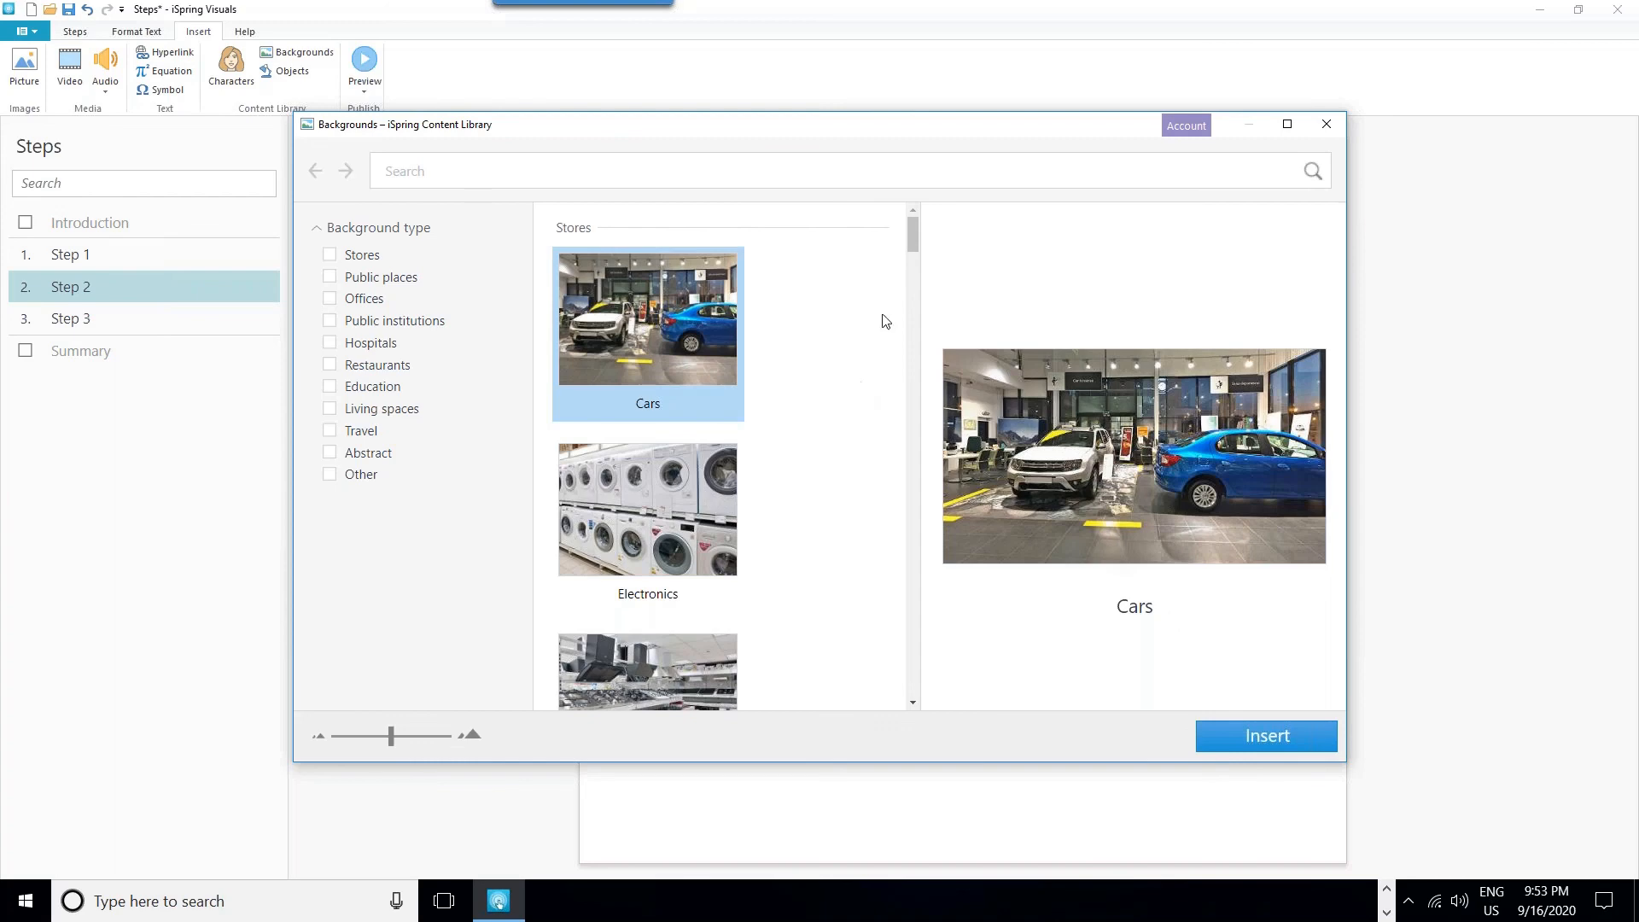
left_click_drag(912, 241, 905, 340)
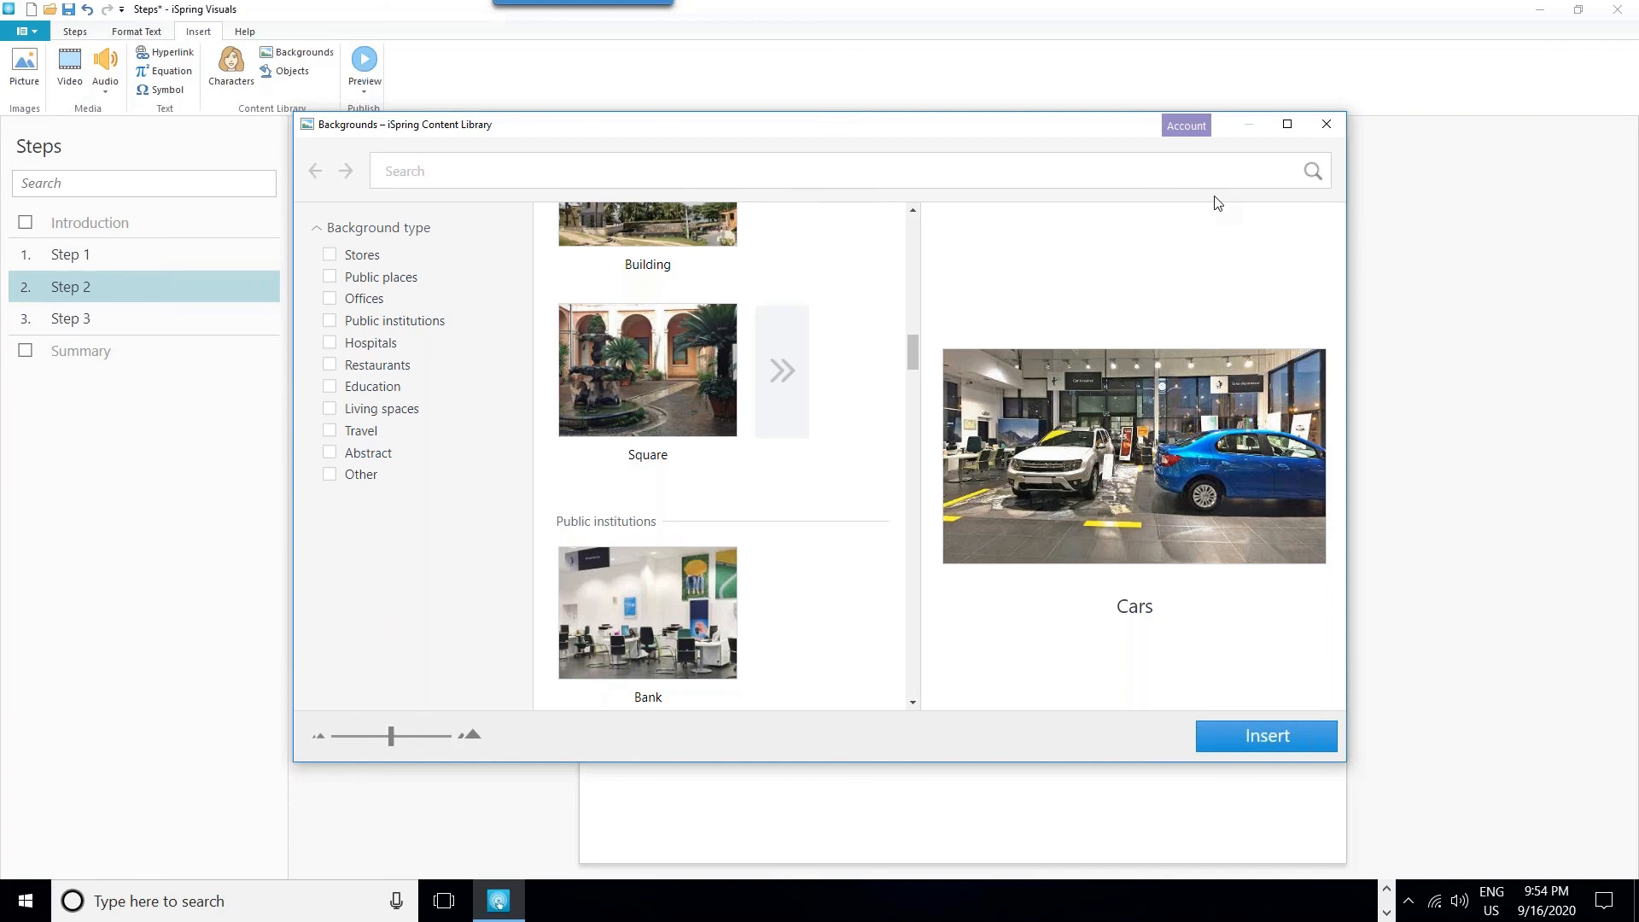
left_click(1335, 125)
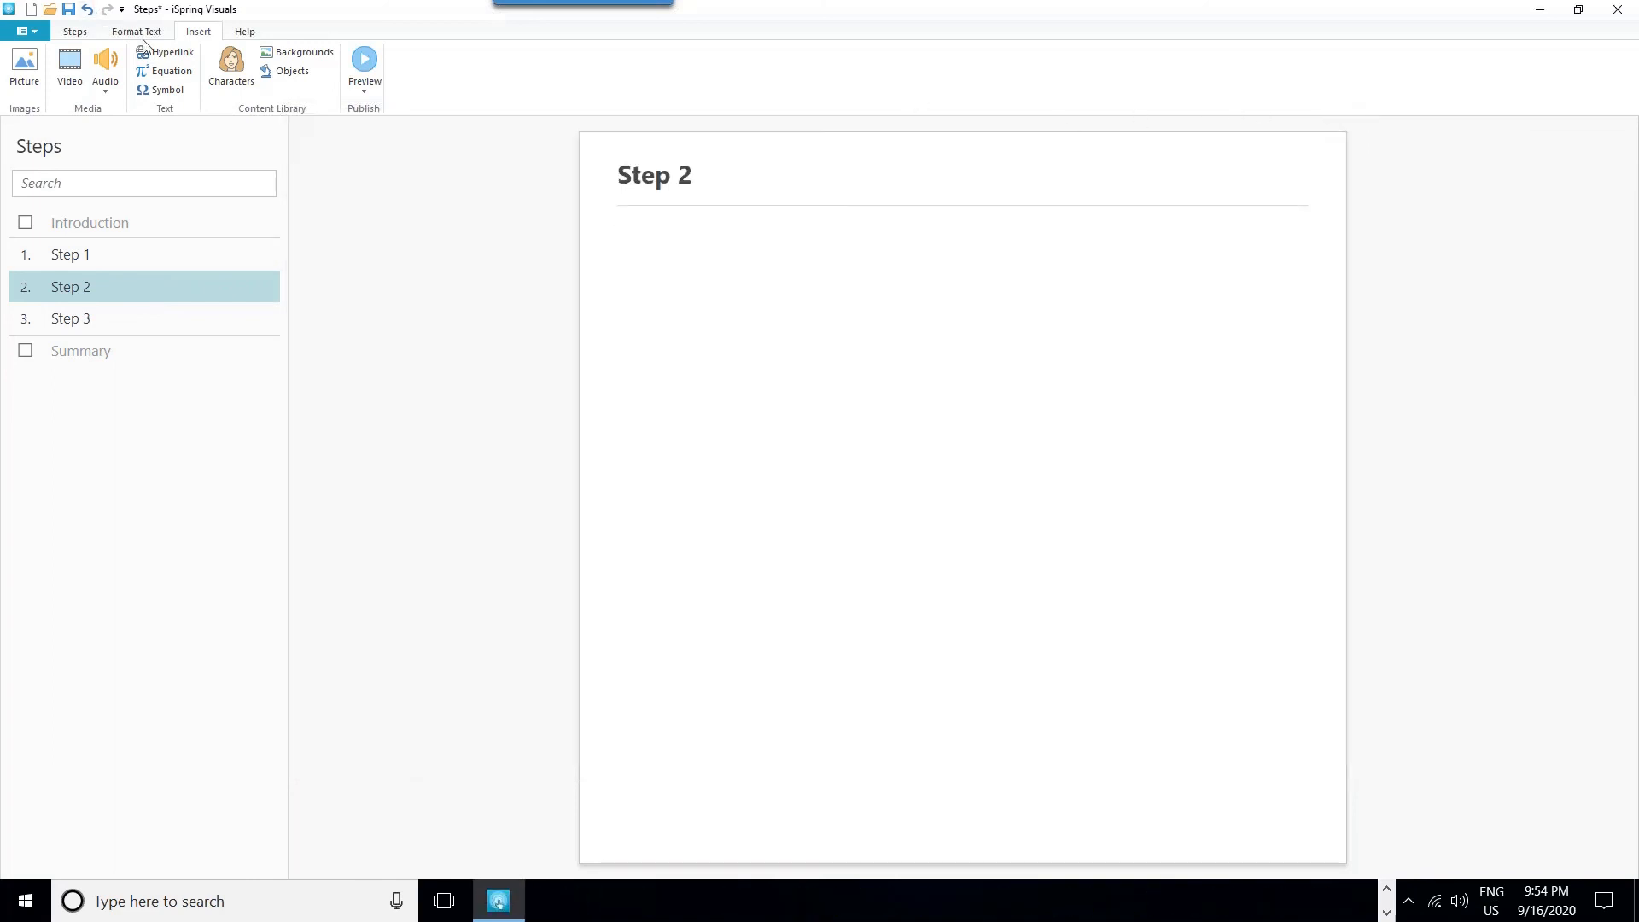
- Create a new Timeline interaction from the Process group
left_click(32, 31)
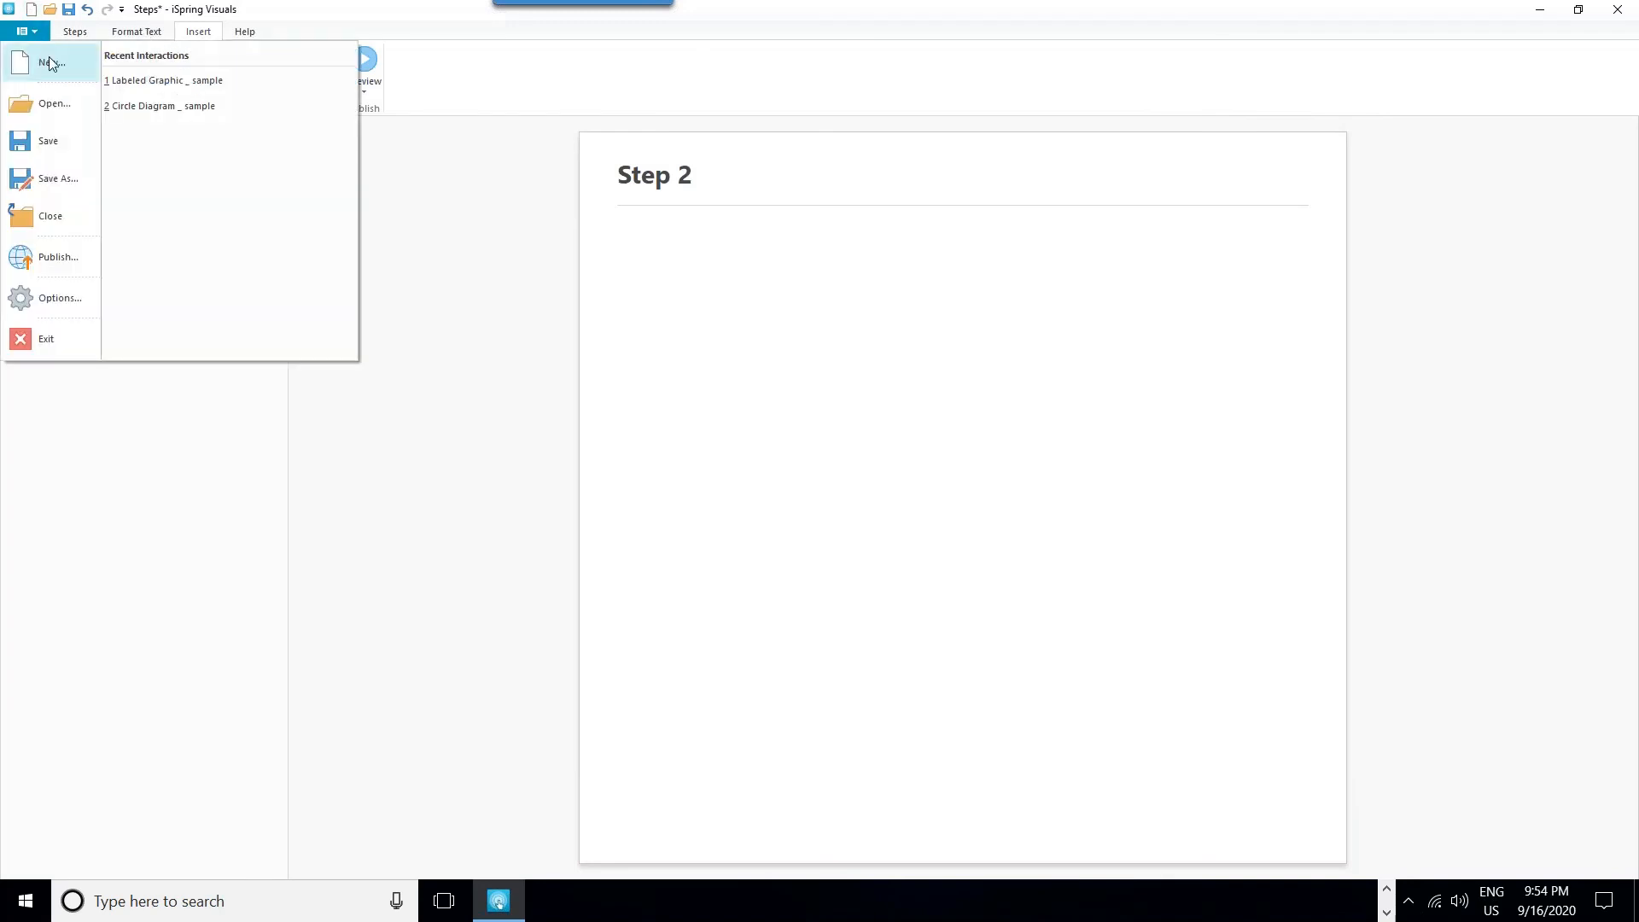
left_click(51, 63)
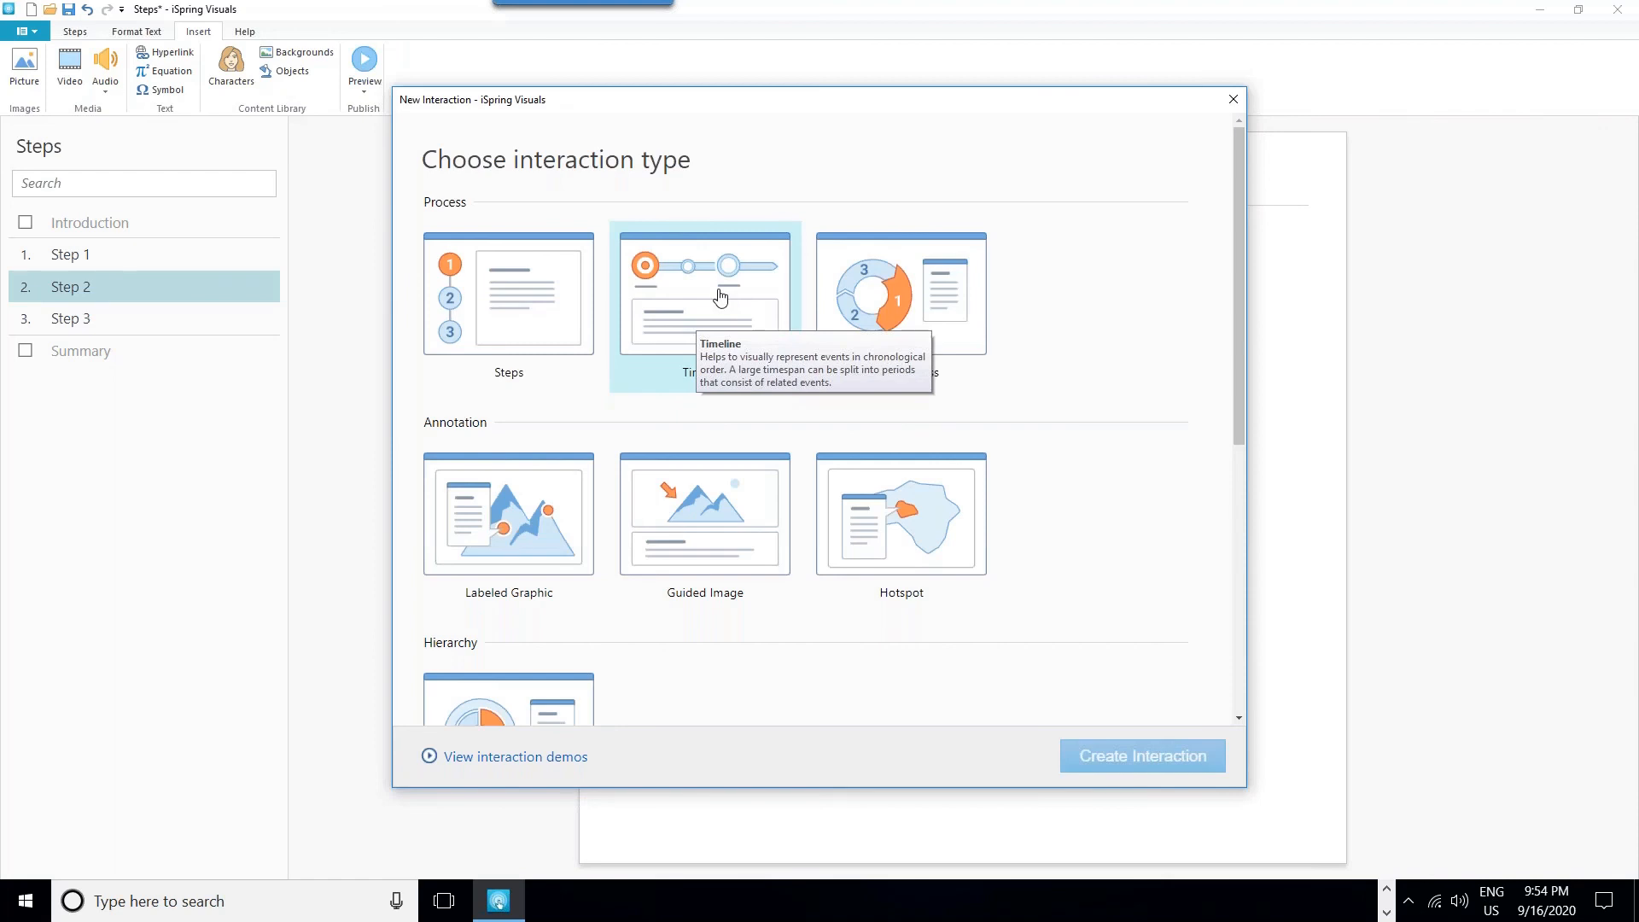
double_click(720, 296)
left_click(885, 450)
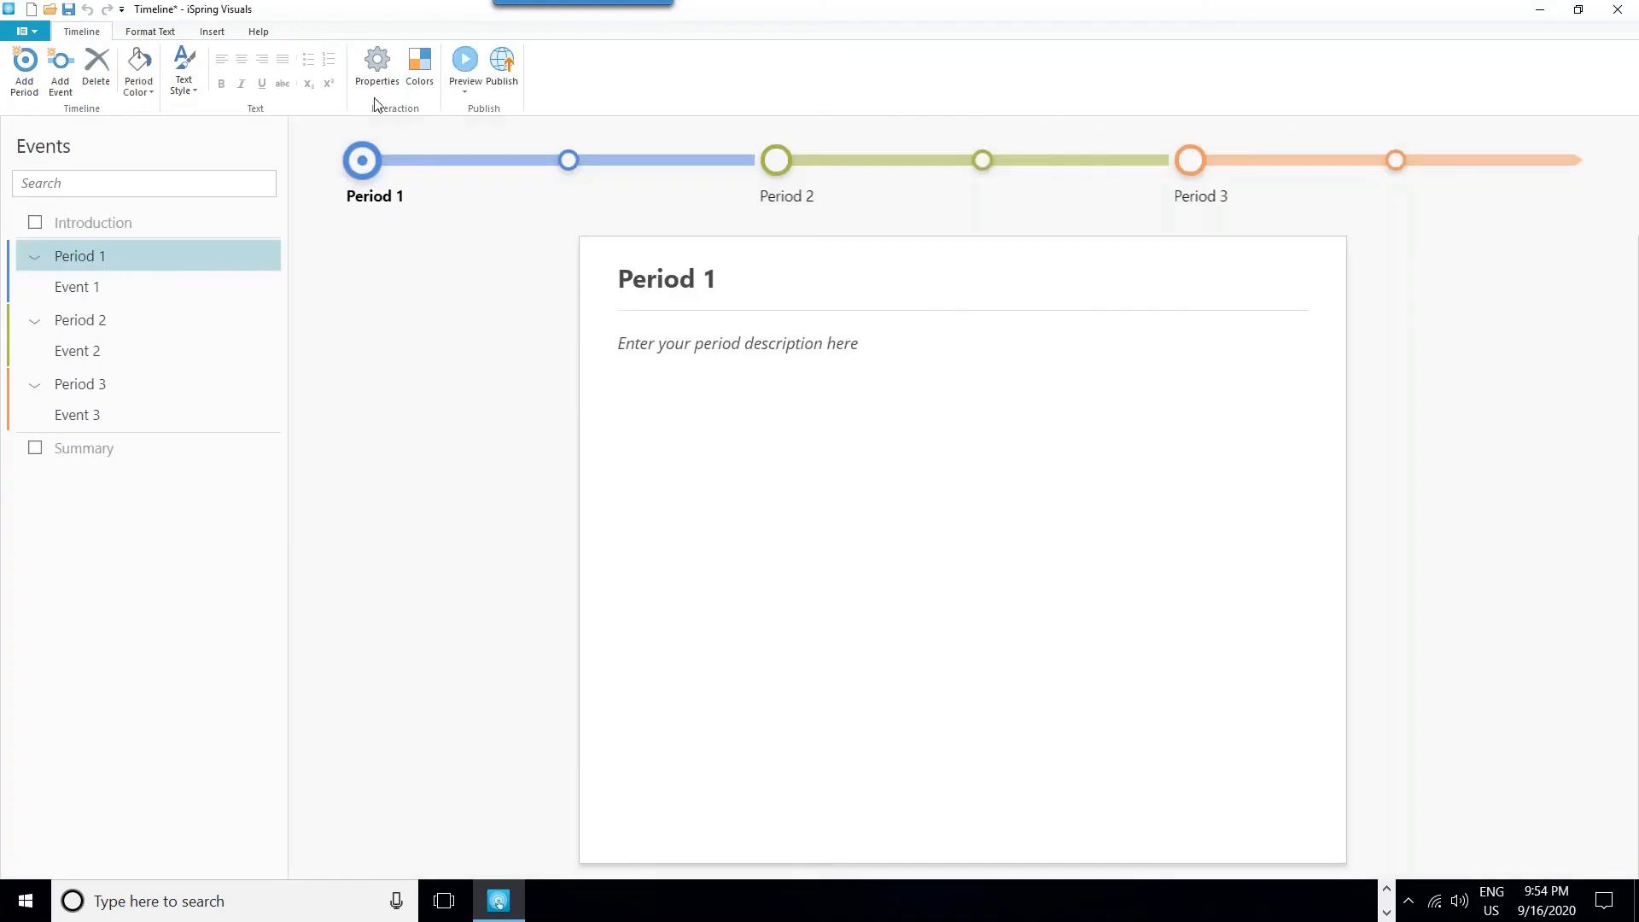
- View Event 1 on the timeline and insert a blank equation into Period 2's description
left_click(568, 160)
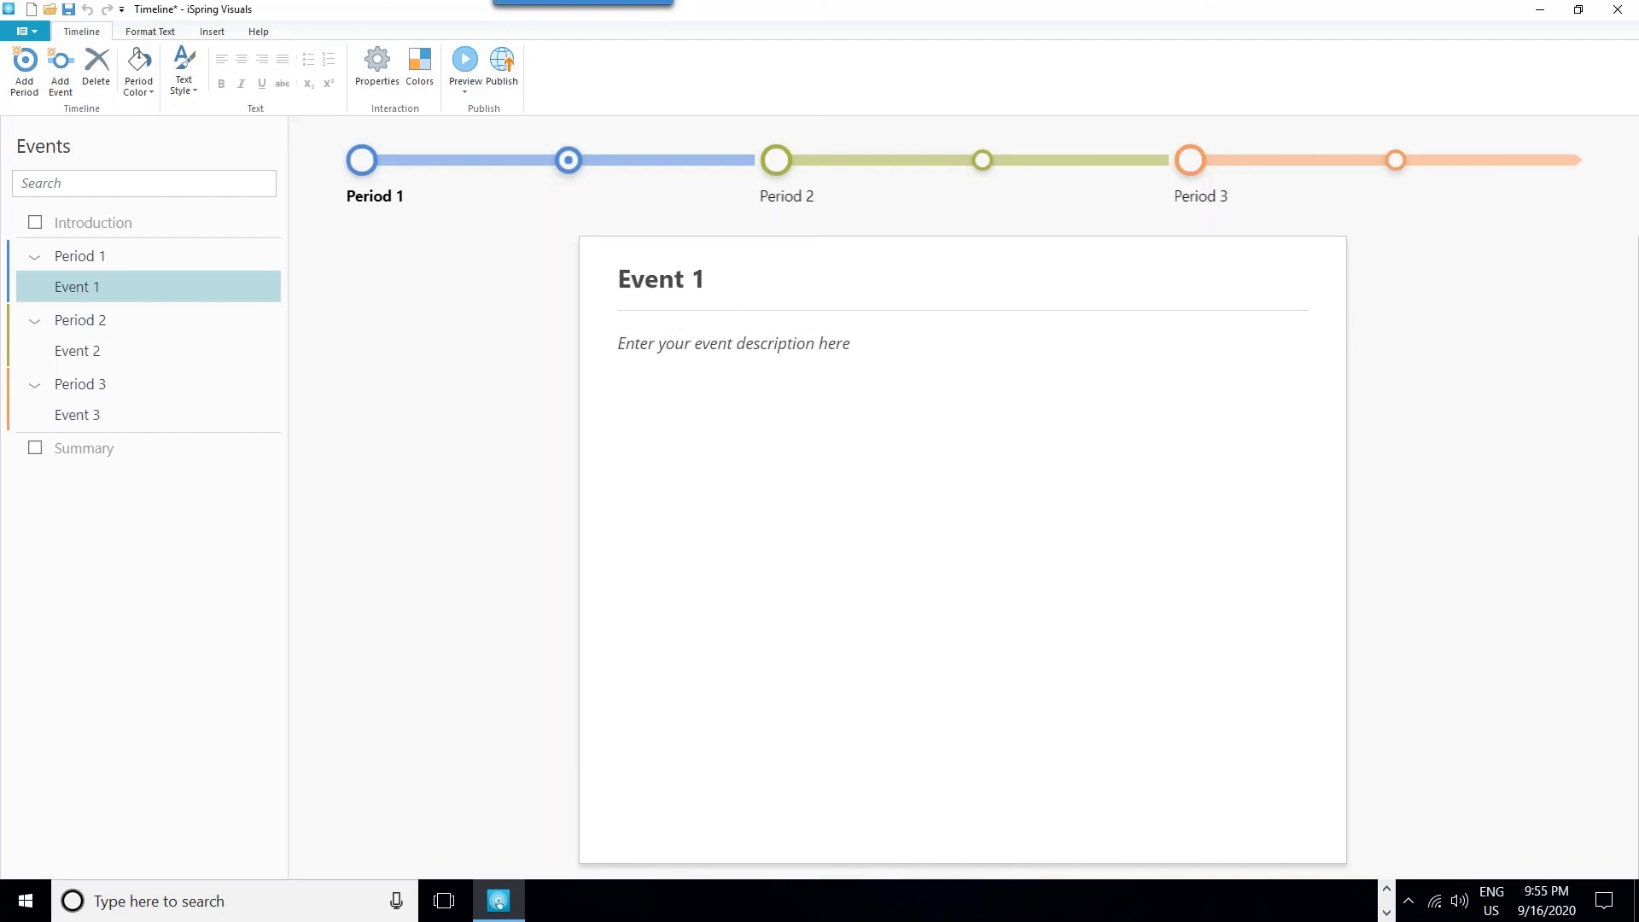
left_click(776, 160)
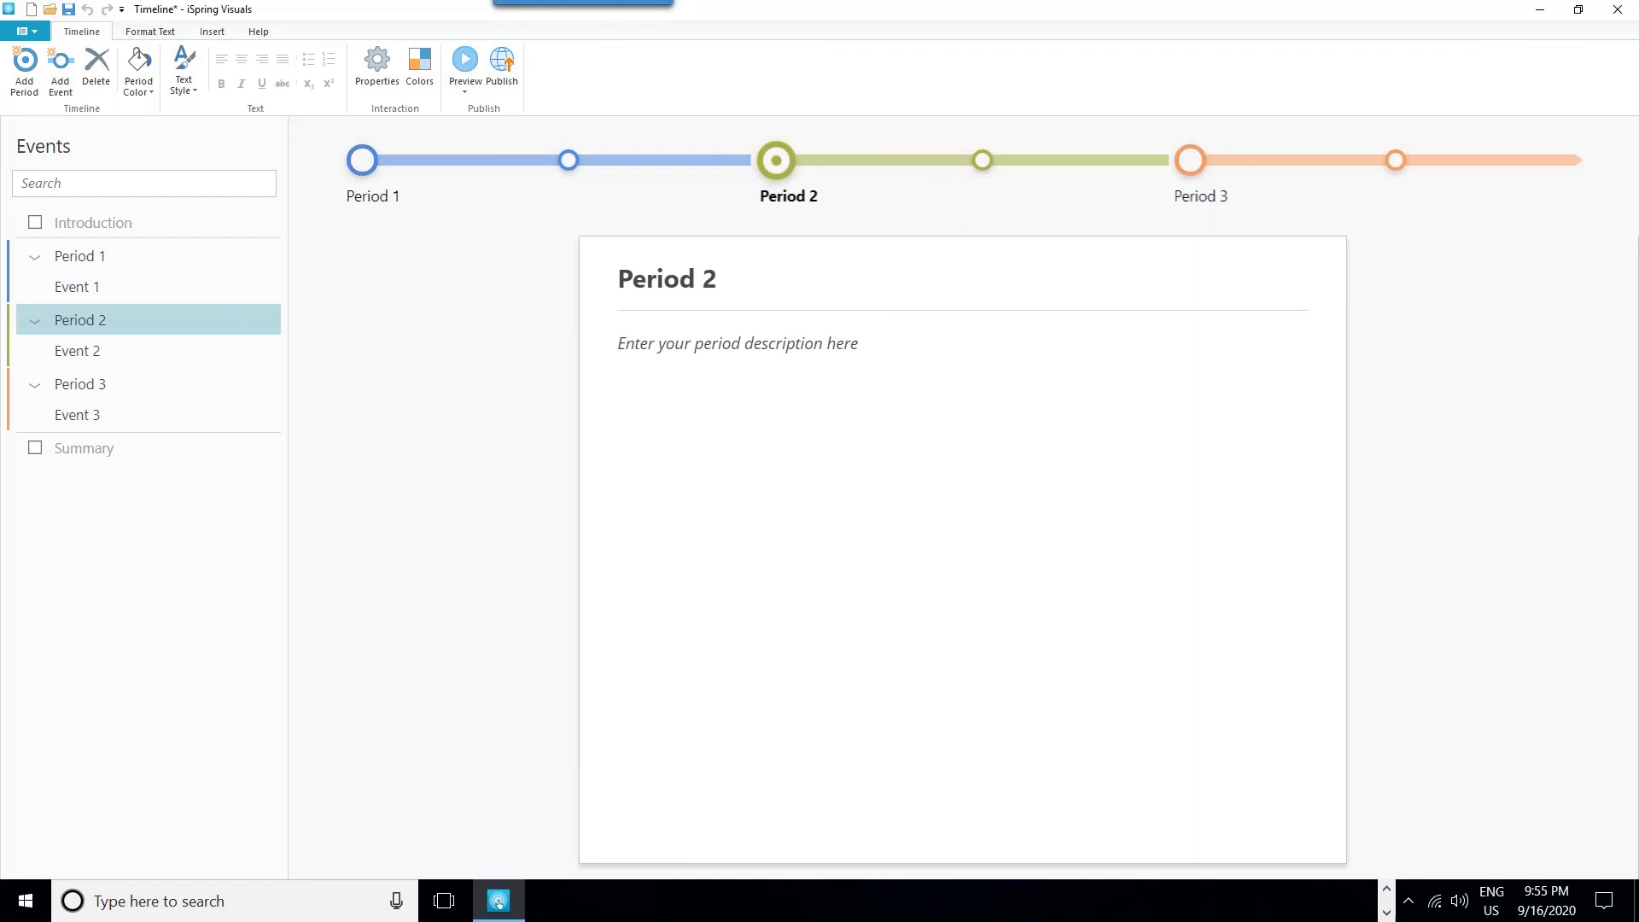
left_click(688, 342)
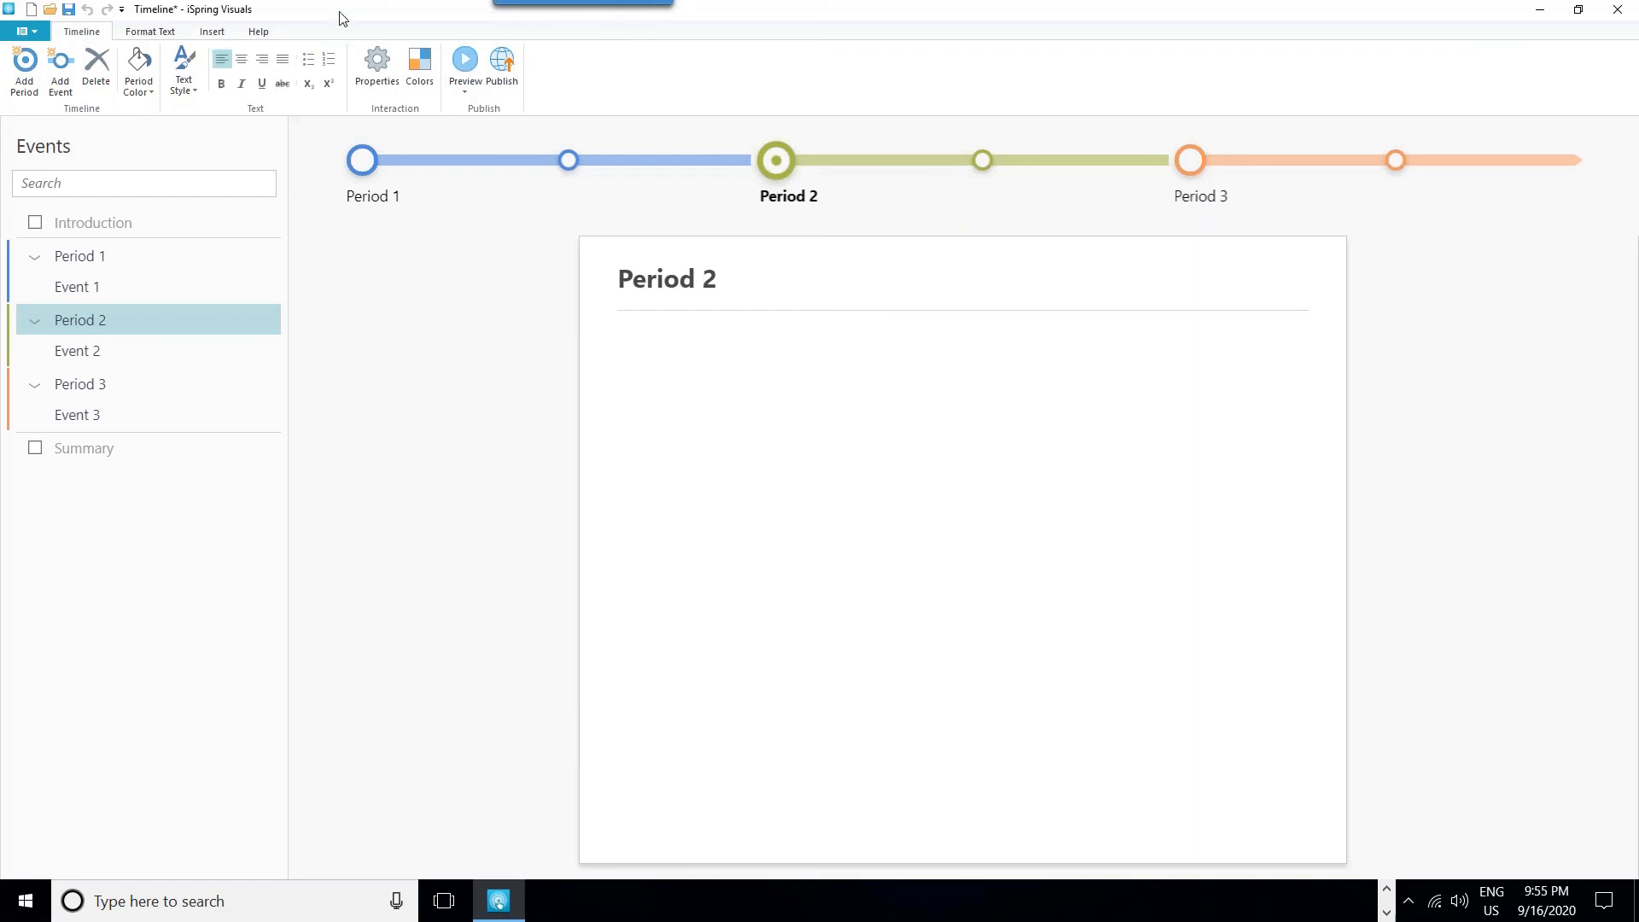
left_click(224, 33)
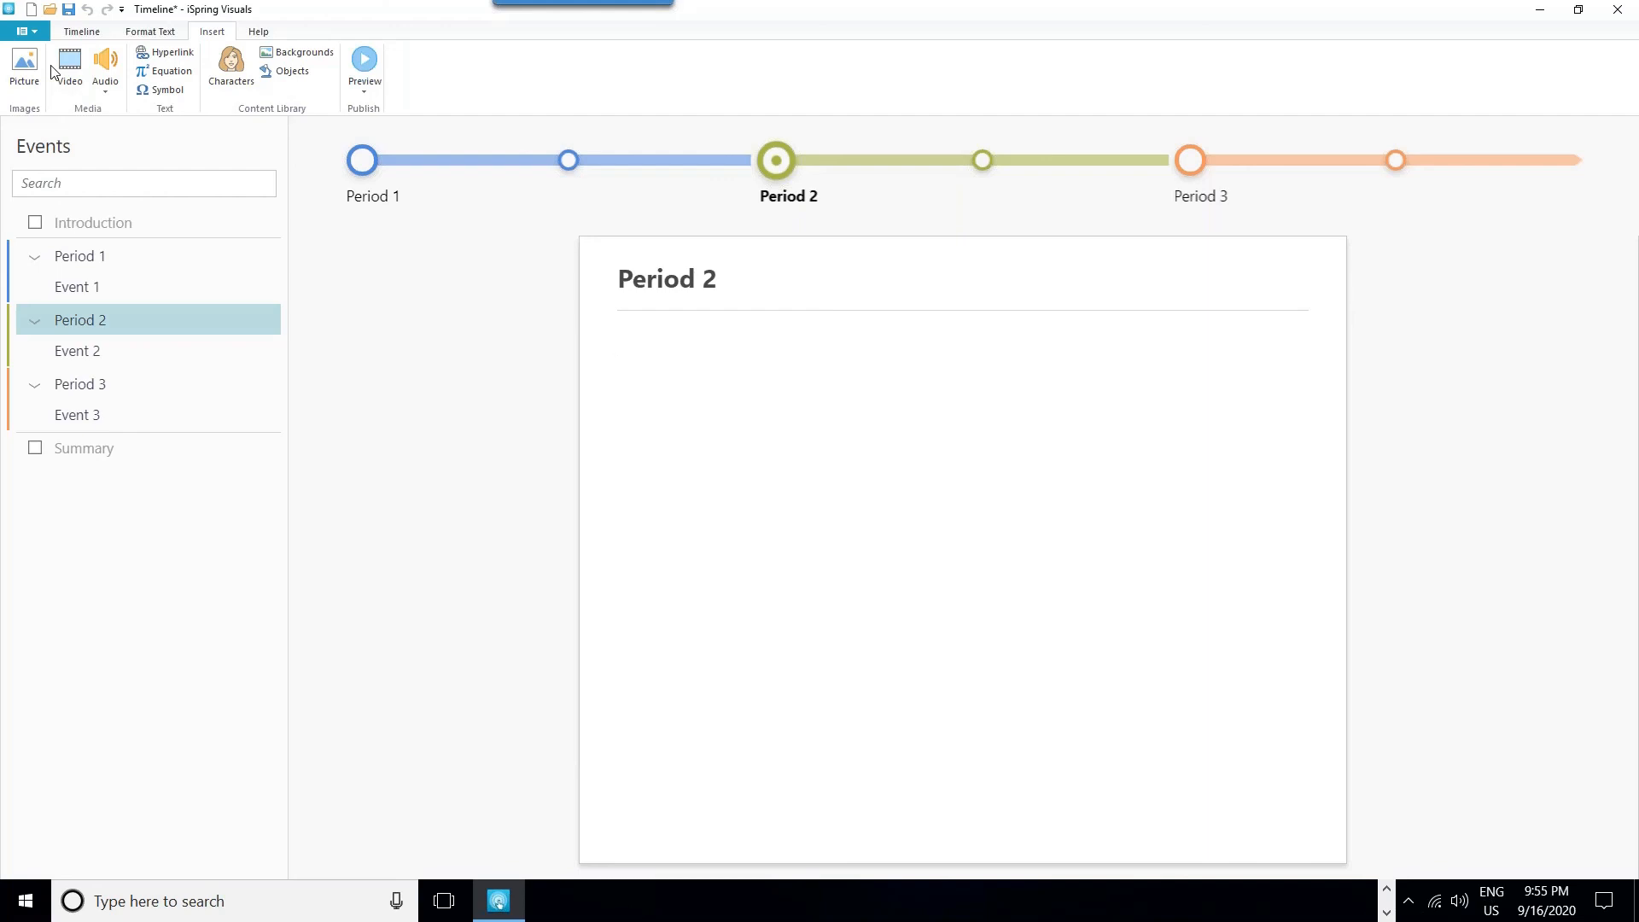
left_click(174, 74)
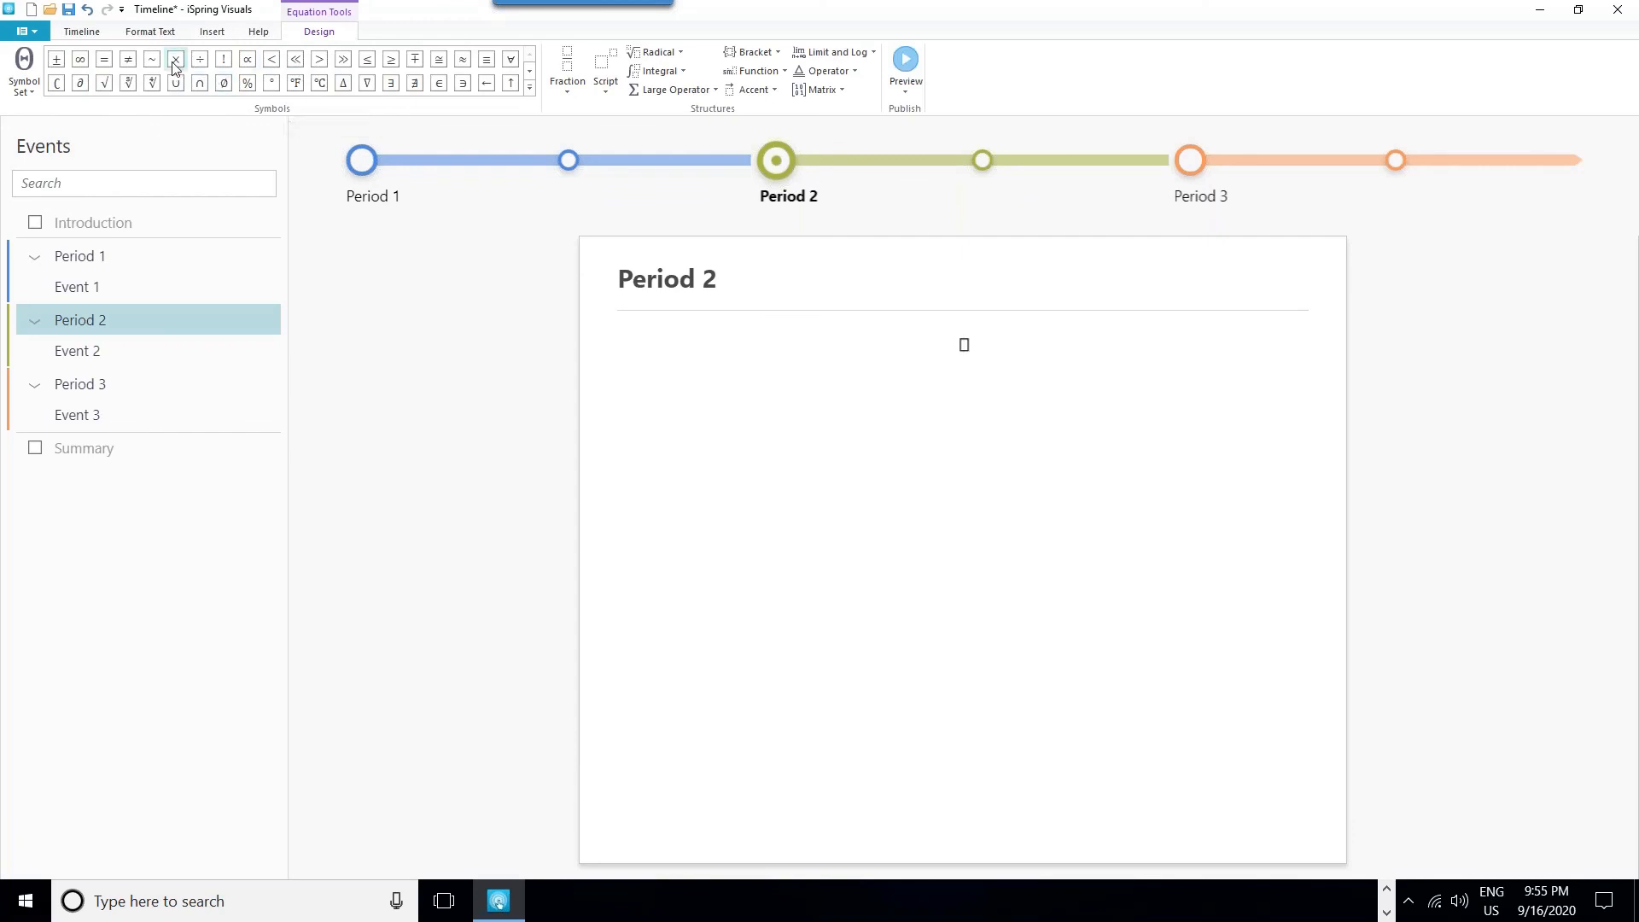
- Build the expression ax² in Period 2's equation using the superscript script structure, and finish editing it
left_click(606, 75)
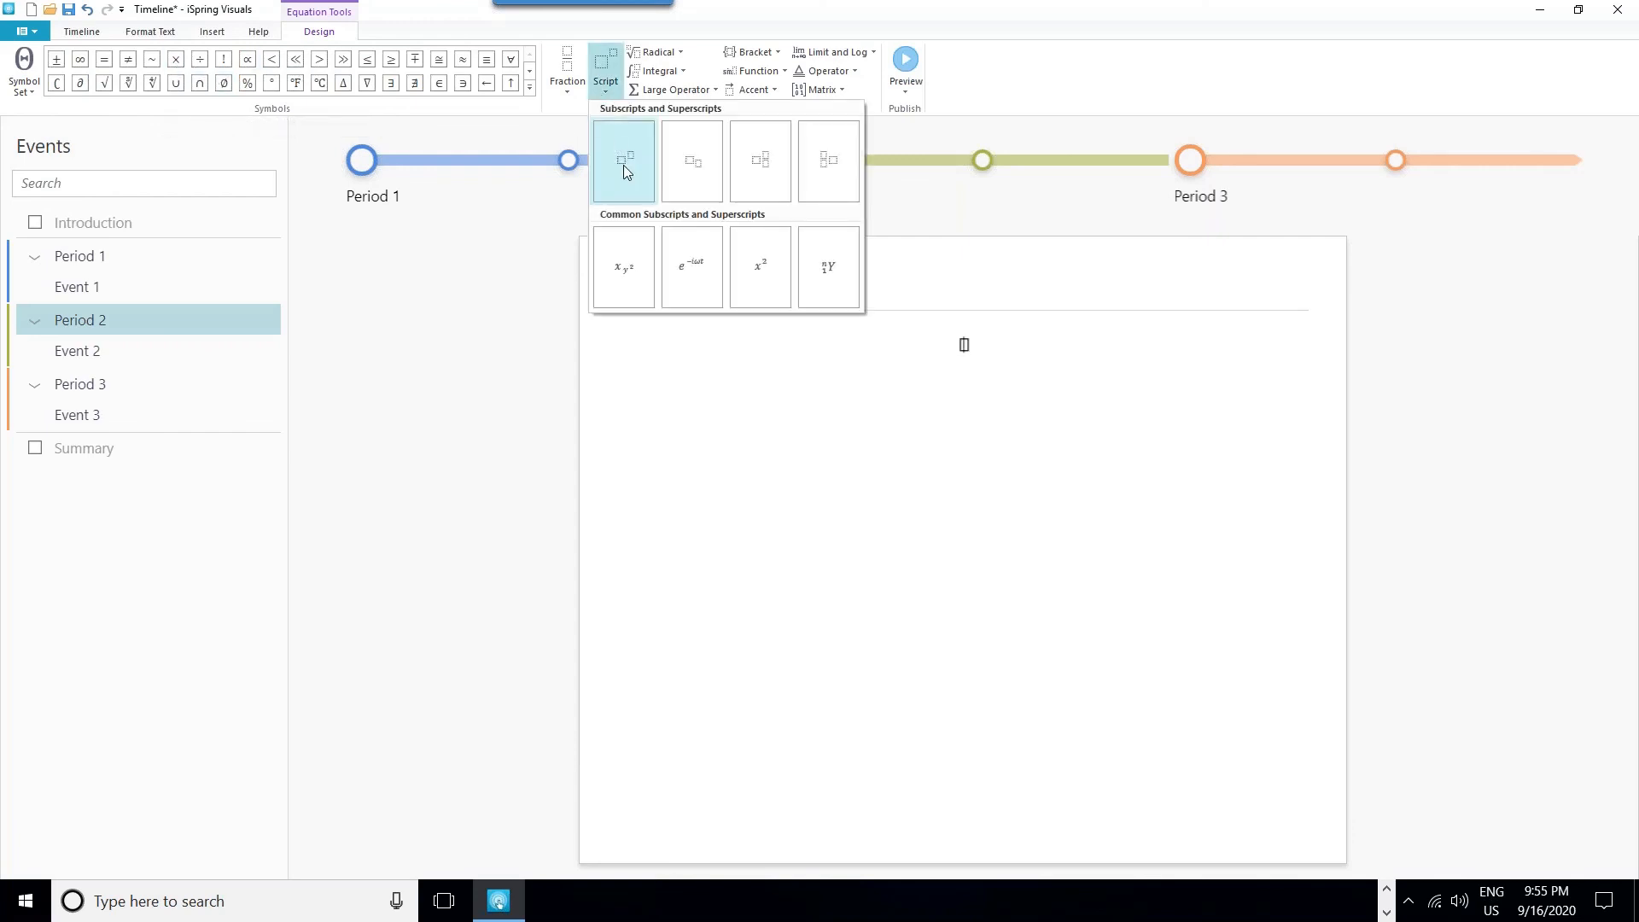
left_click(627, 162)
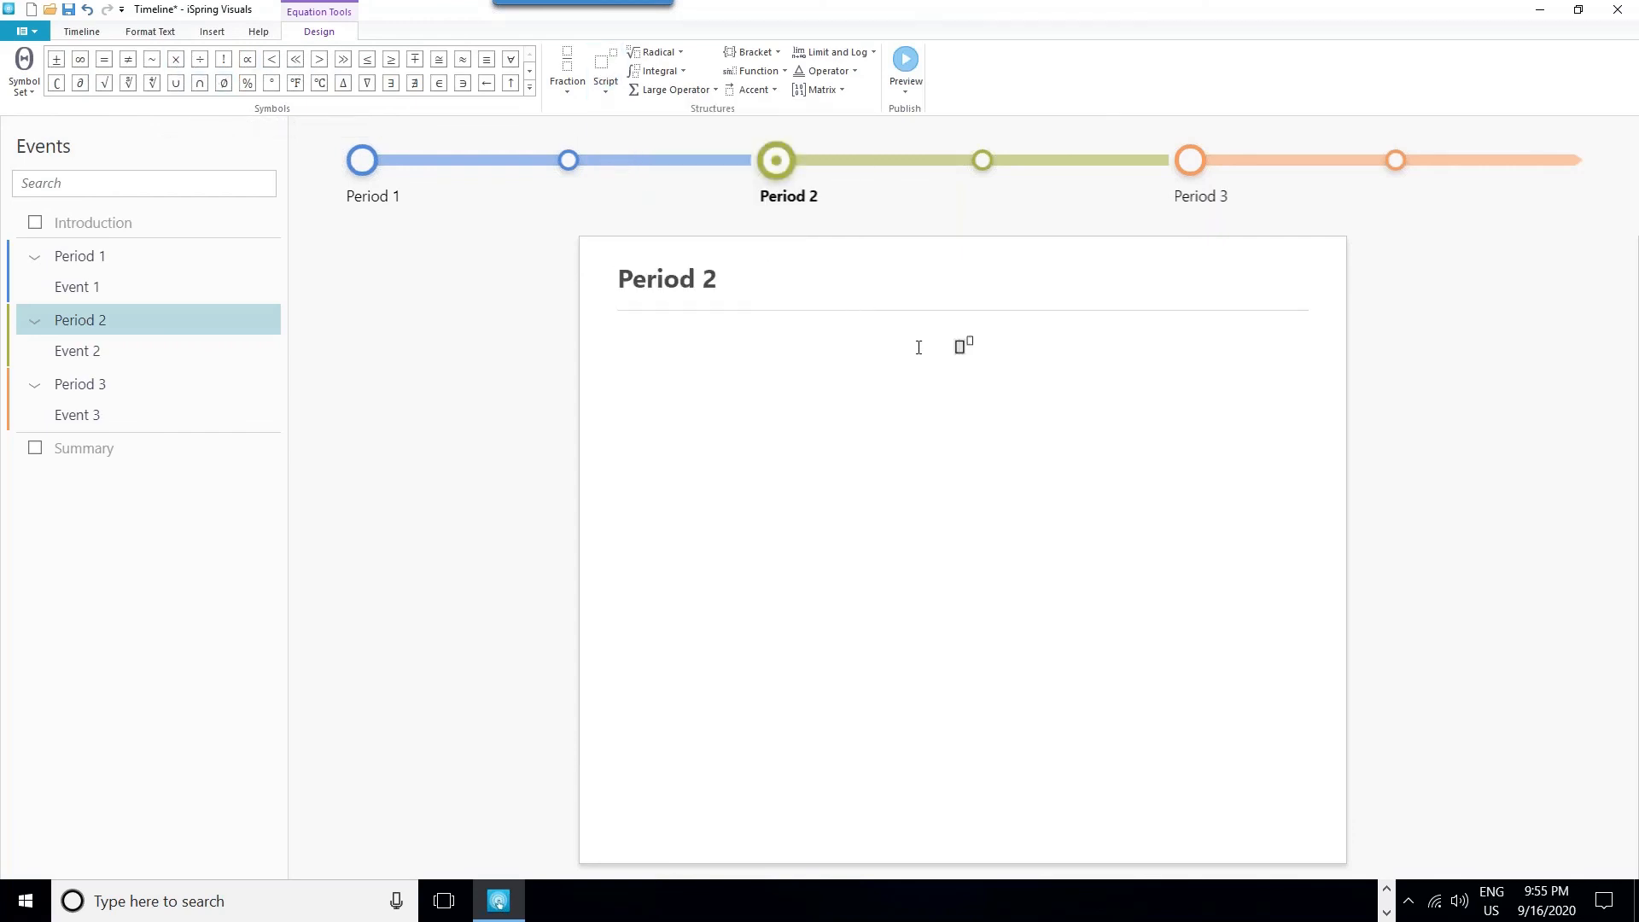
type("ax")
left_click(974, 341)
type("2")
left_click(1172, 424)
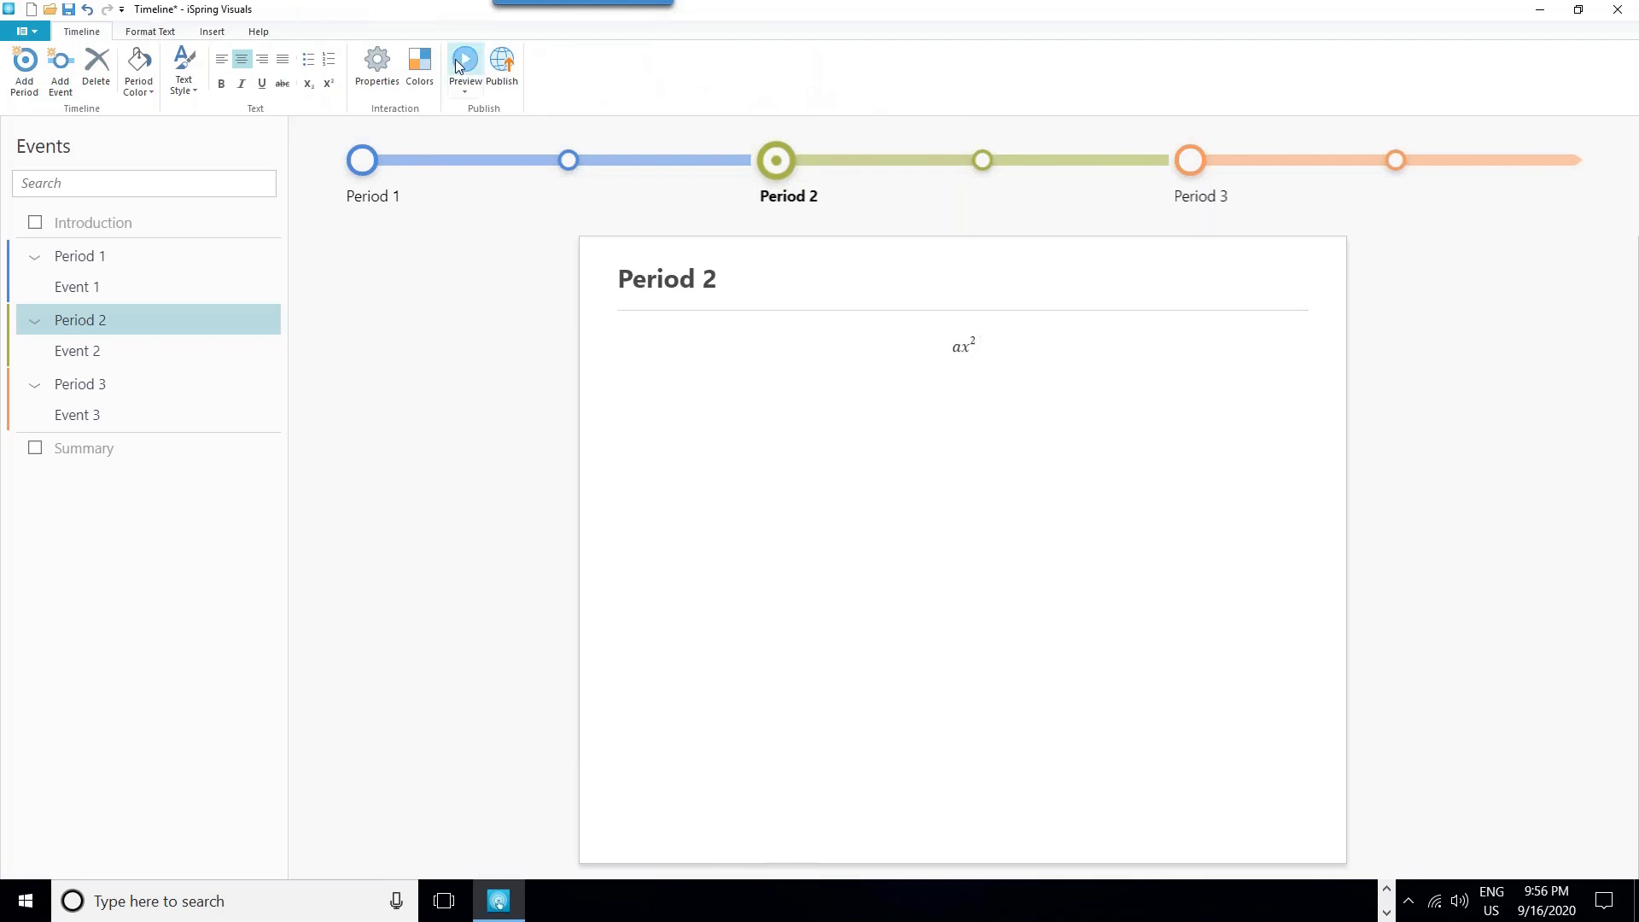
left_click(916, 393)
left_click(243, 36)
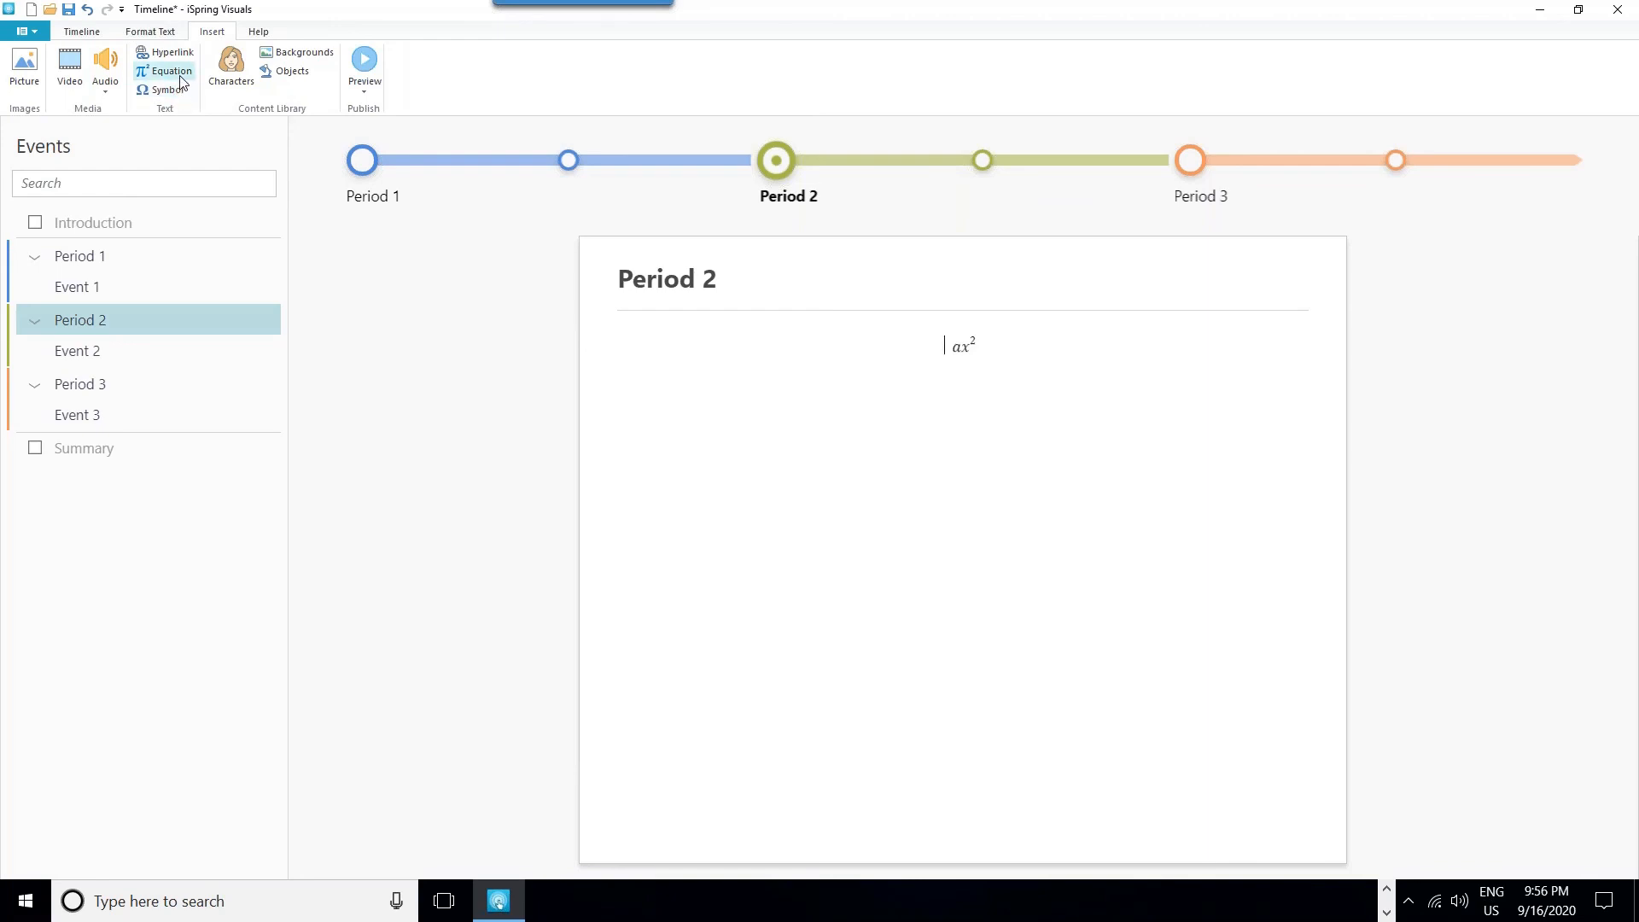
left_click(26, 34)
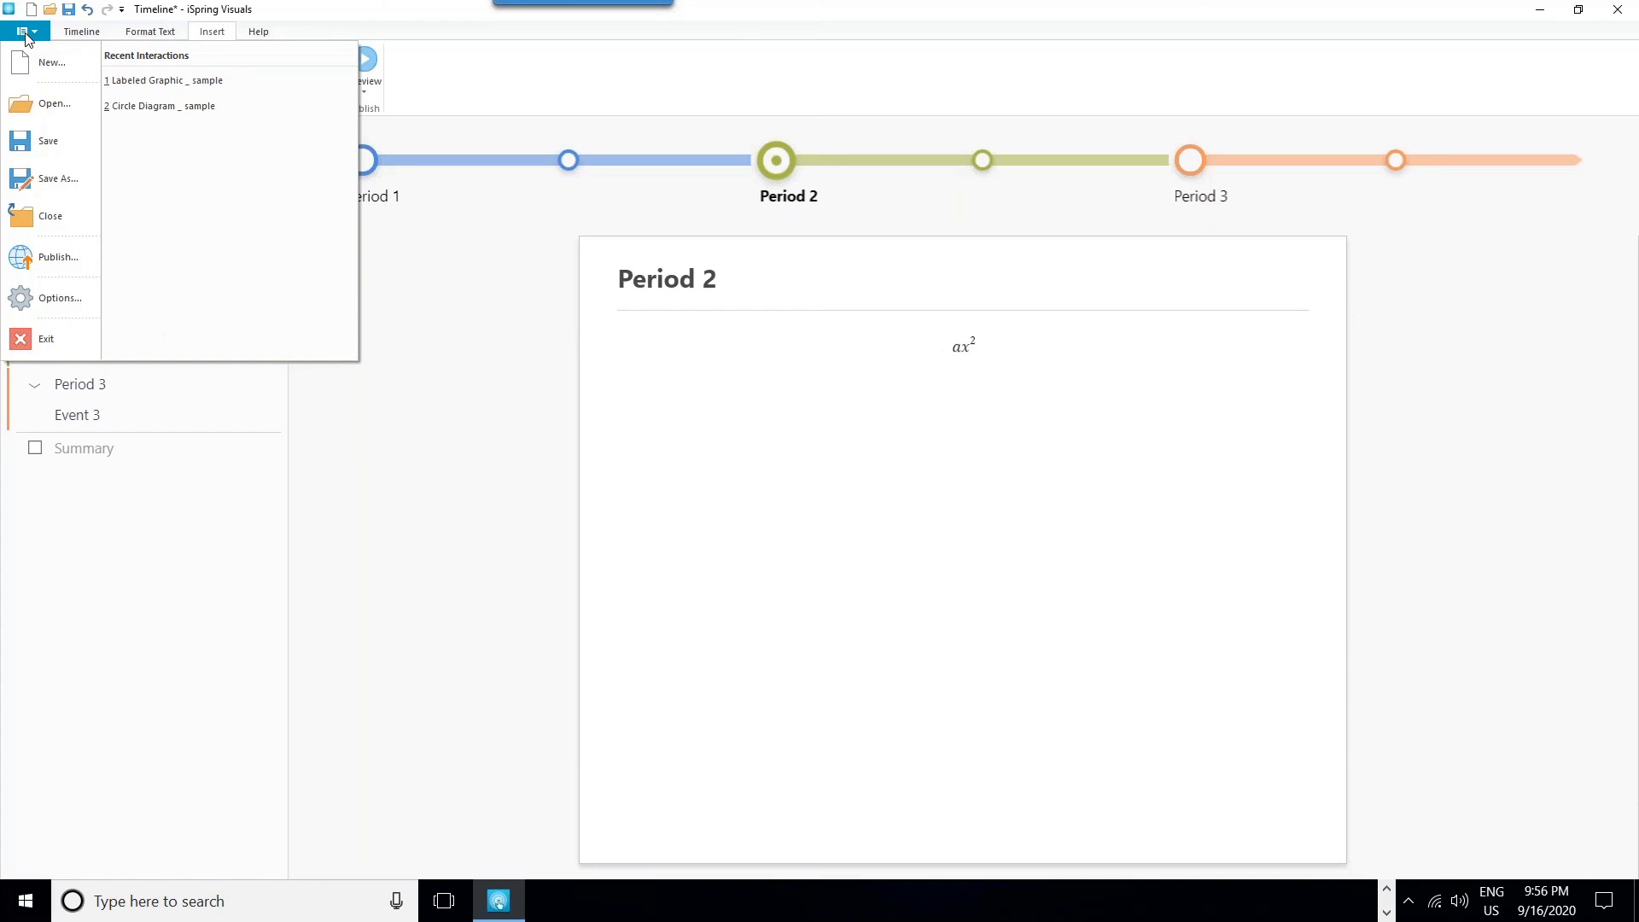
left_click(790, 13)
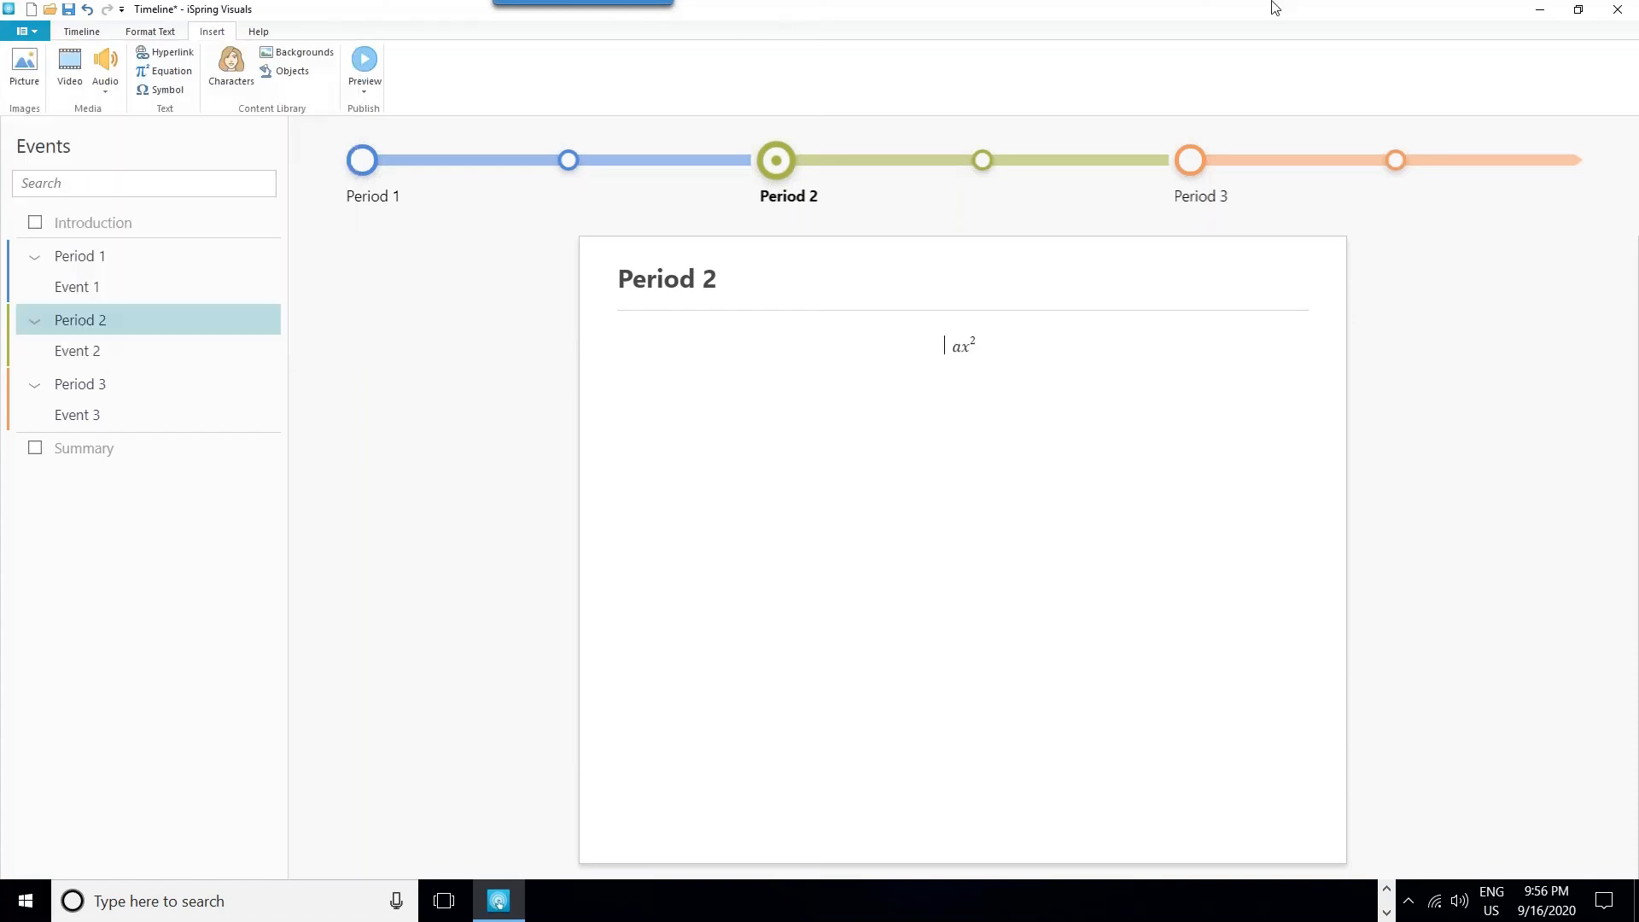
- Close the Timeline interaction without saving and switch to the PowerPoint presentation "iSpring webinar- Delivering best e-Learning during COVID-19_final"
left_click(1618, 9)
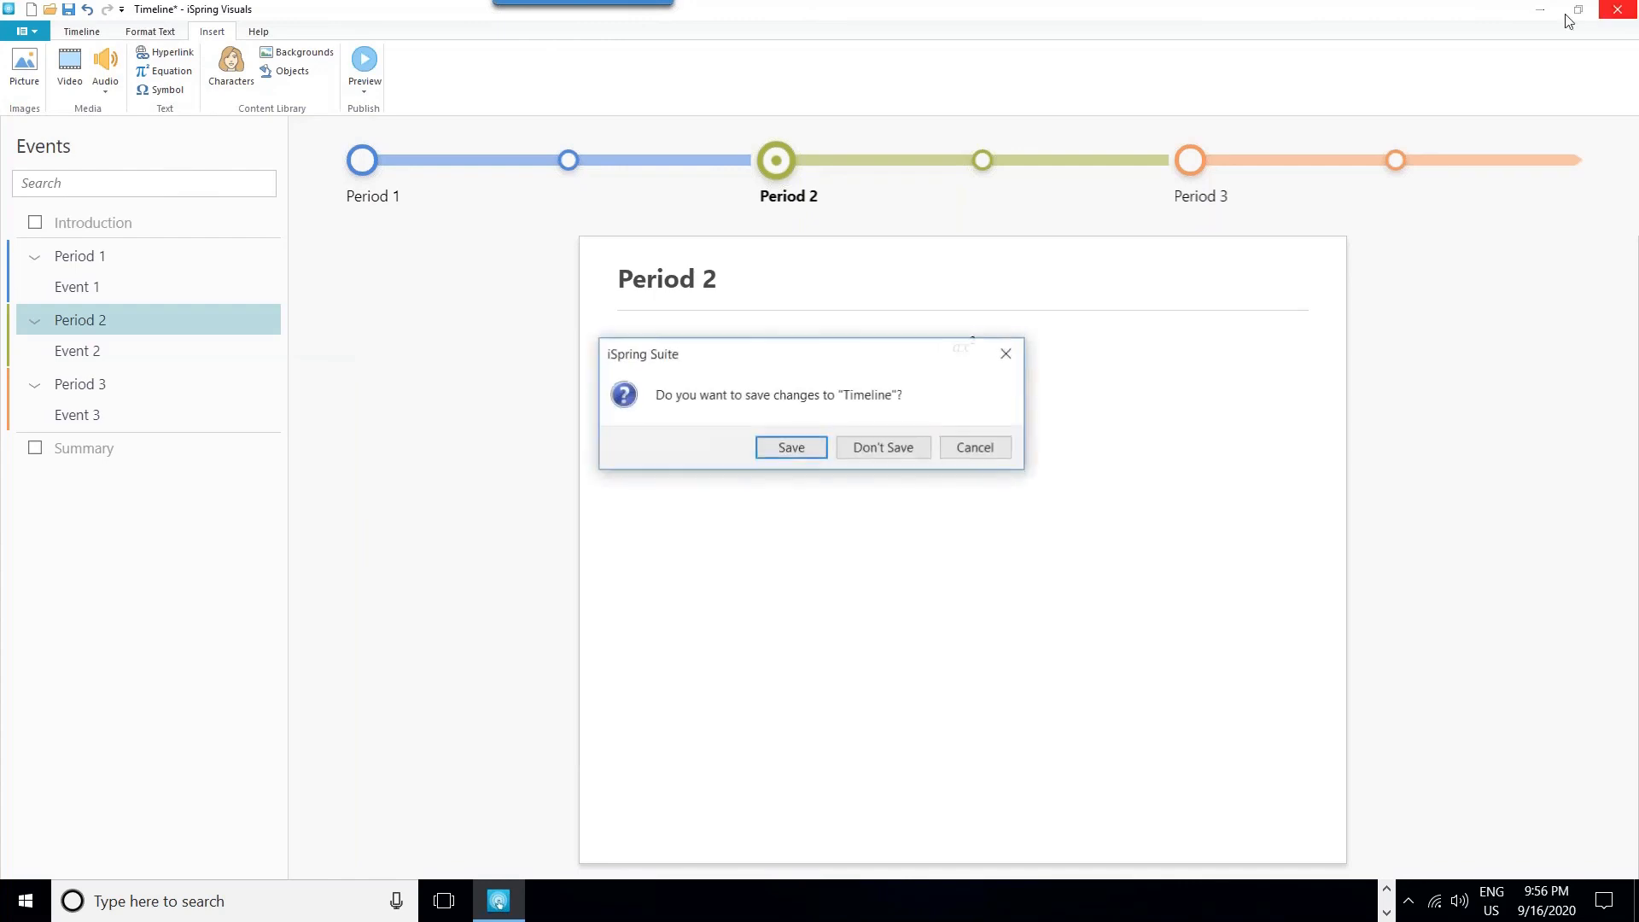
left_click(882, 449)
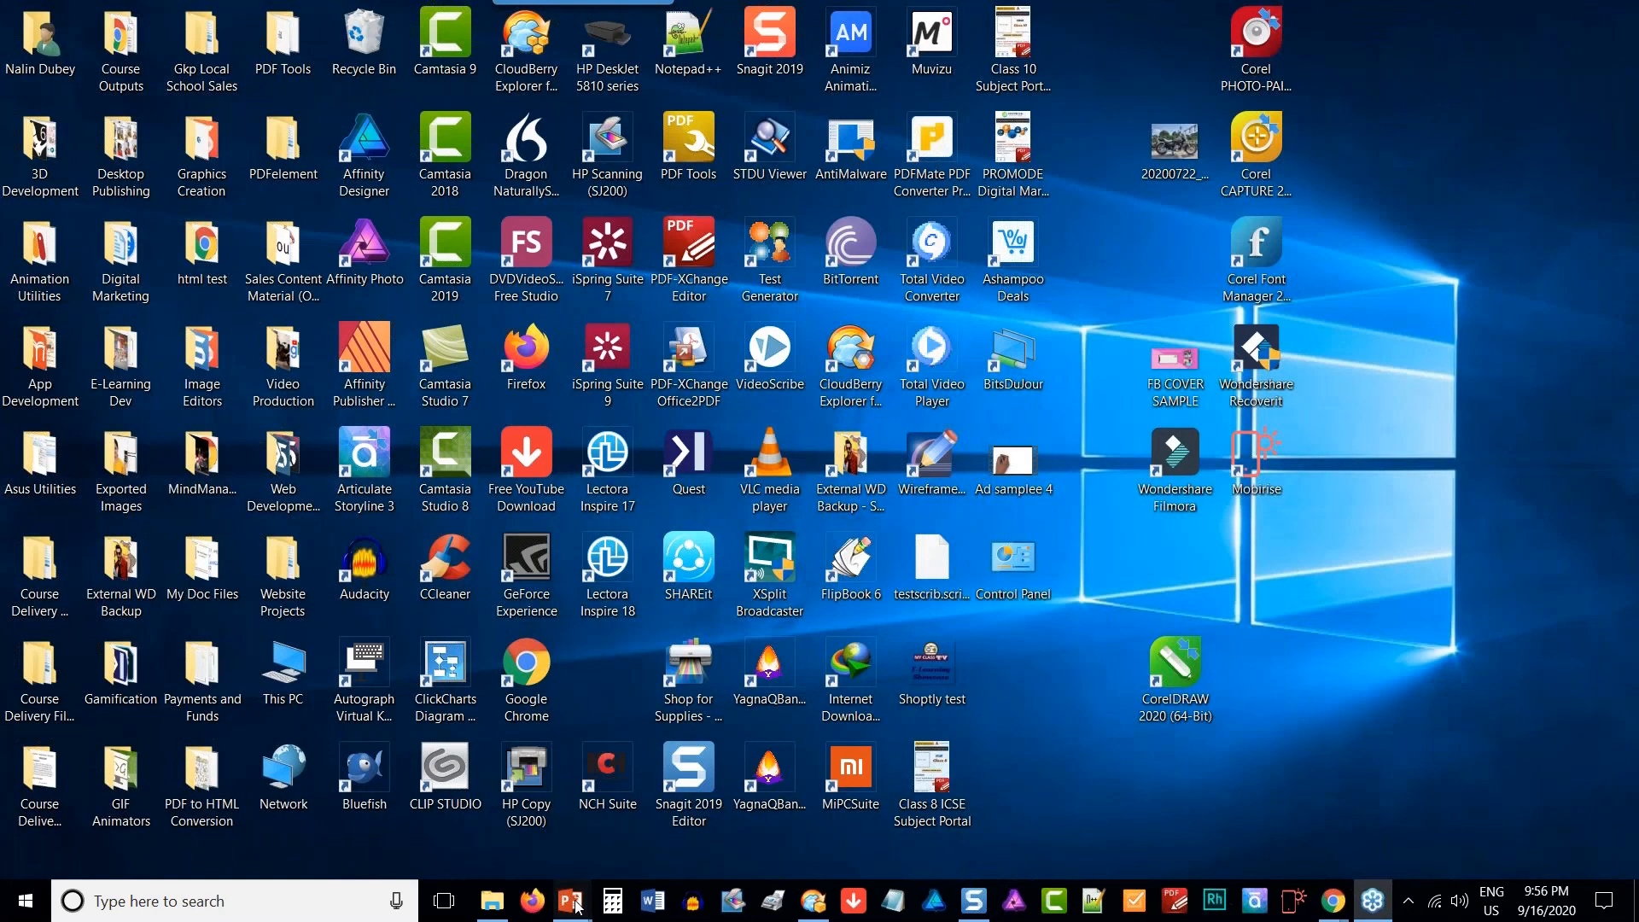
mouse_move(572, 901)
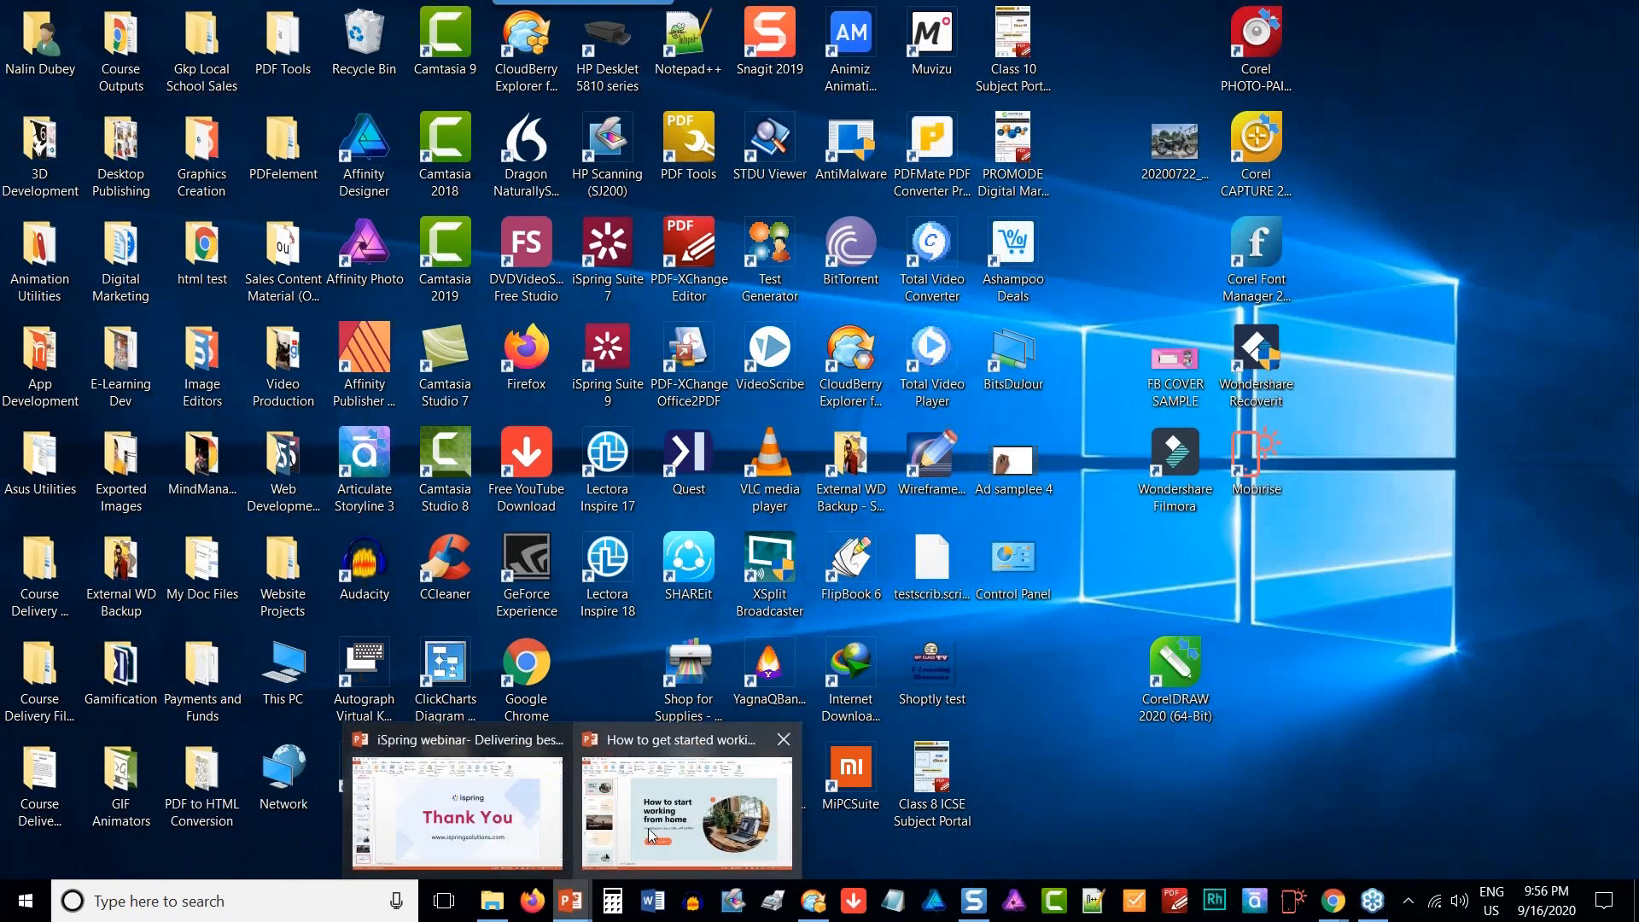
mouse_move(648, 832)
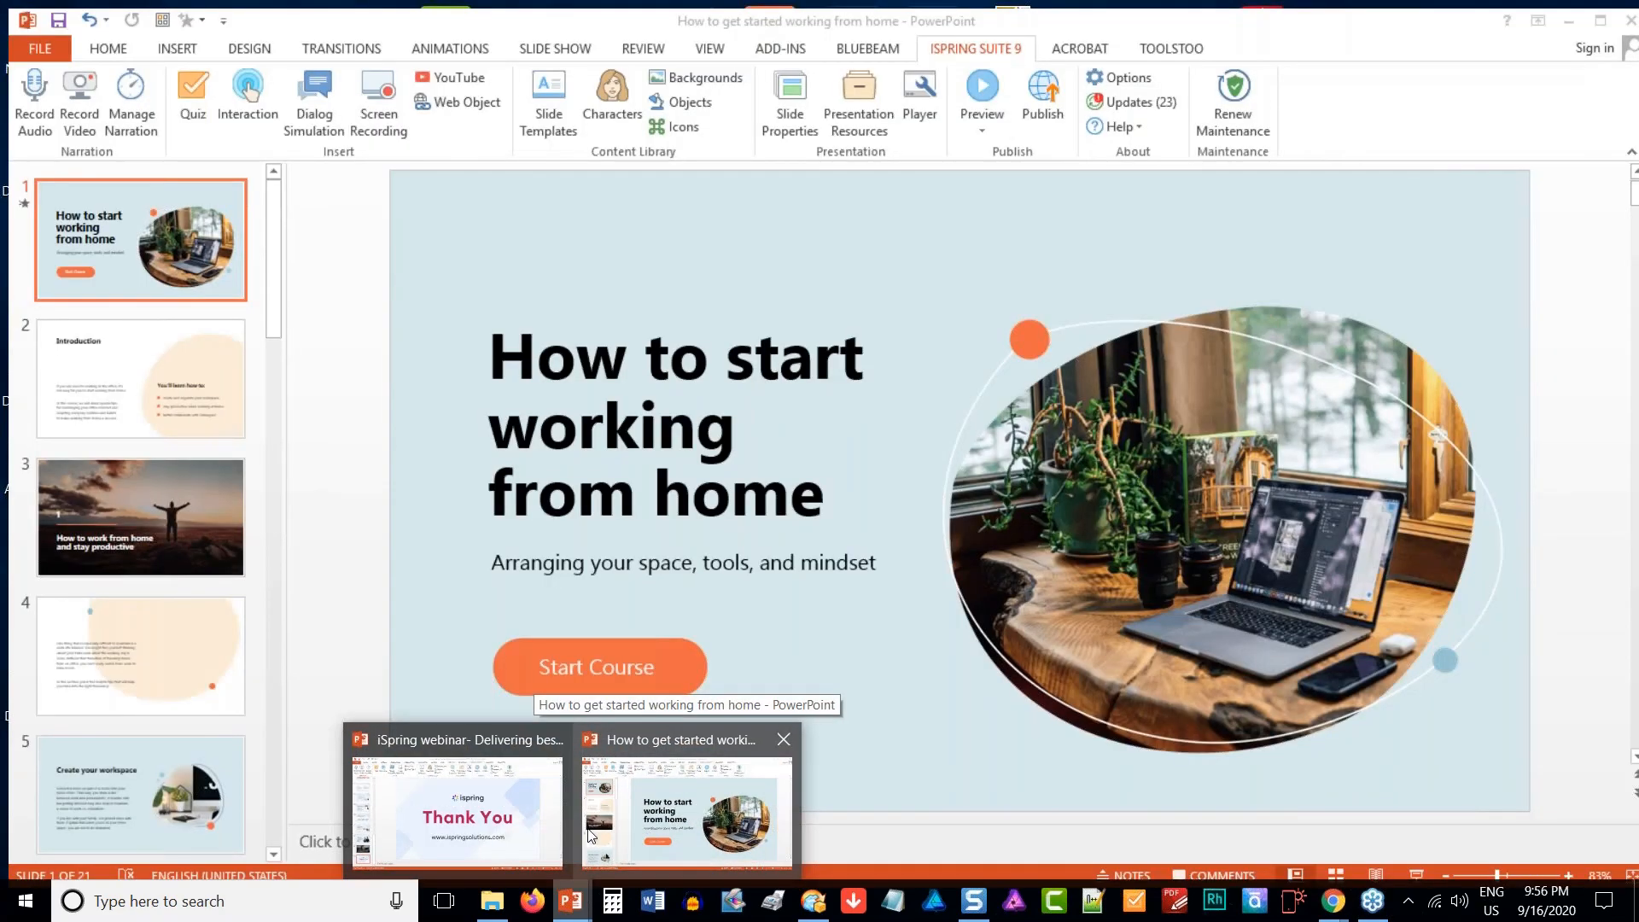
mouse_move(474, 823)
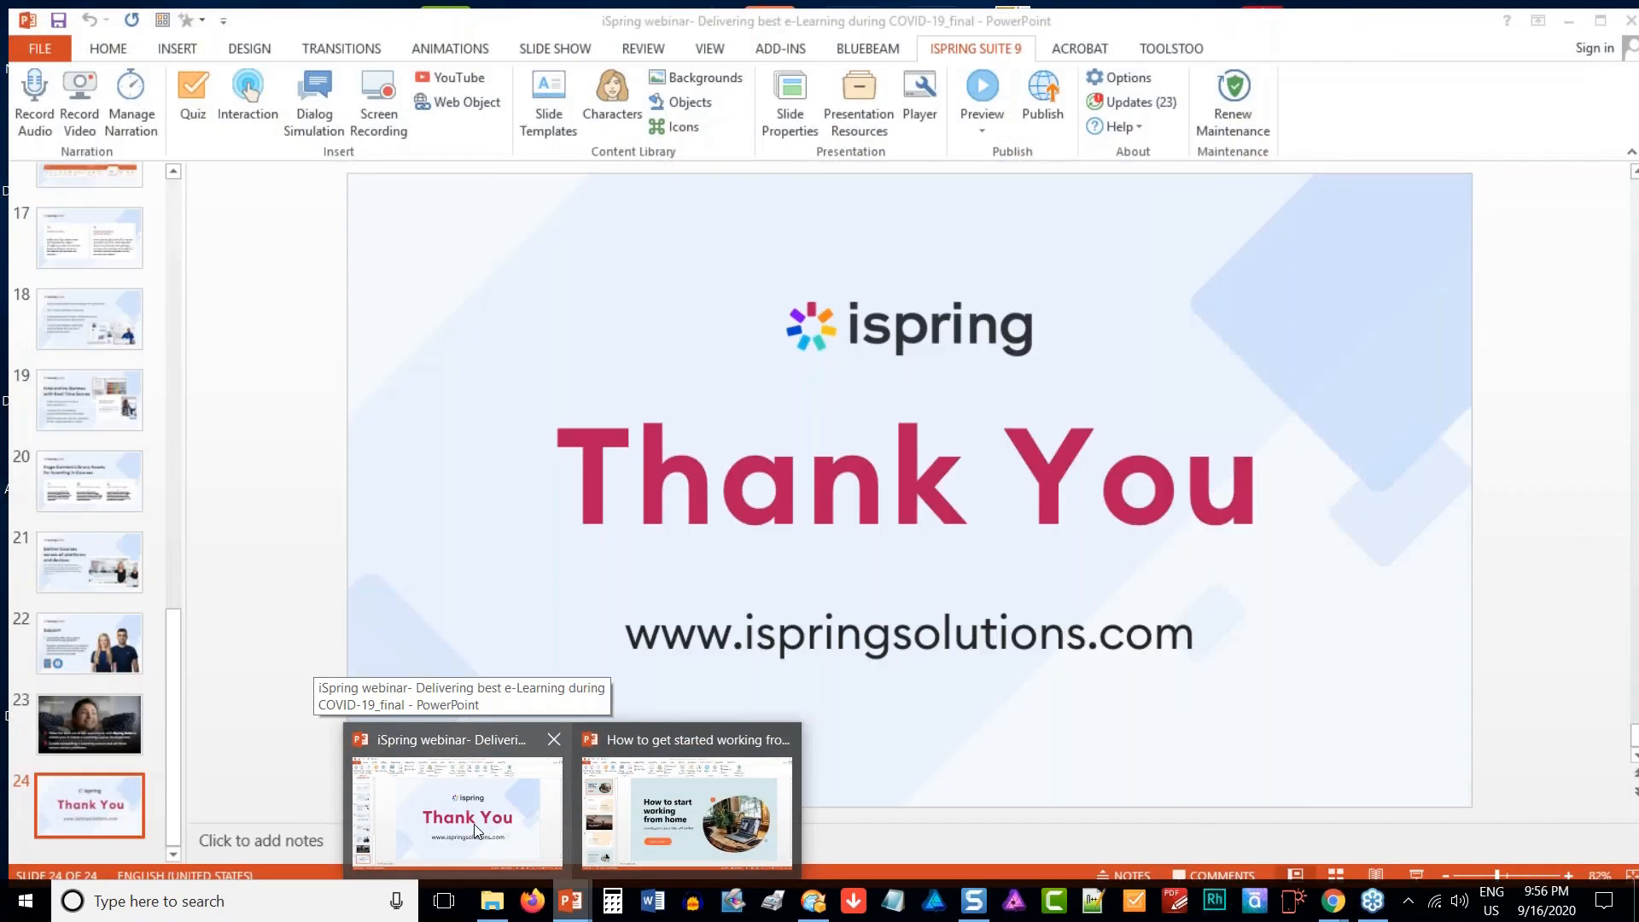
left_click(474, 823)
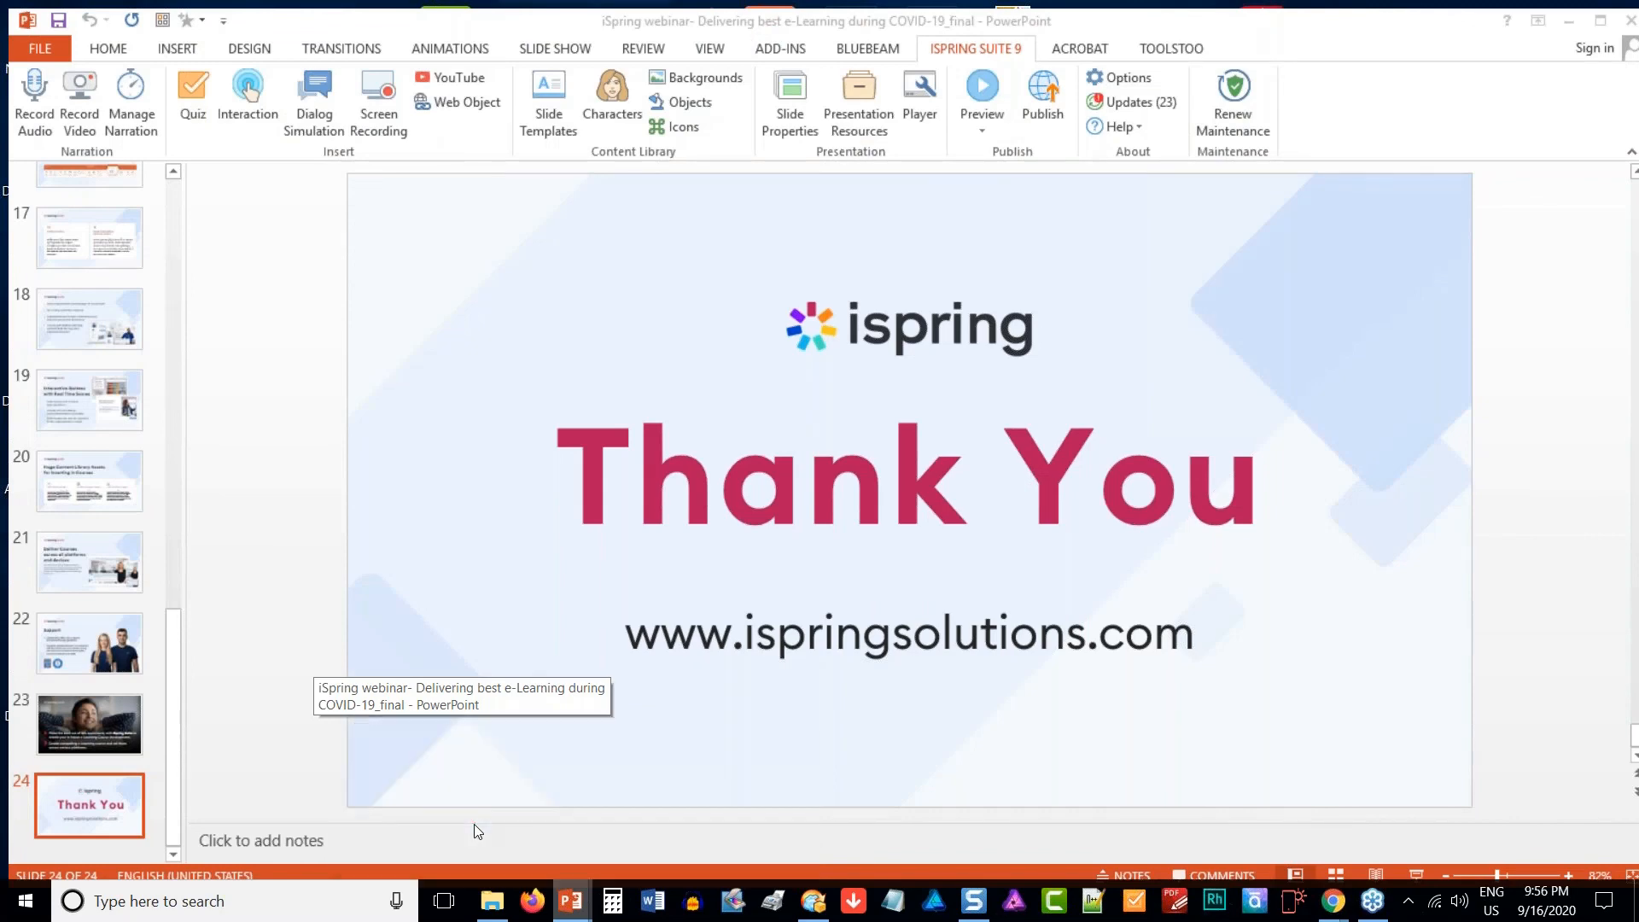